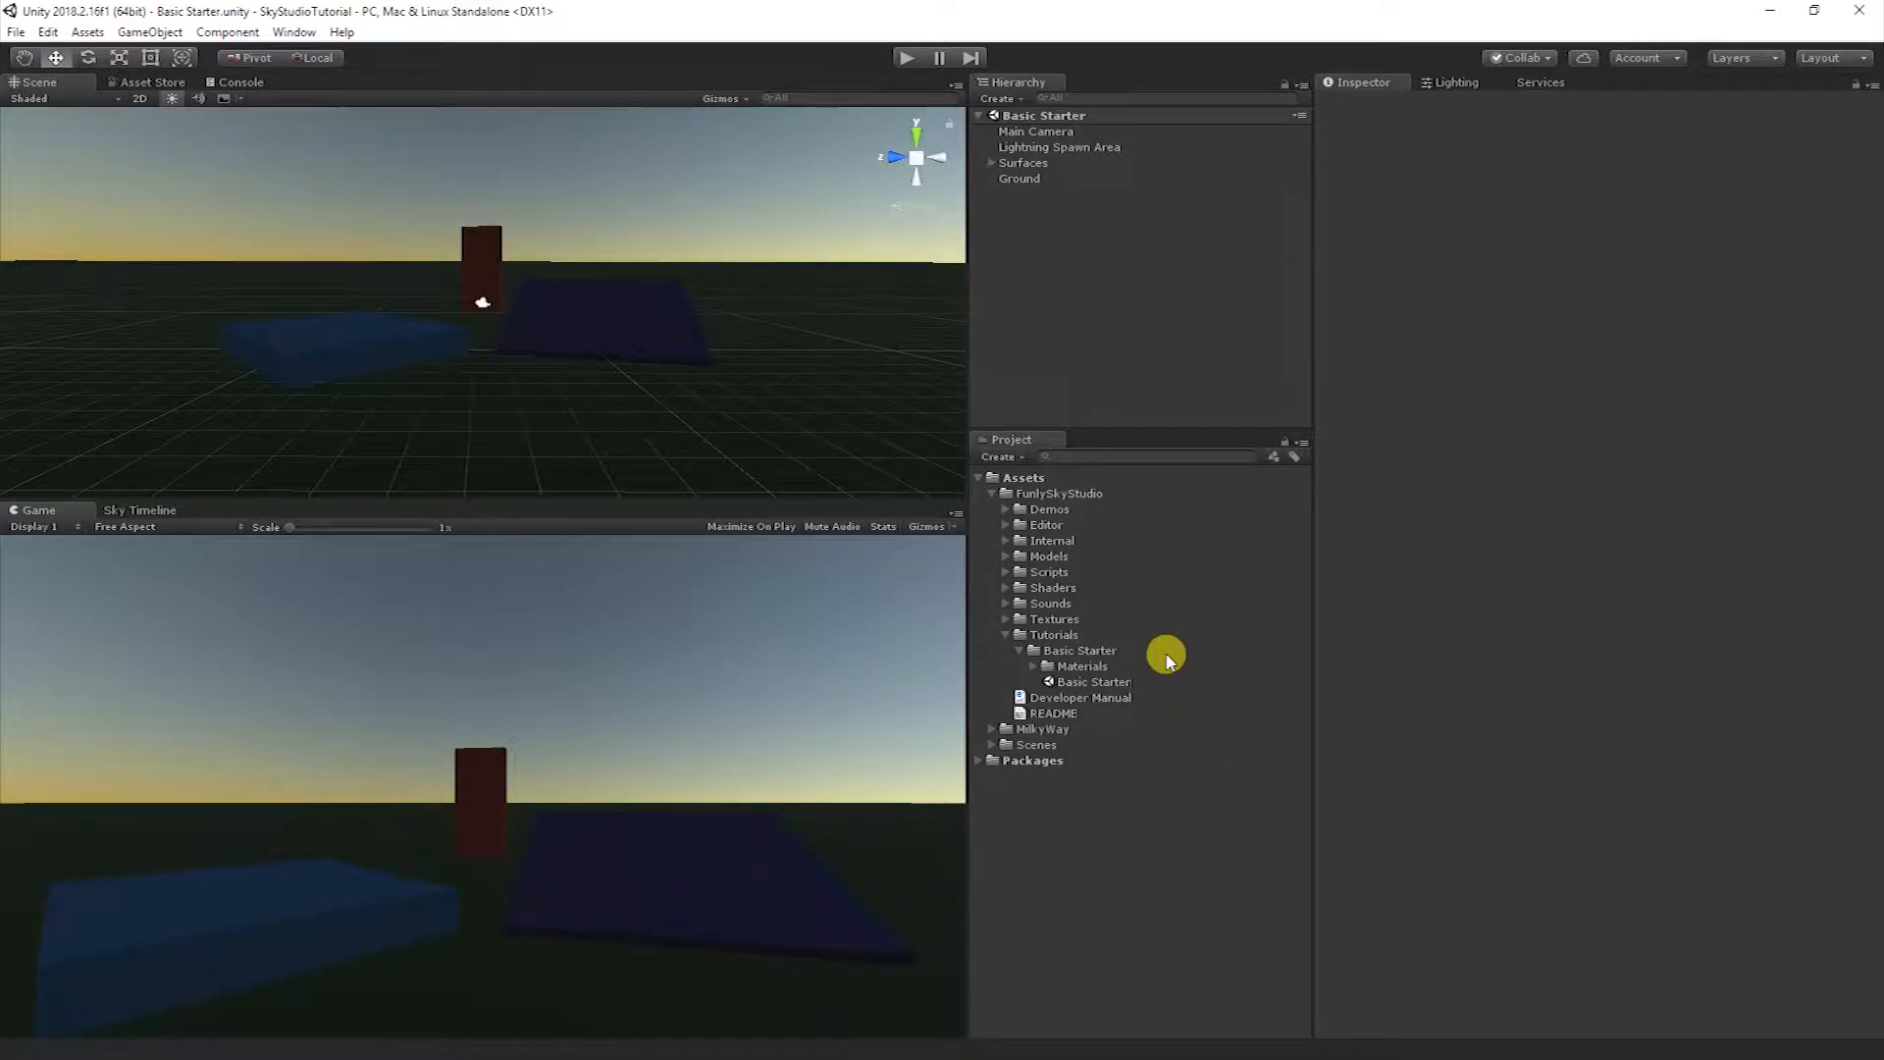
- Duplicate the Basic Starter scene asset in the FunlySkyStudio Tutorials folder
click(1059, 495)
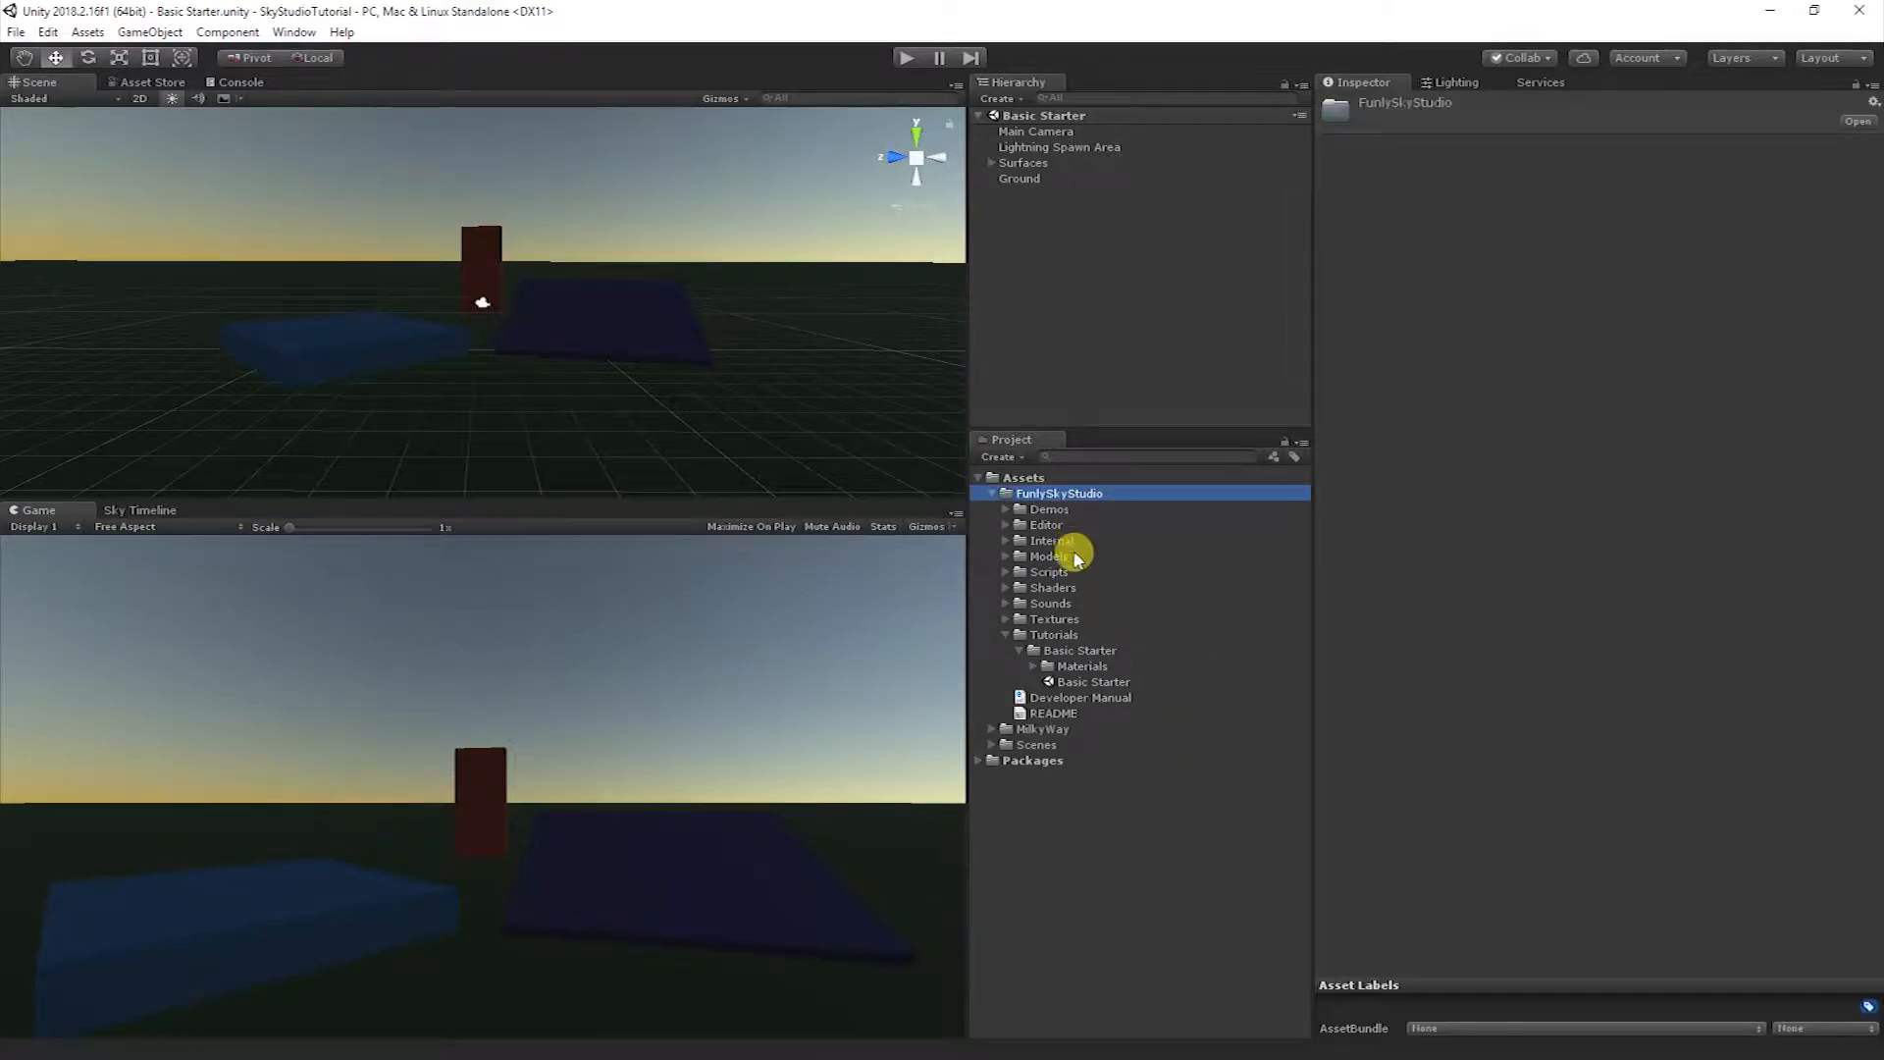
click(1069, 634)
click(1083, 685)
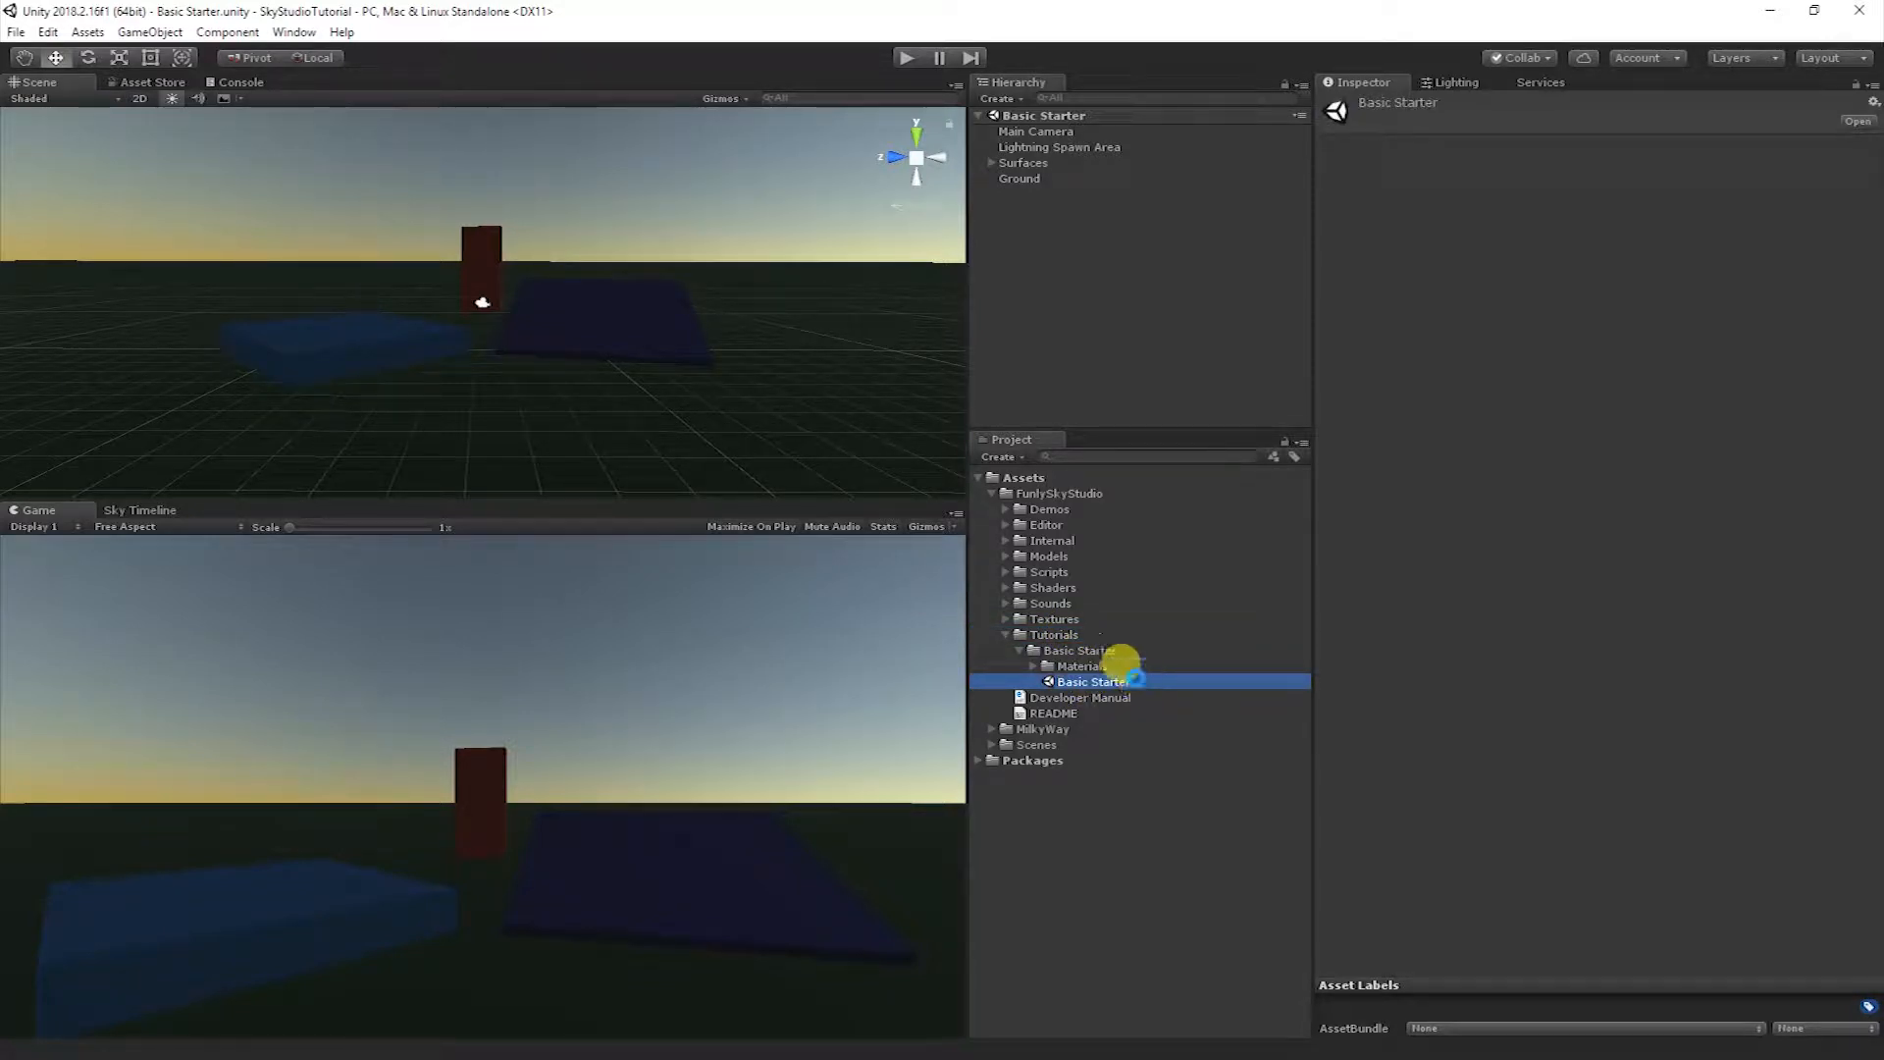
key(ctrl+d)
click(1136, 683)
click(1124, 695)
- Create a Sky Studio sky system in the scene from the 3D preset "Storm Heavy Rain - Rain and Lightning"
click(294, 32)
mouse_move(380, 140)
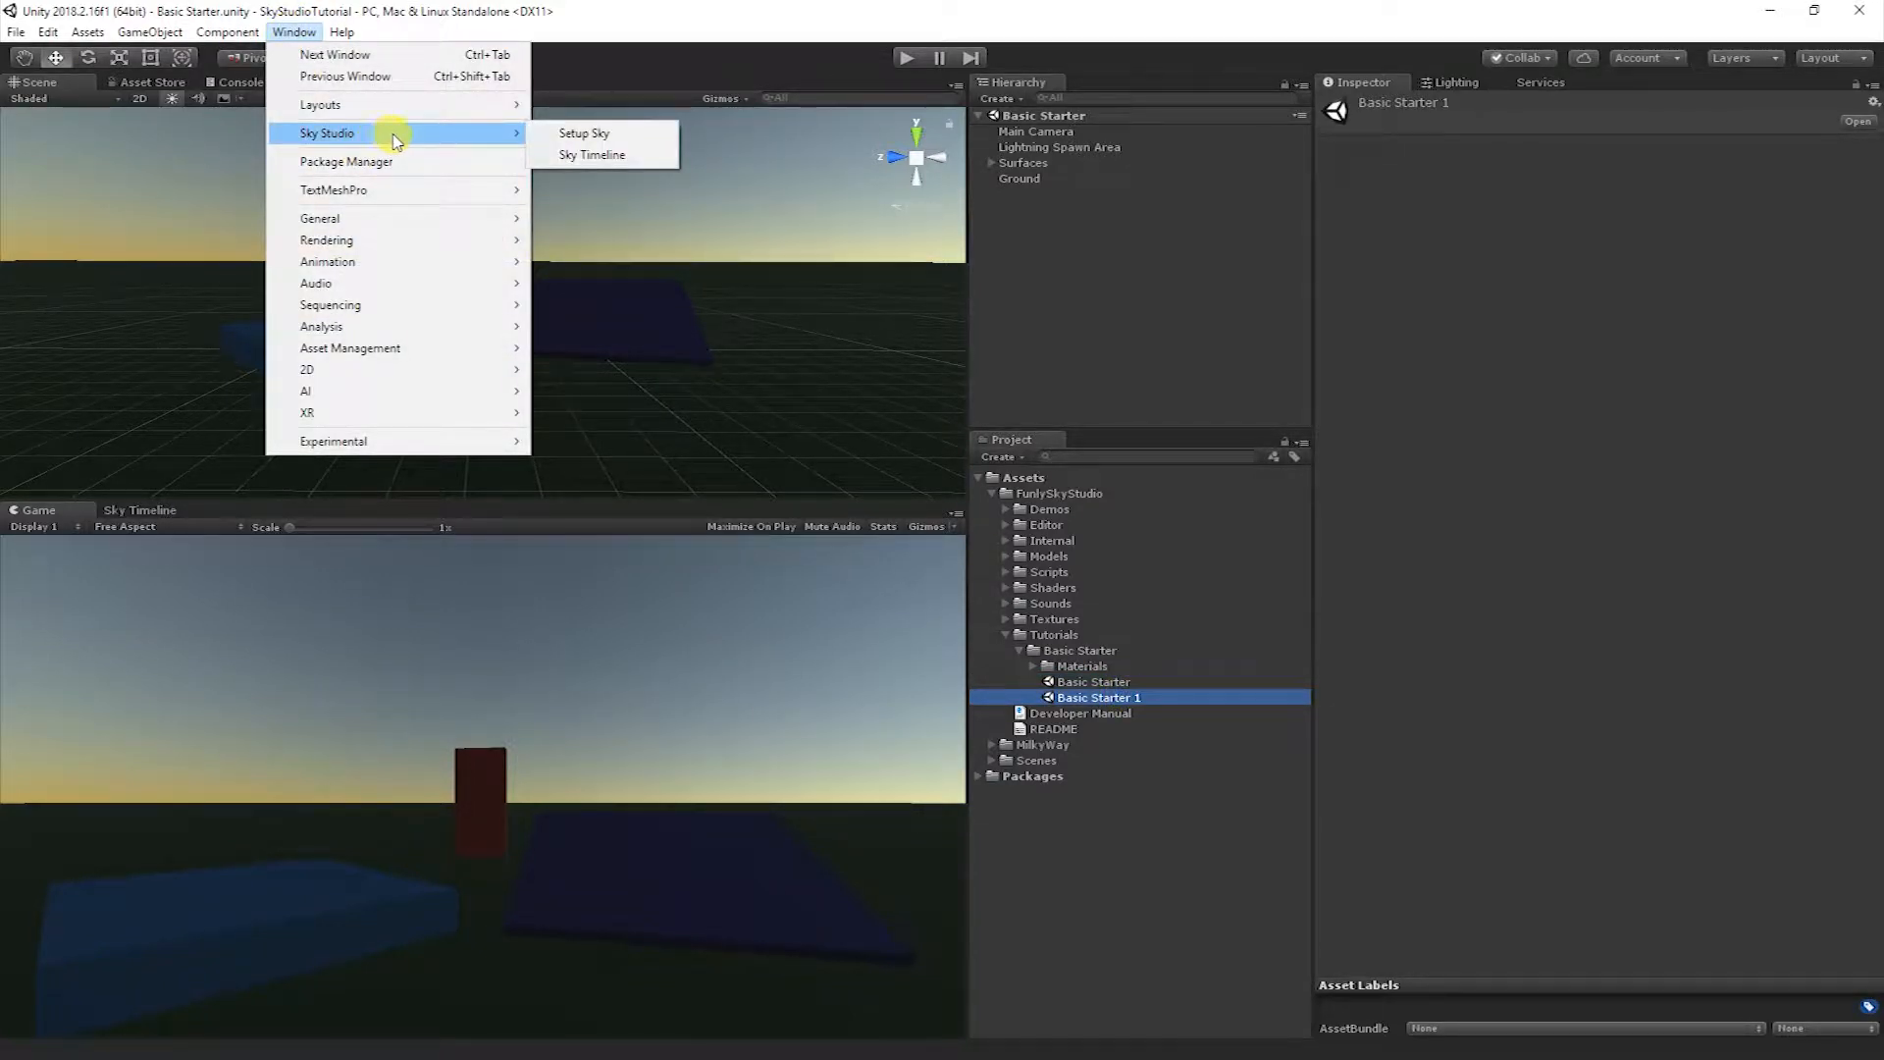
click(578, 133)
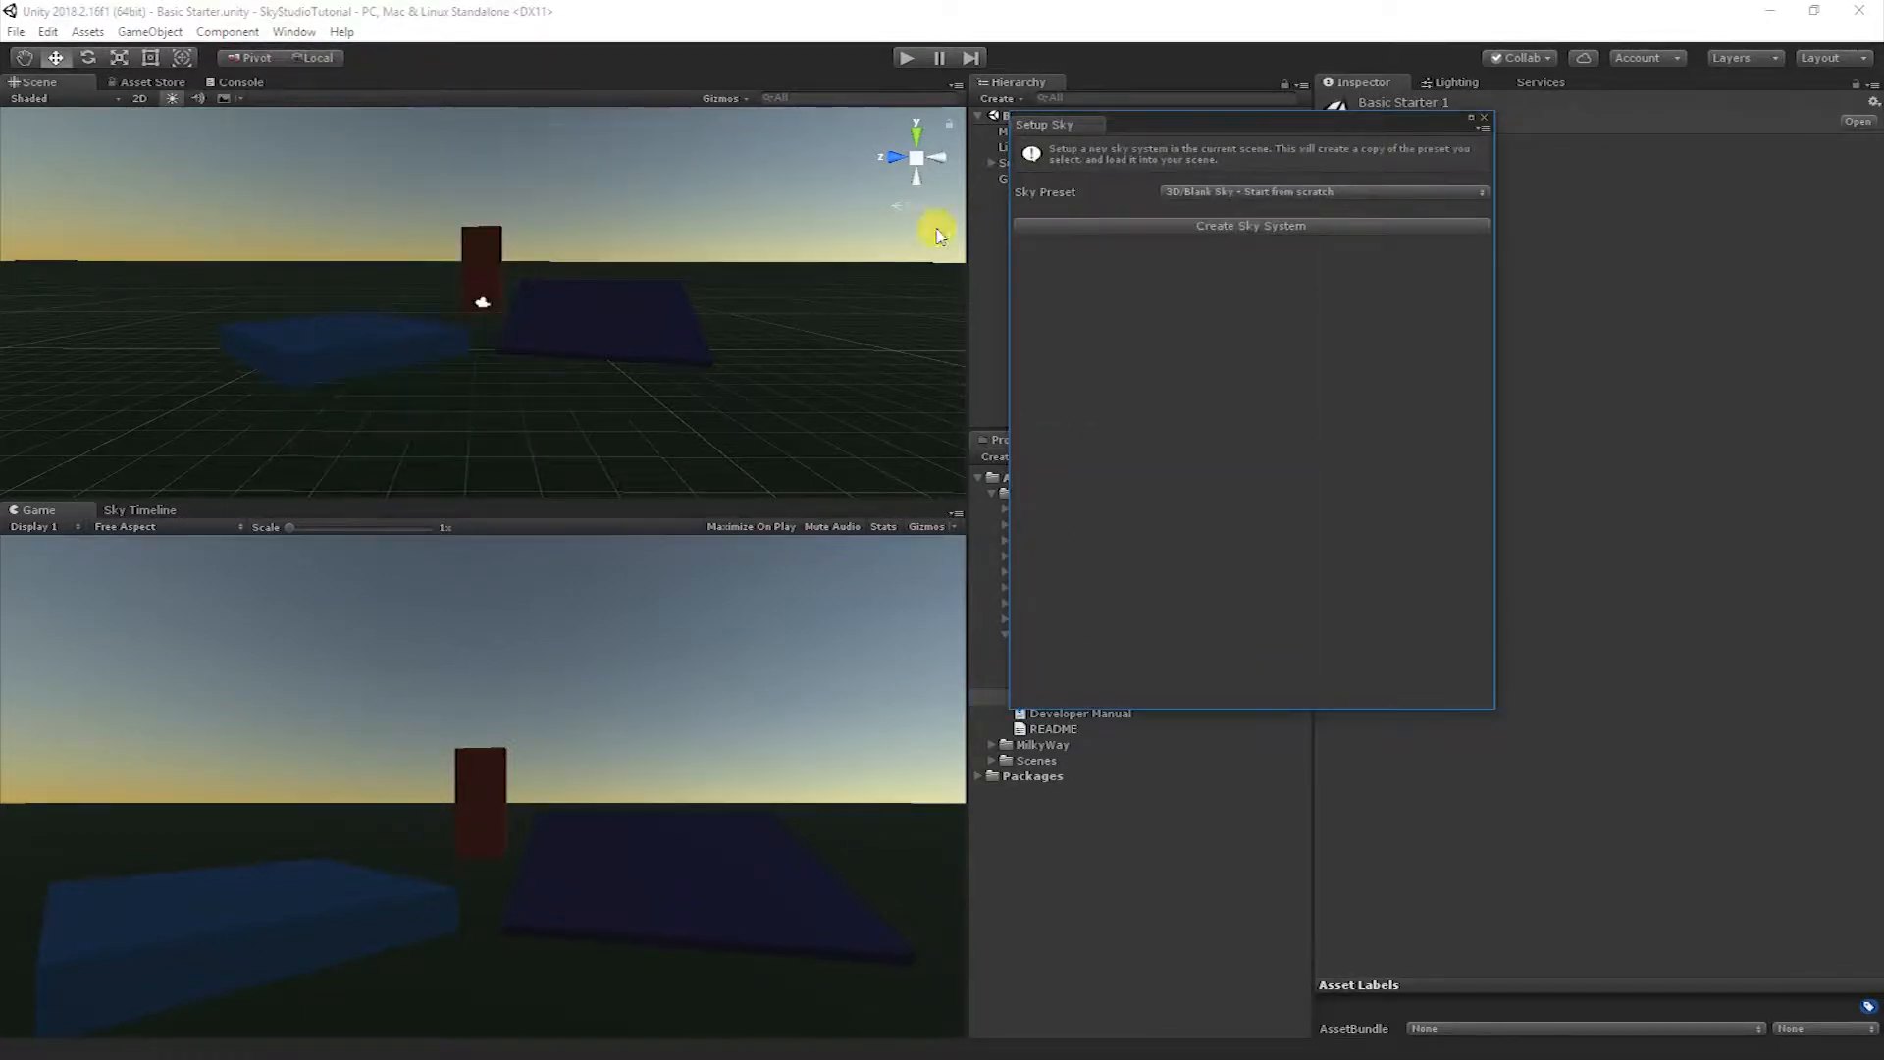
click(1259, 192)
mouse_move(1256, 214)
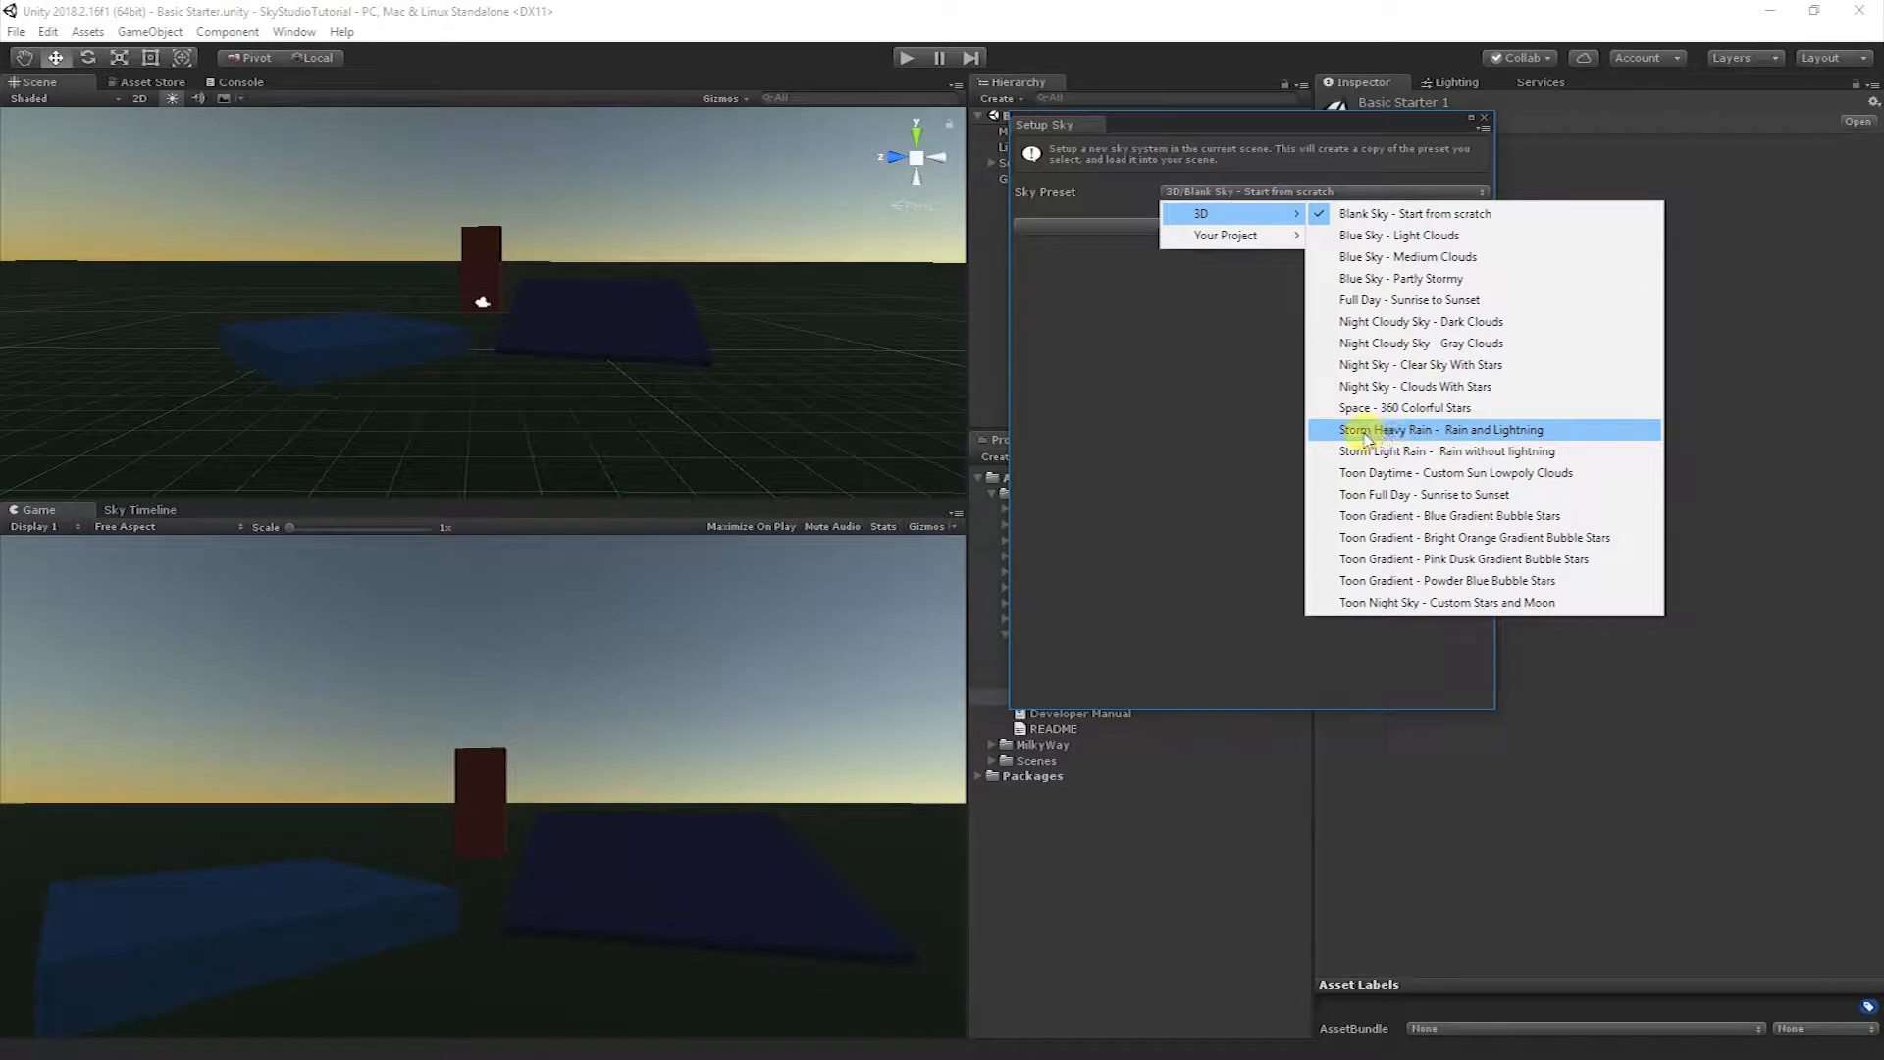
click(1418, 432)
click(1267, 225)
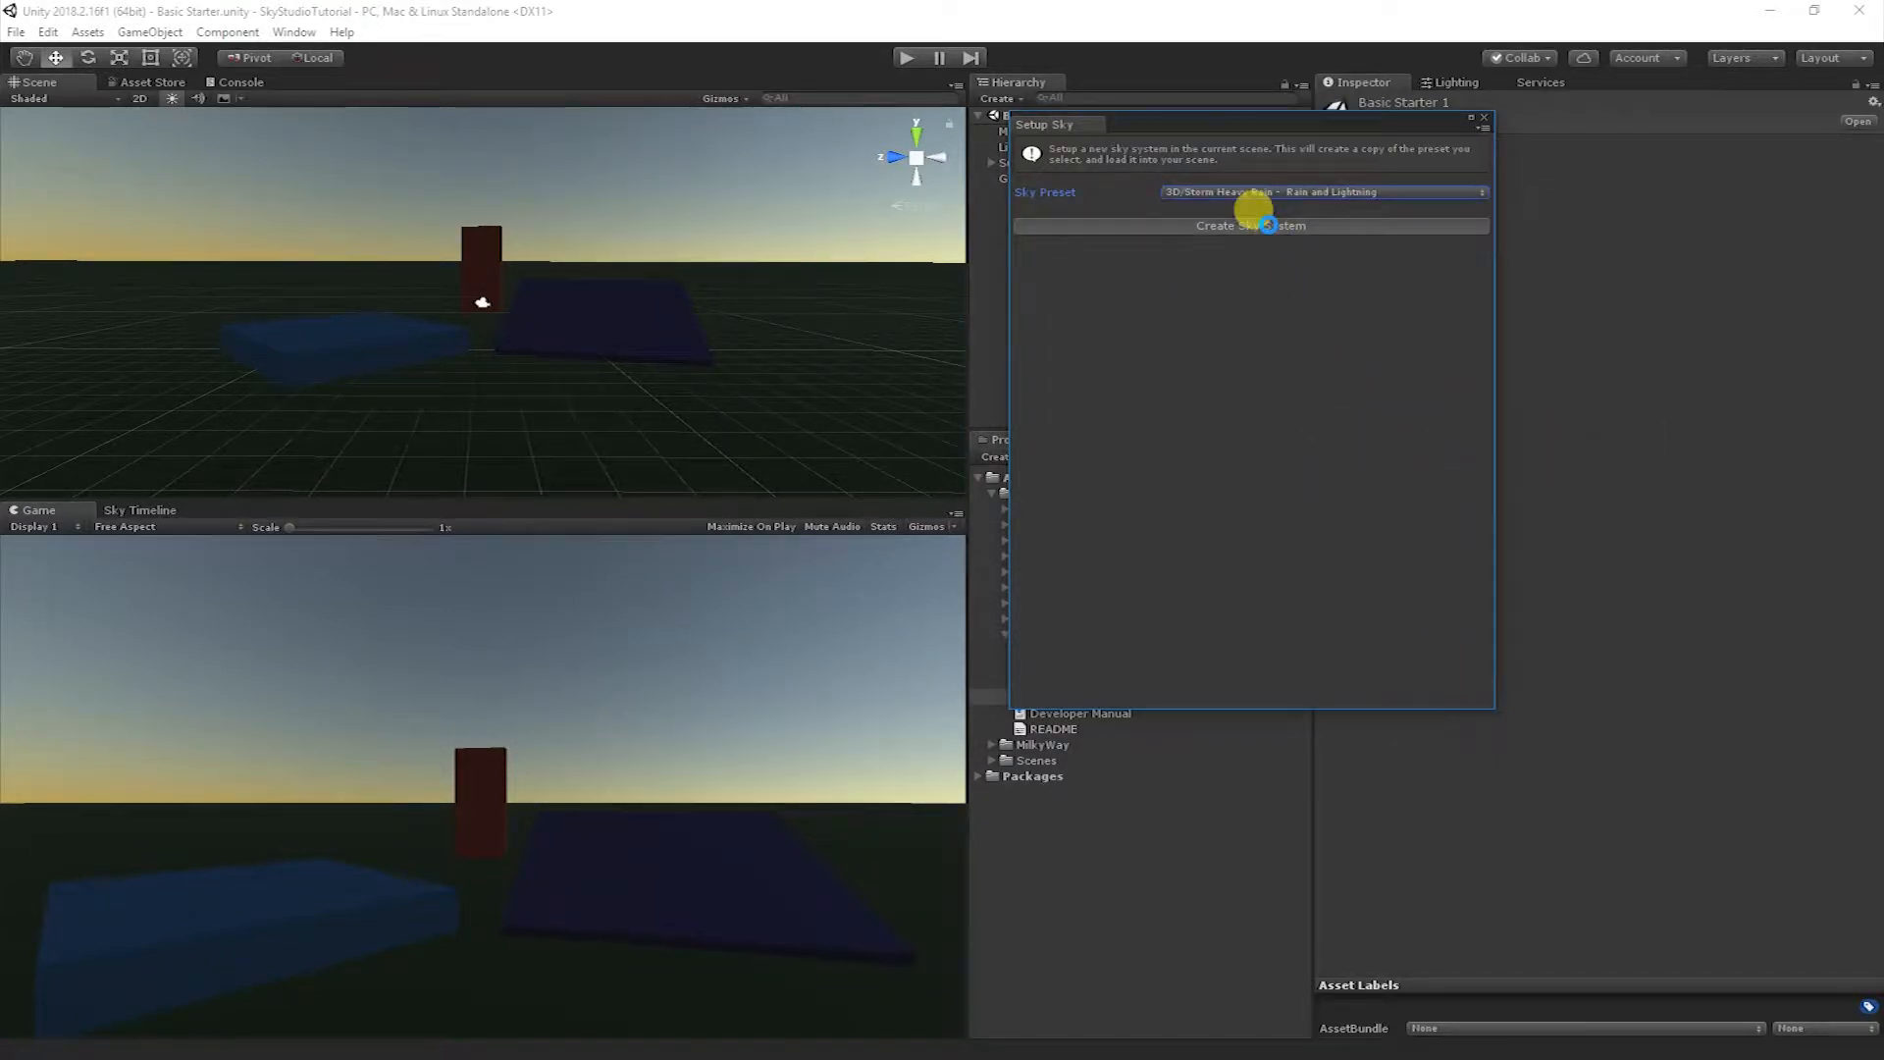
click(1484, 122)
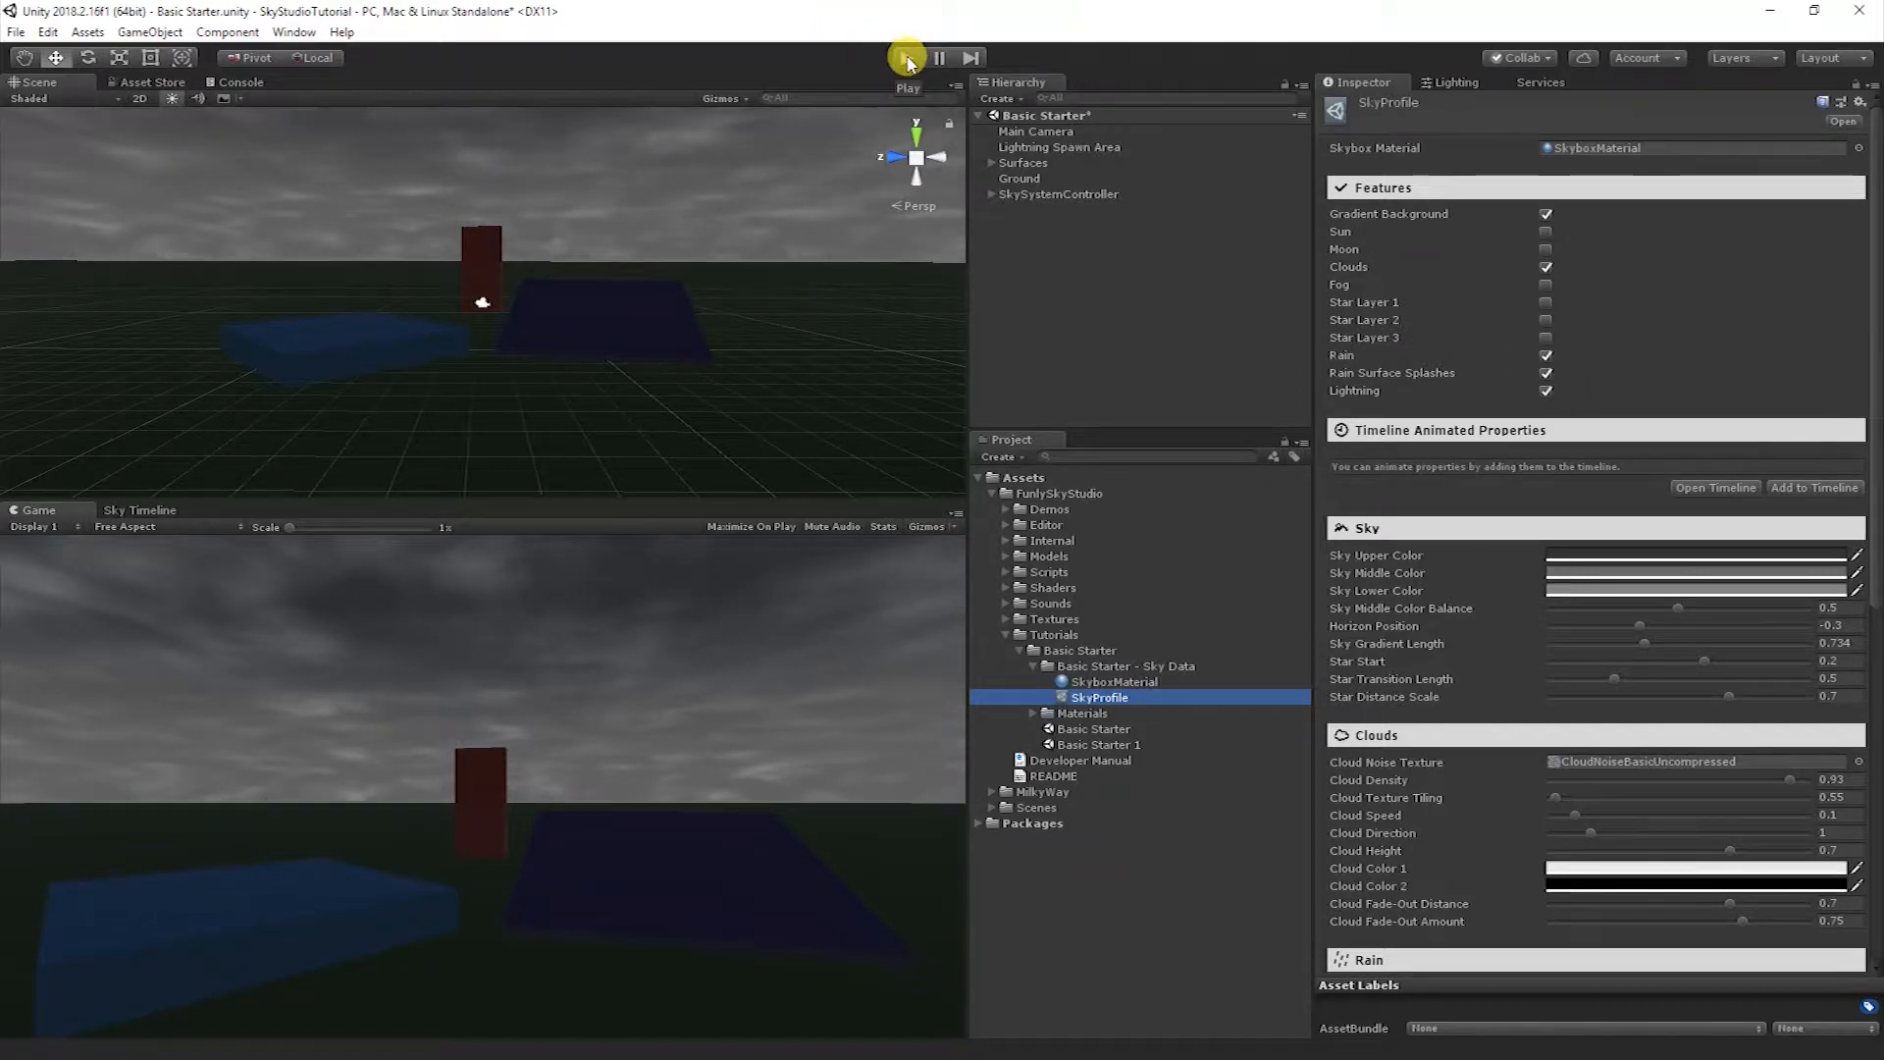
- Run the scene in play mode and turn off both Thunder Sounds and the Lightning feature in the sky profile
click(907, 59)
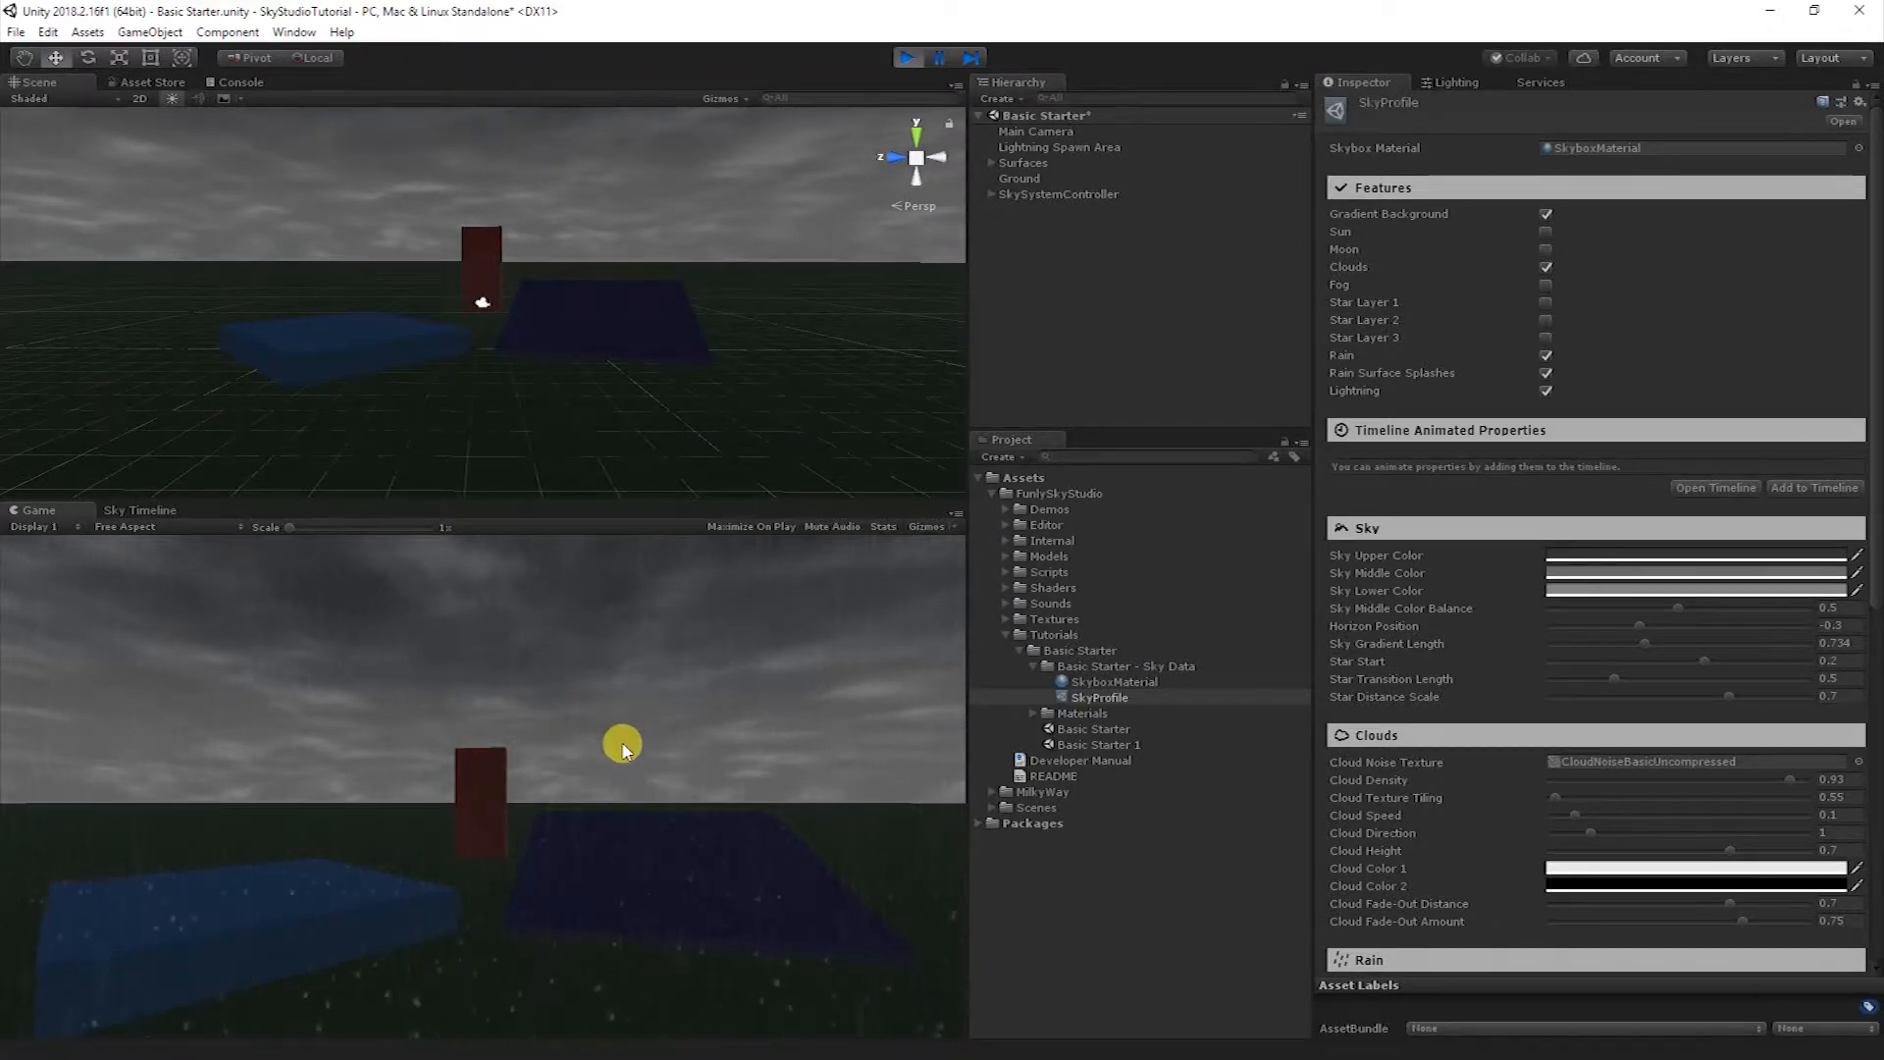
scroll(1433, 652, down, 9)
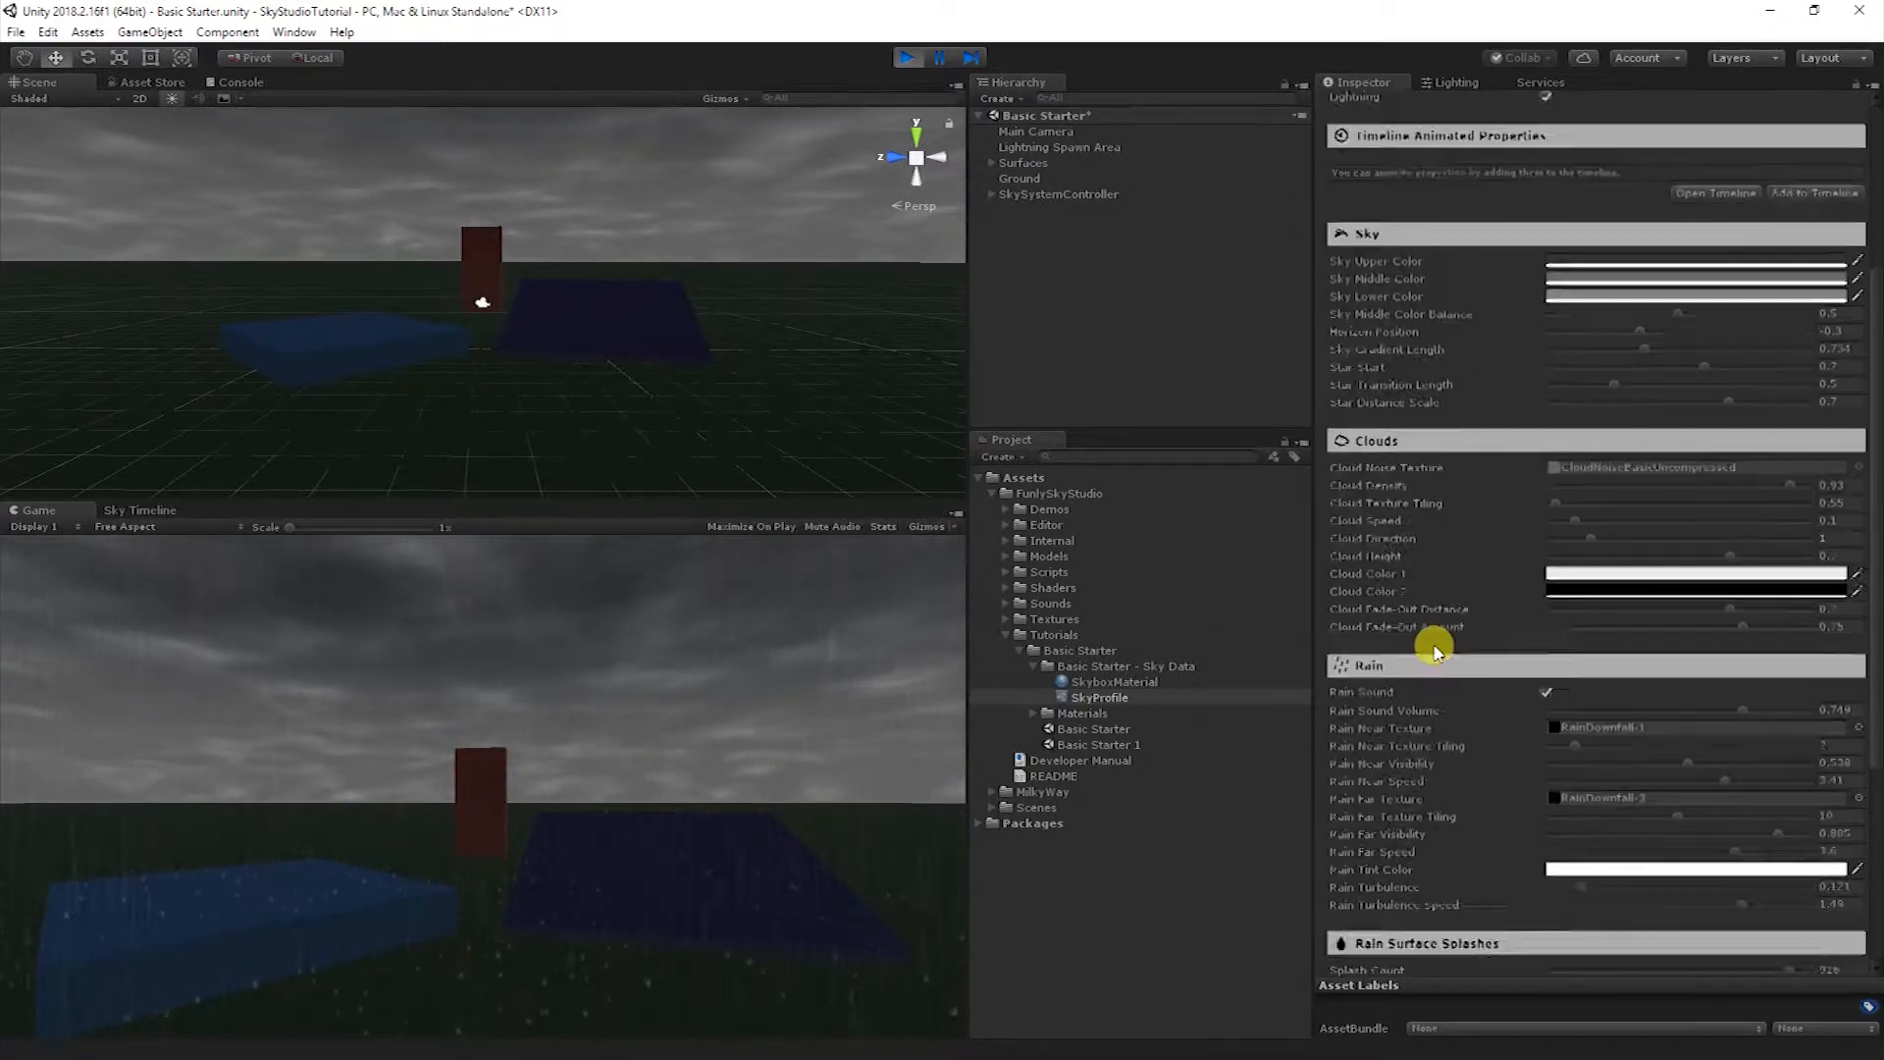
scroll(1443, 672, down, 2)
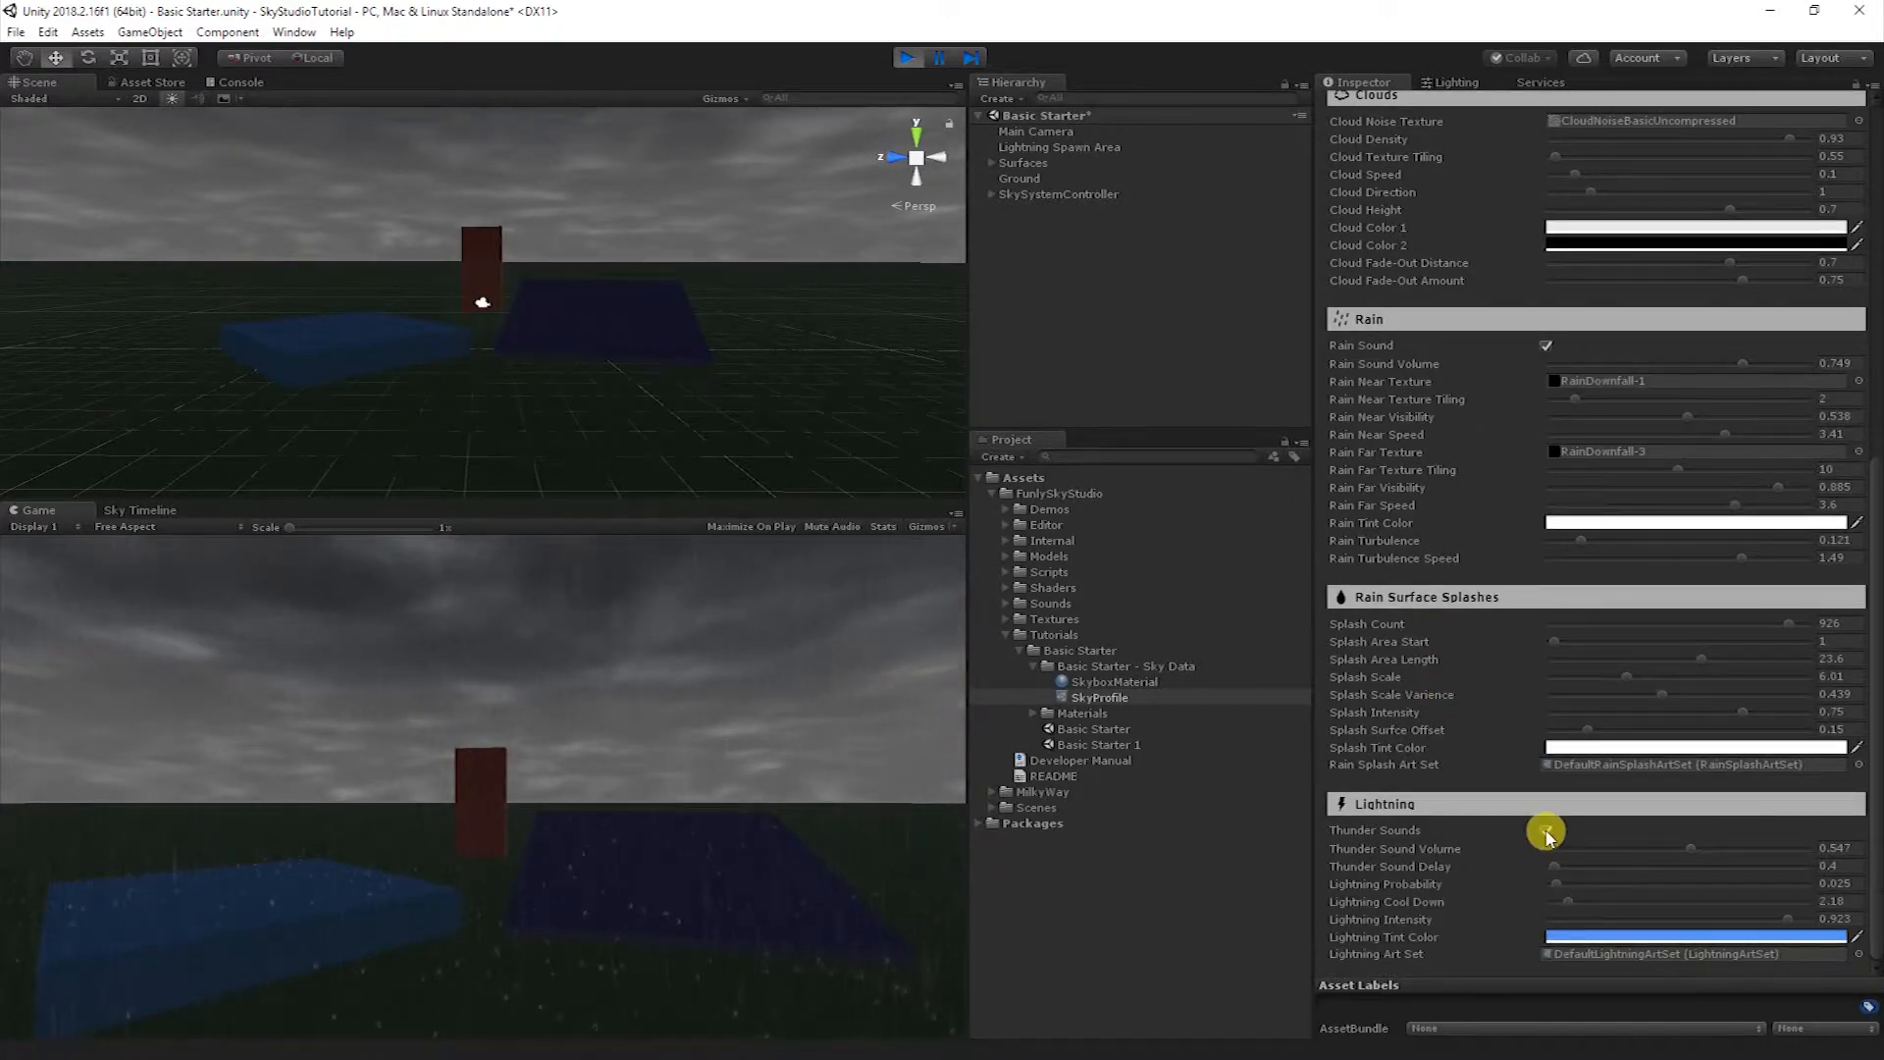
click(1547, 831)
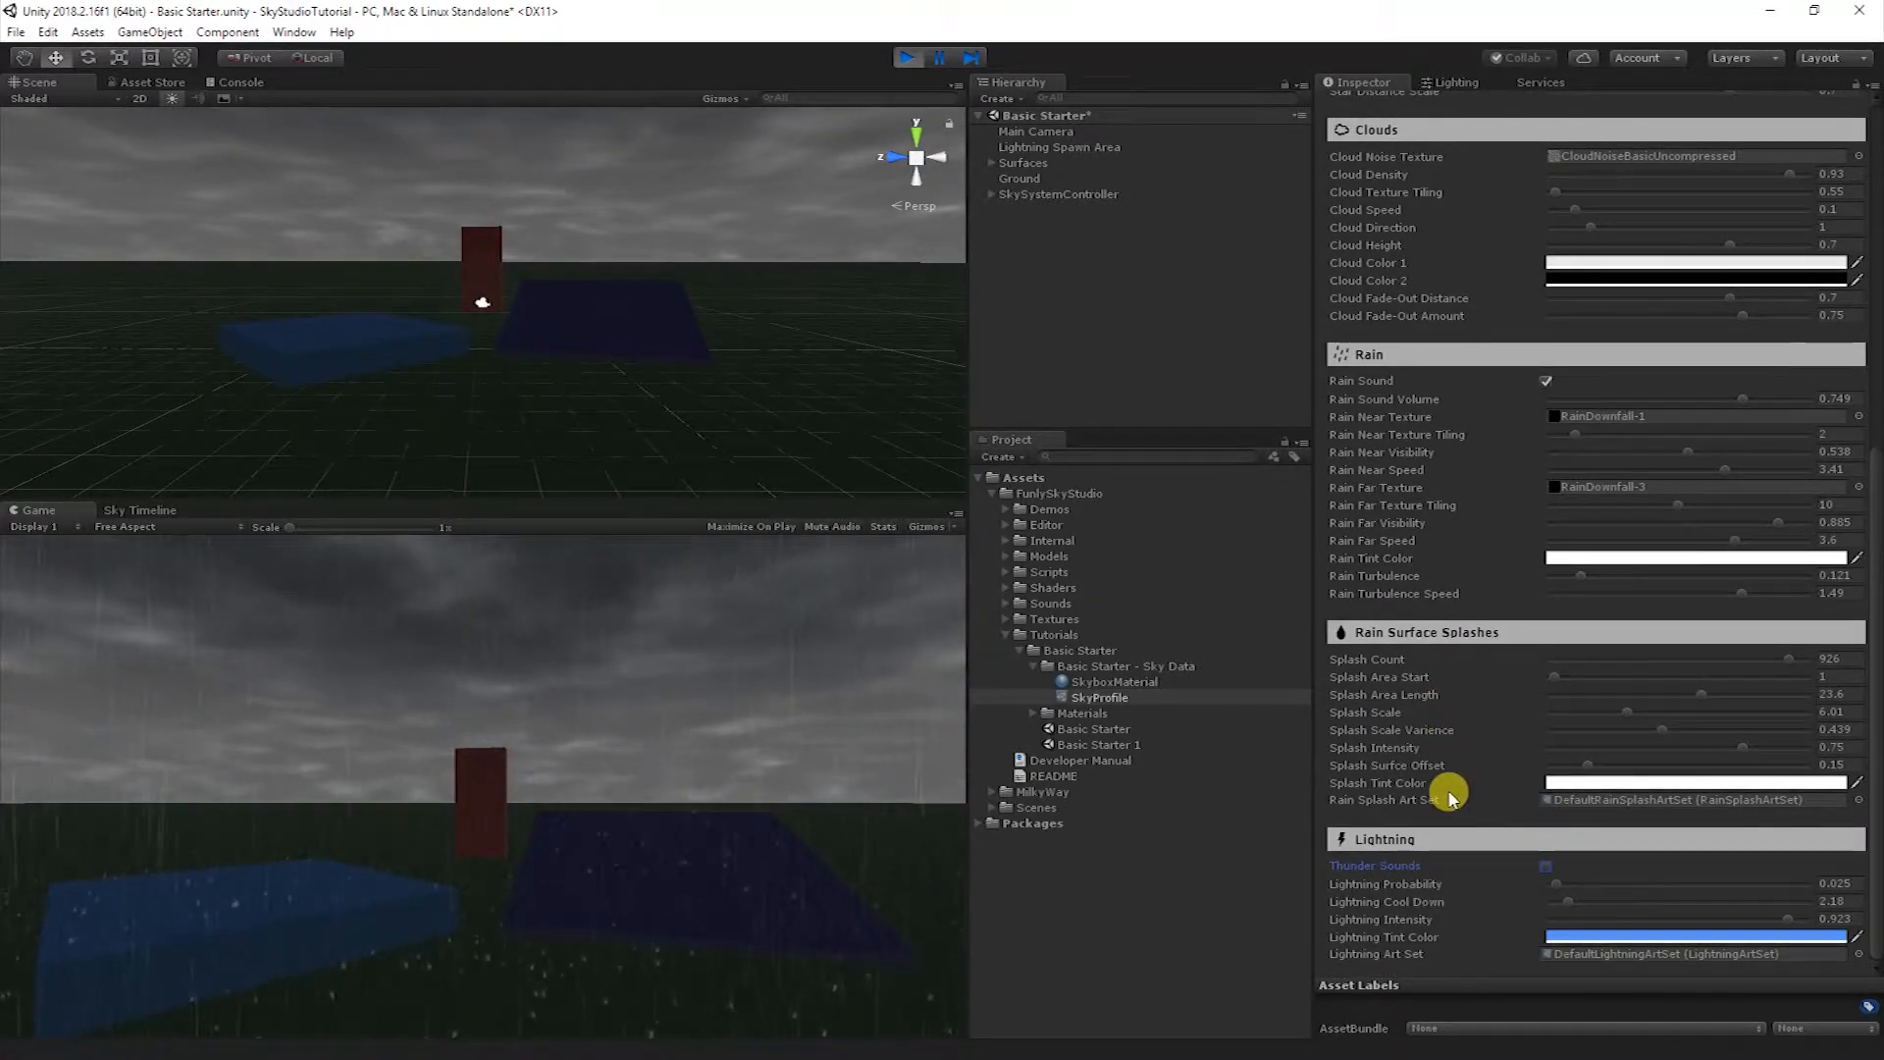
scroll(1451, 797, up, 8)
click(1545, 257)
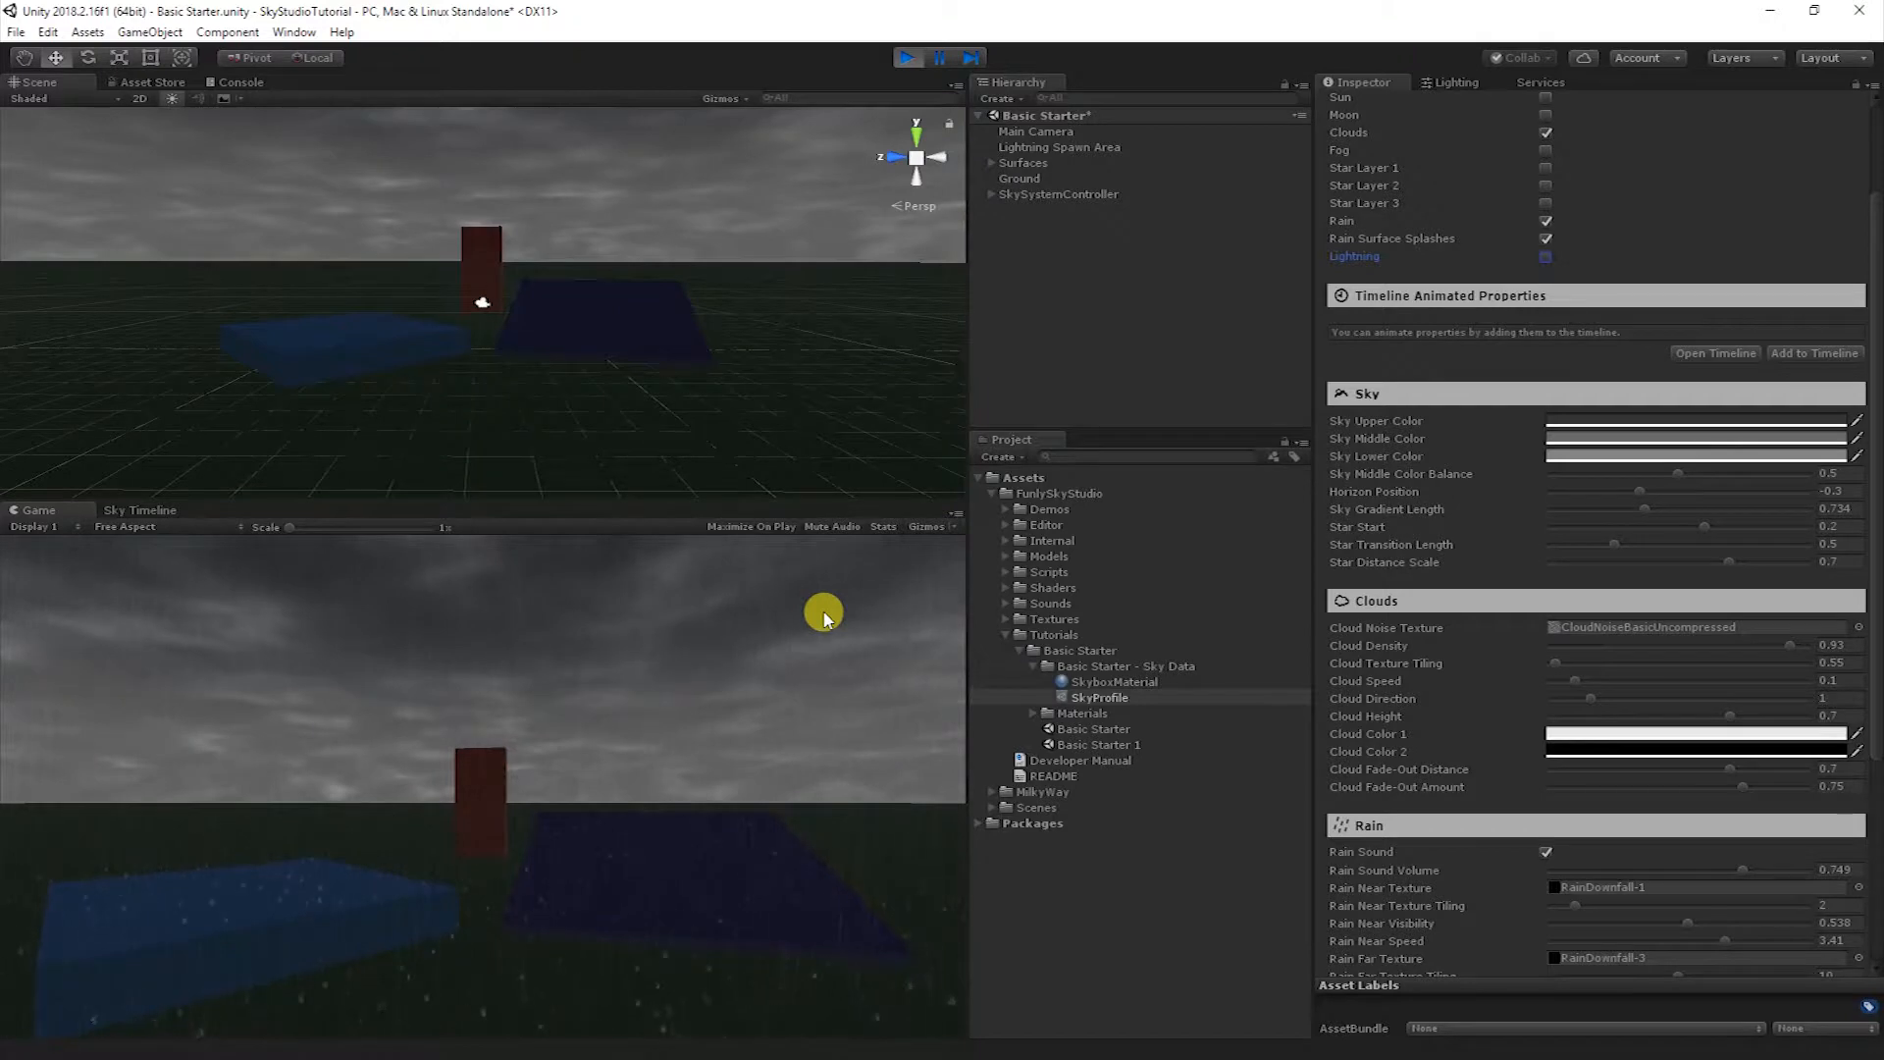
- Check the rendering statistics of the running game view, including the batch count, and hide them again
click(883, 527)
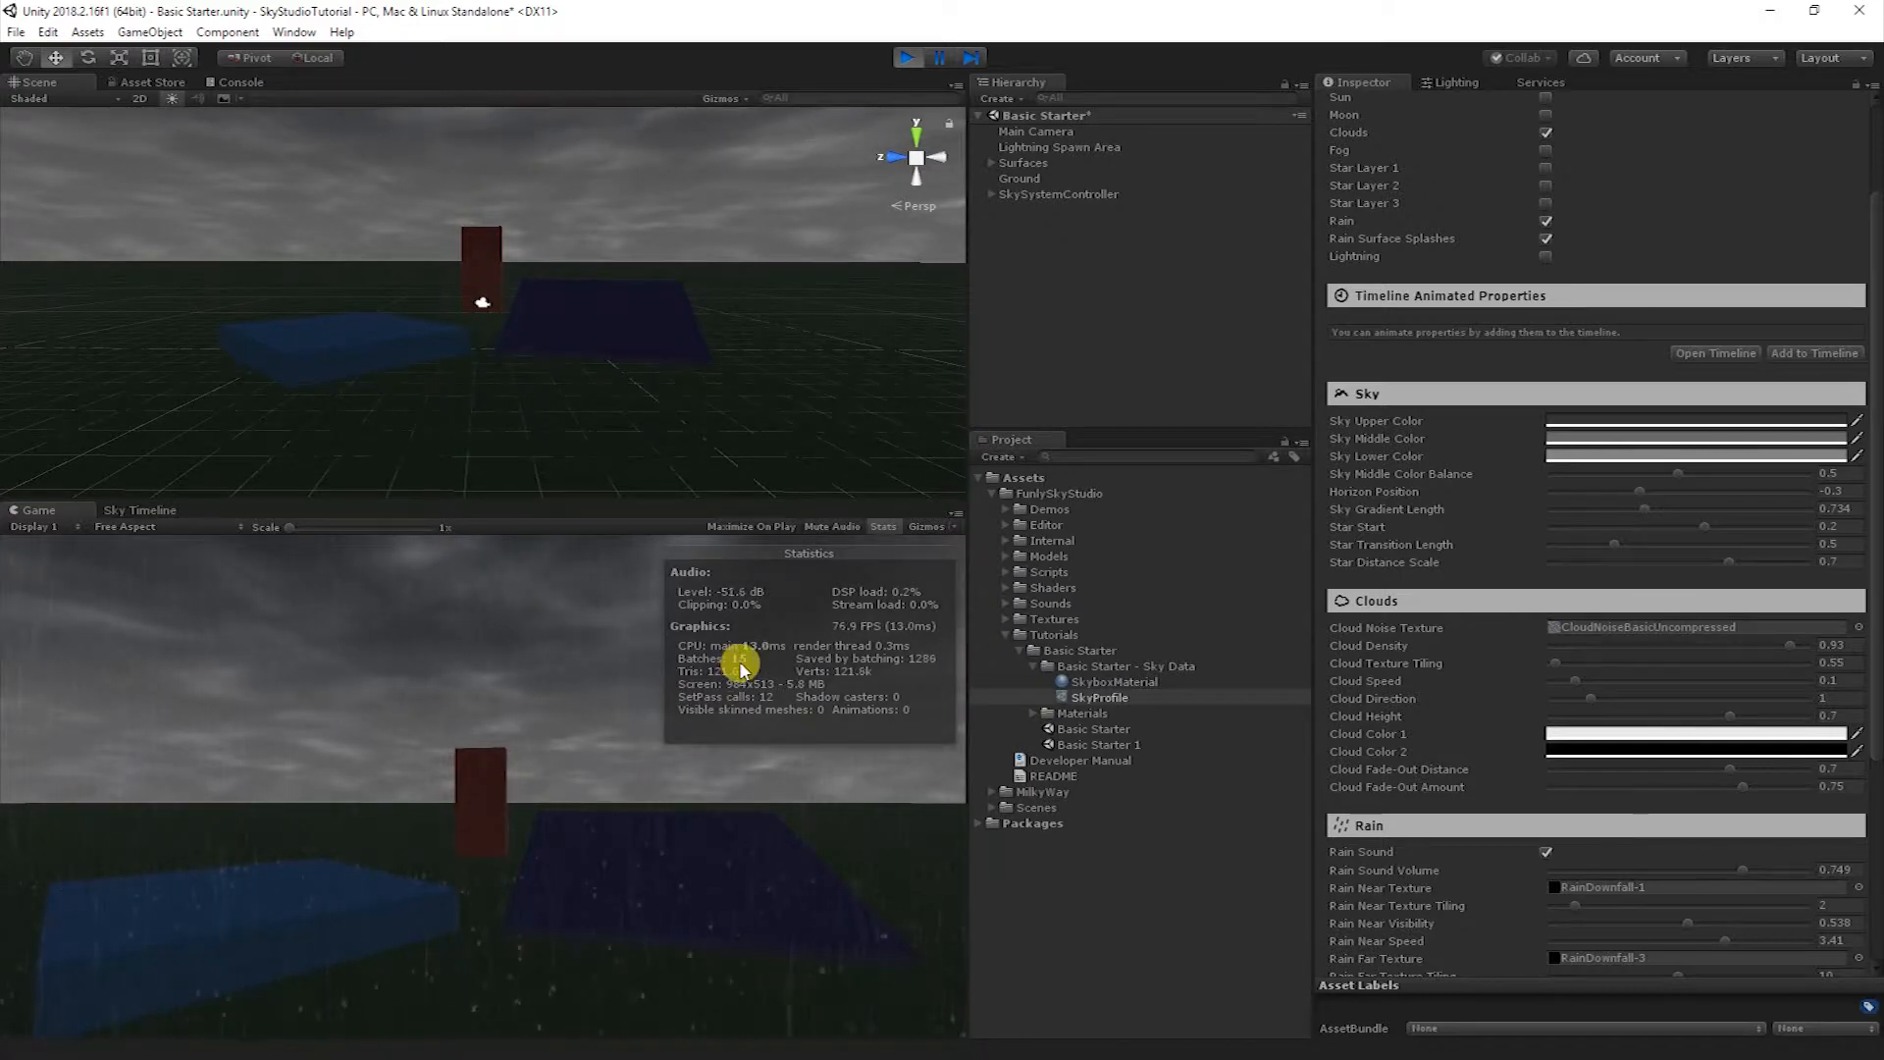
click(889, 527)
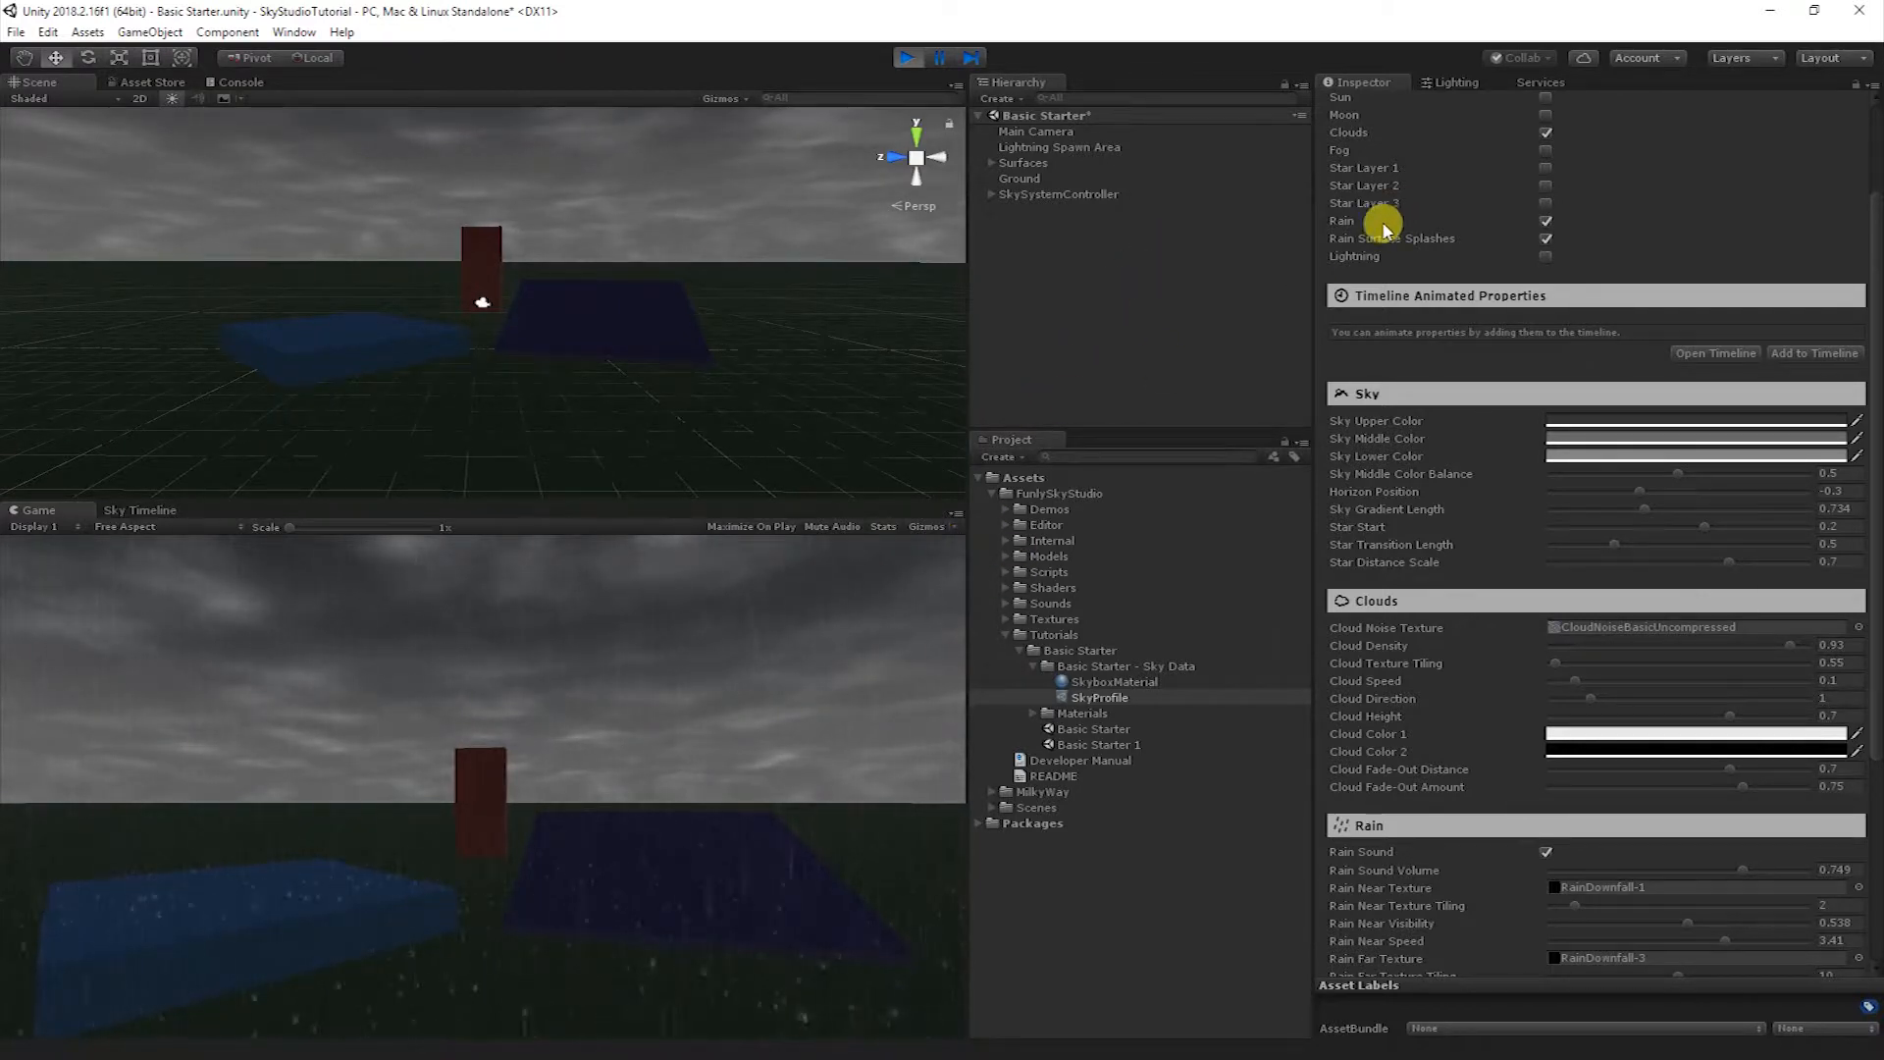
- Switch the Rain and Rain Surface Splashes features off and back on, one at a time, to compare their effects
click(1546, 221)
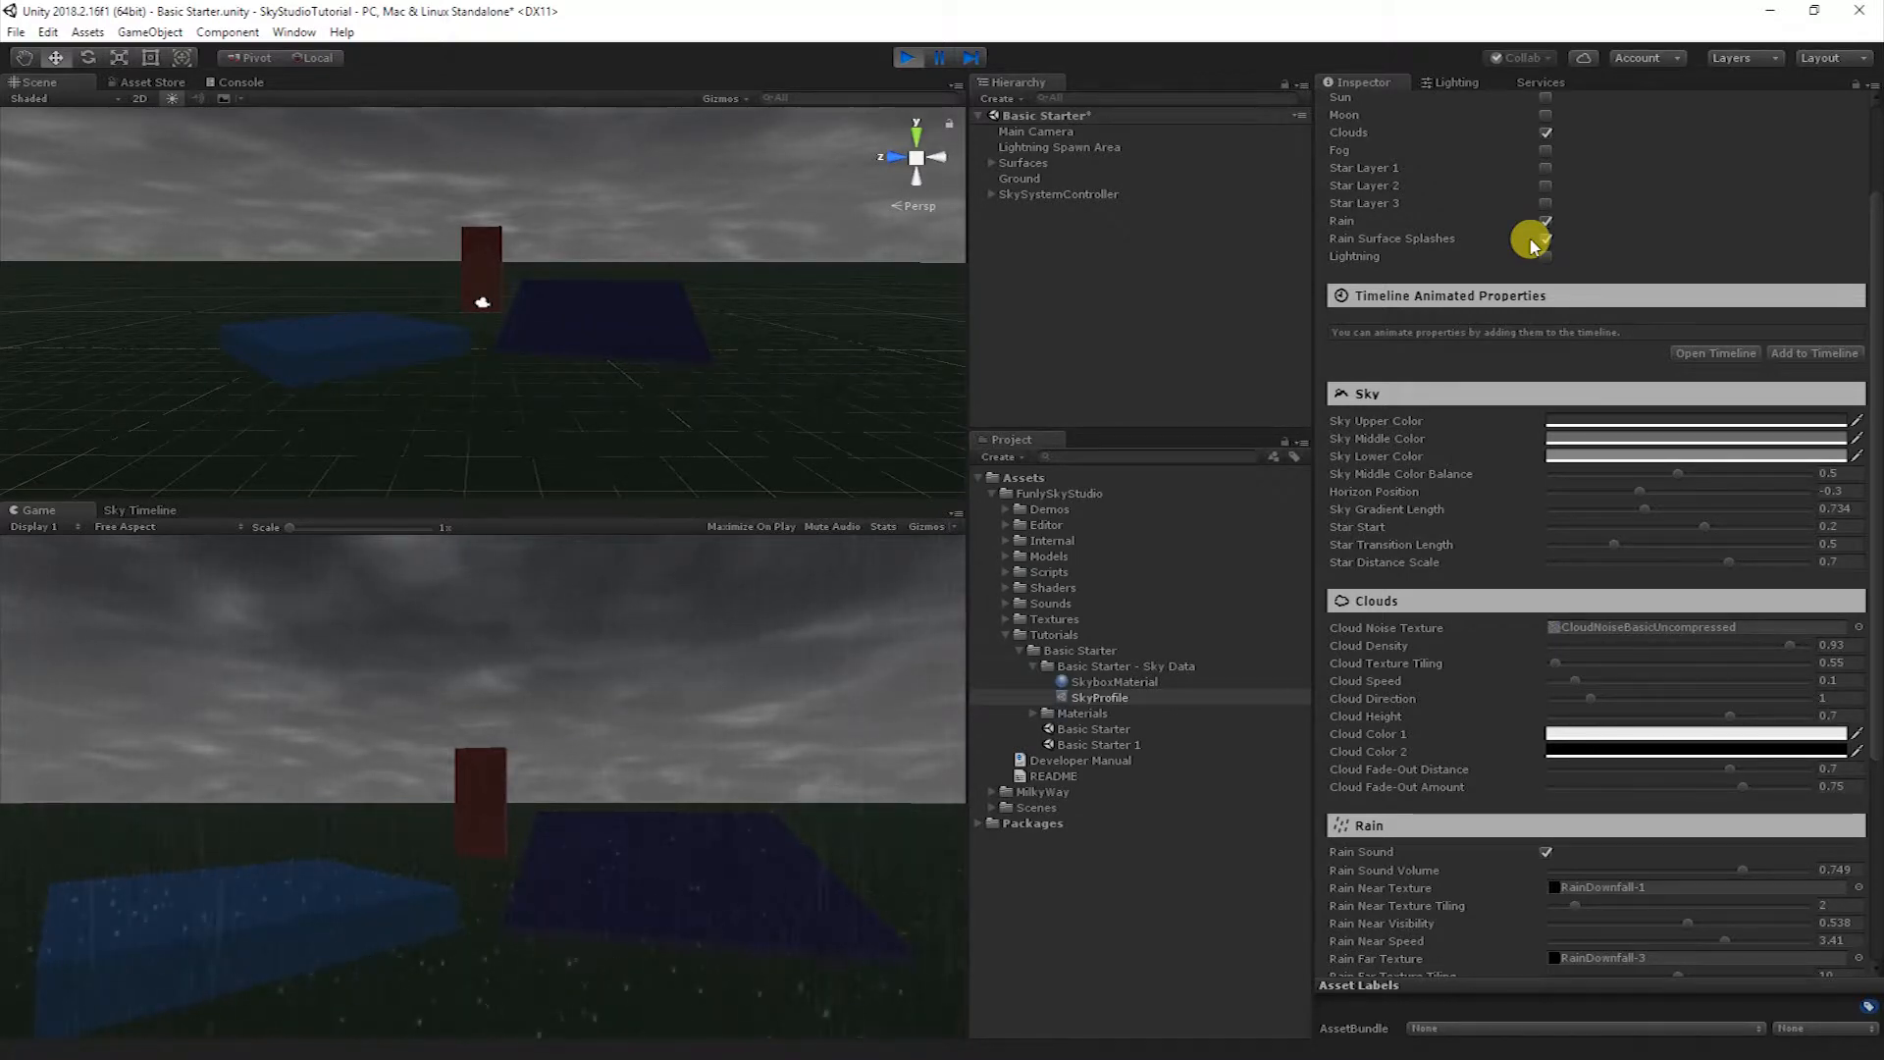
click(1546, 221)
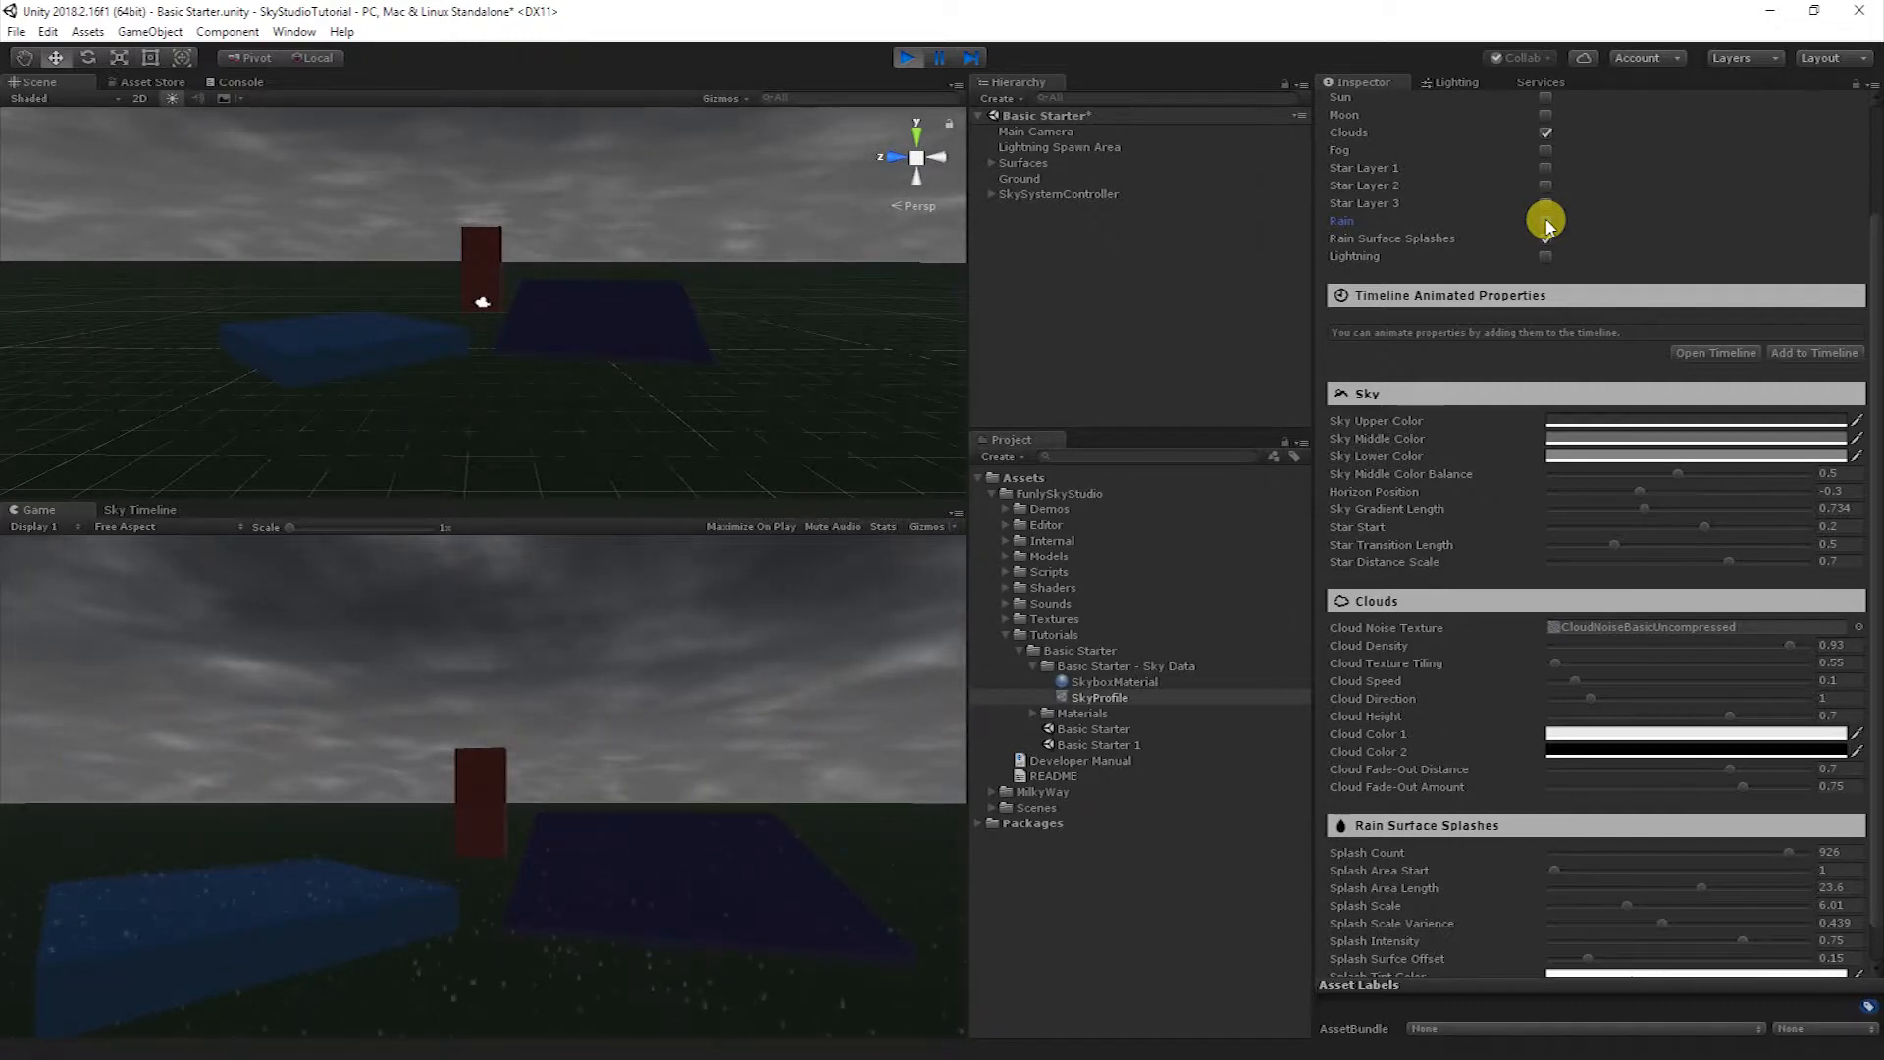
click(1545, 221)
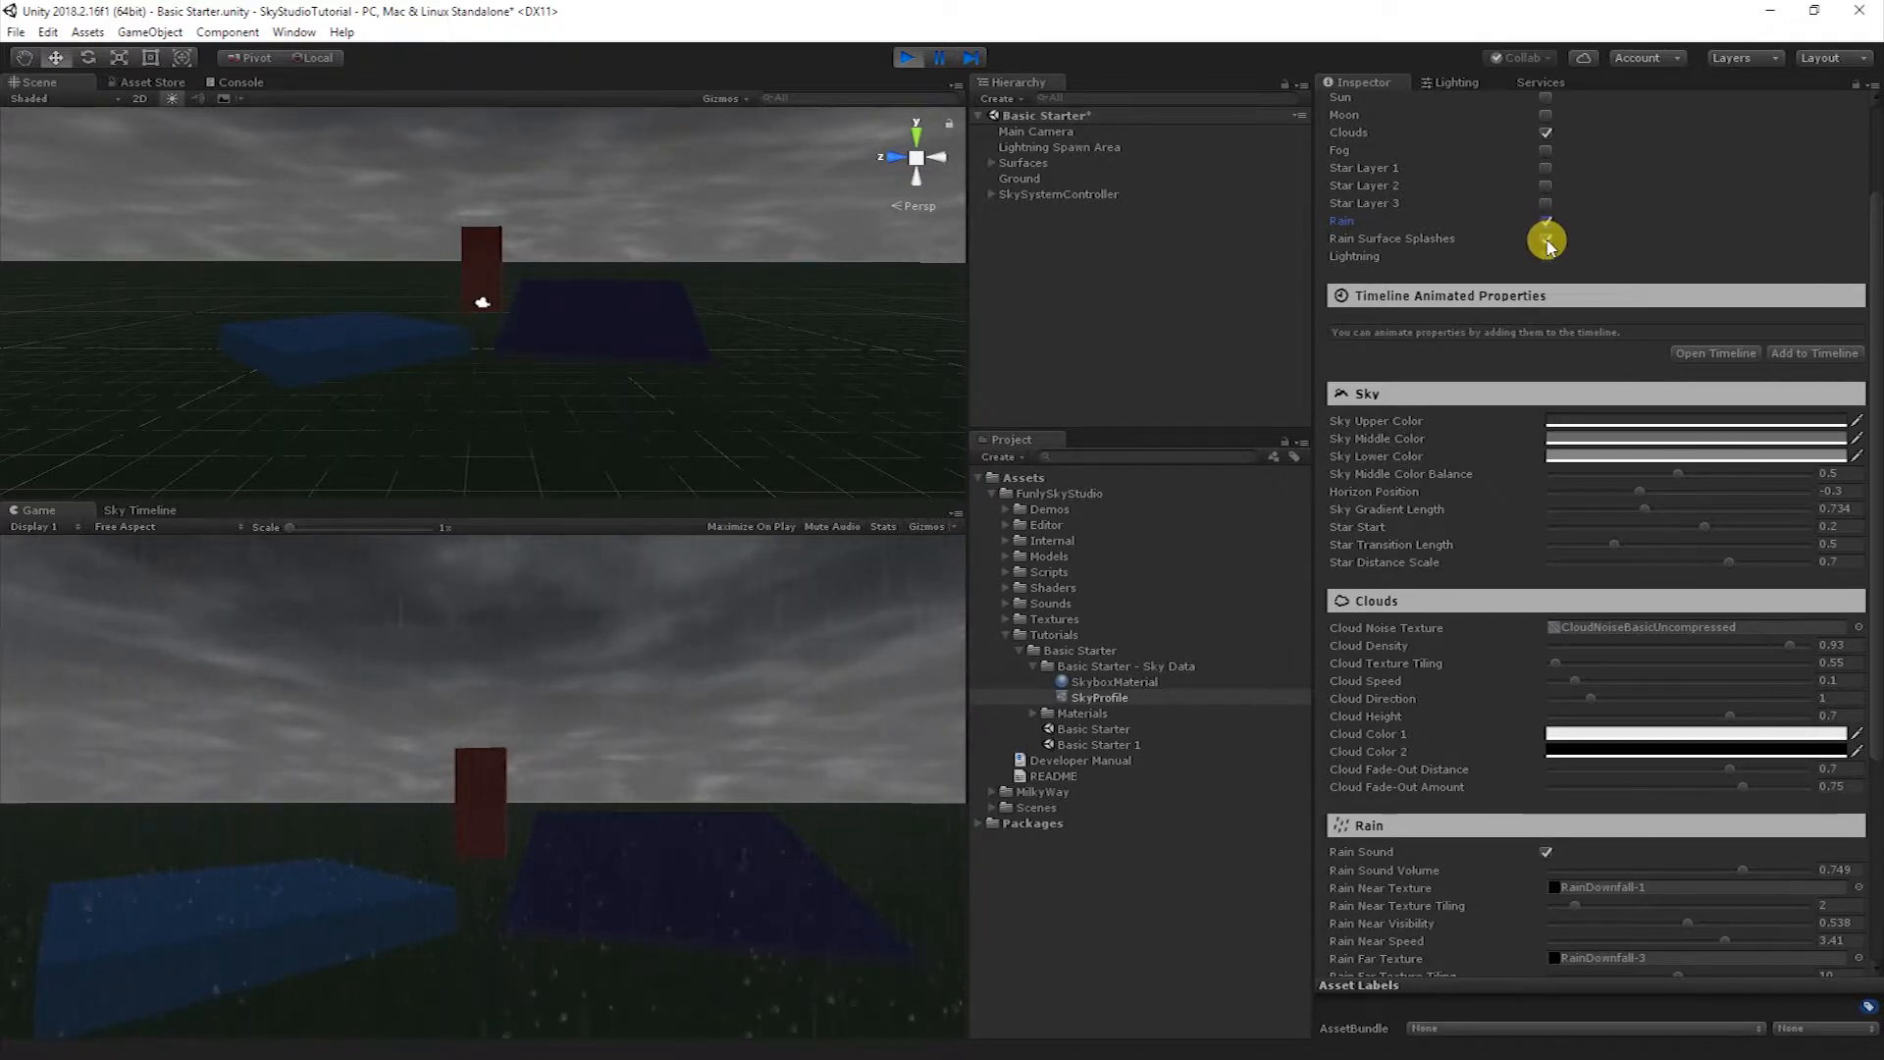
click(1546, 240)
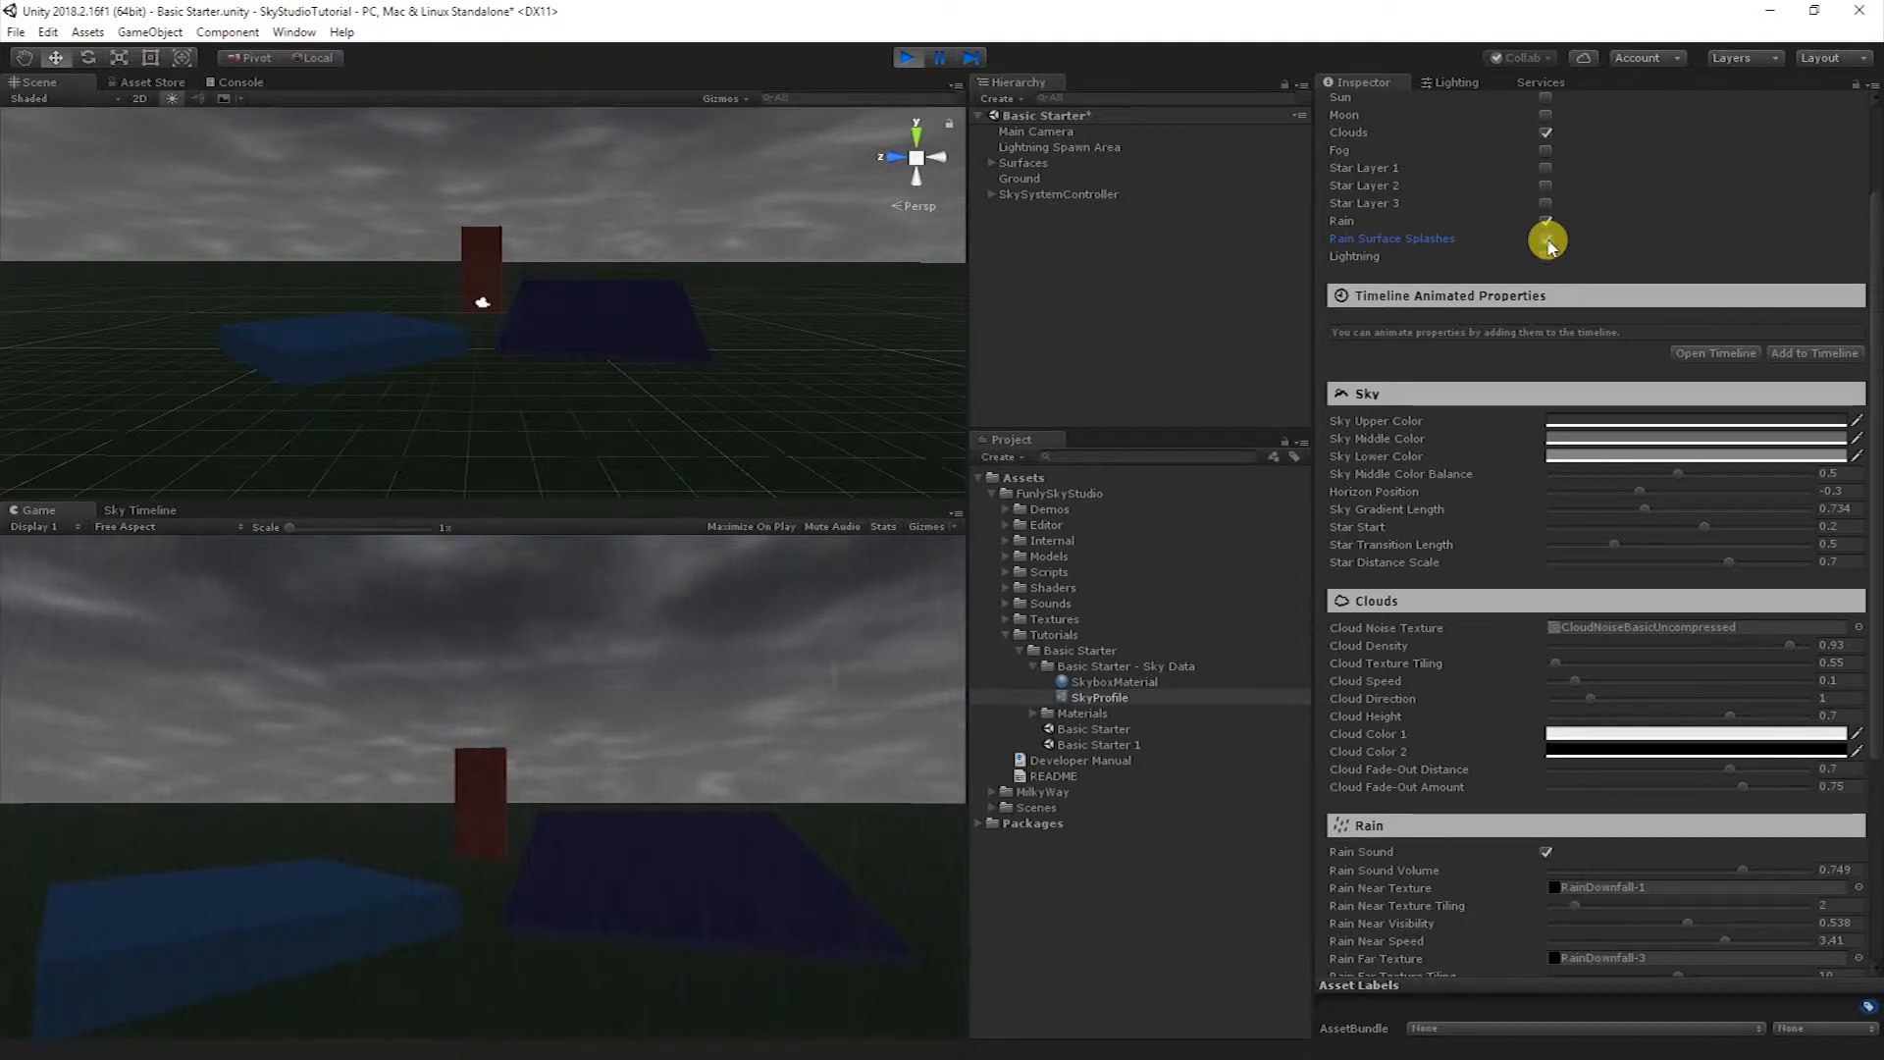
- Tilt the Main Camera to about -5.2 degrees on X and move it to about X 0.54, Y 2.46, Z -15.94
click(1035, 131)
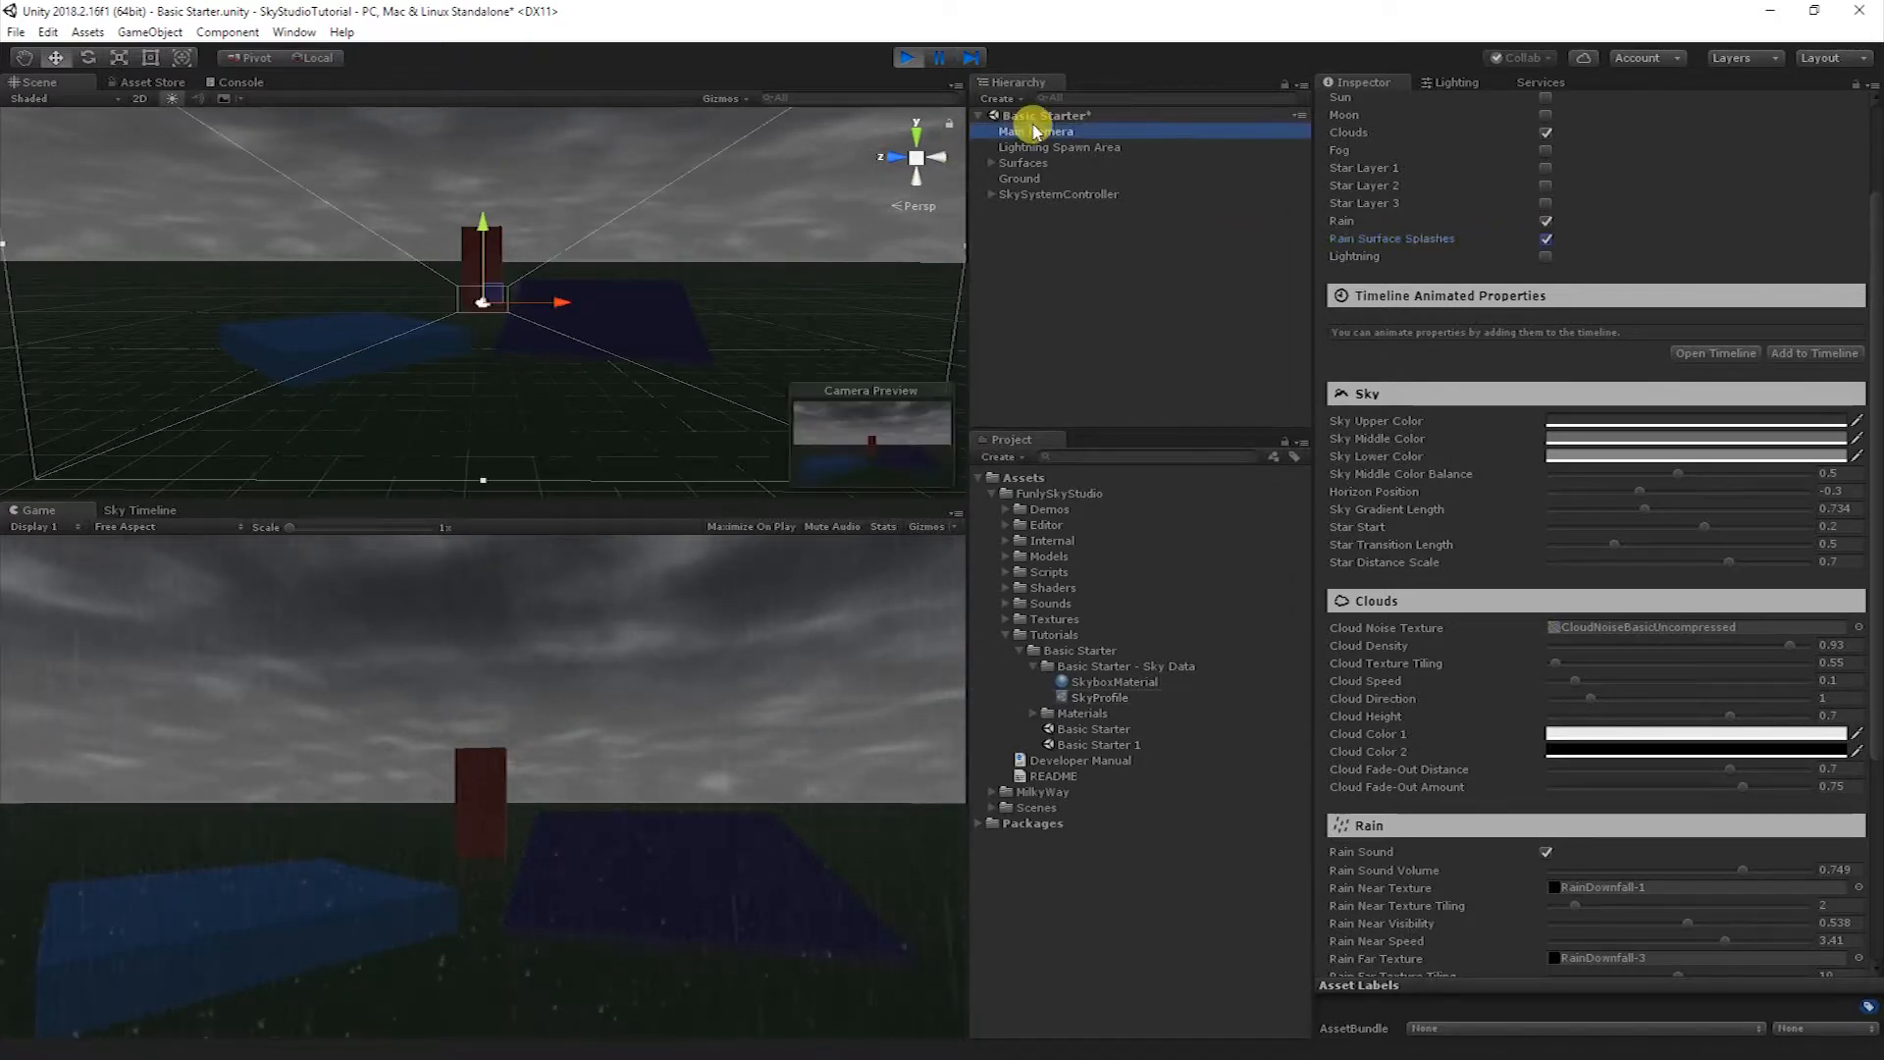
scroll(503, 345, up, 3)
key(e)
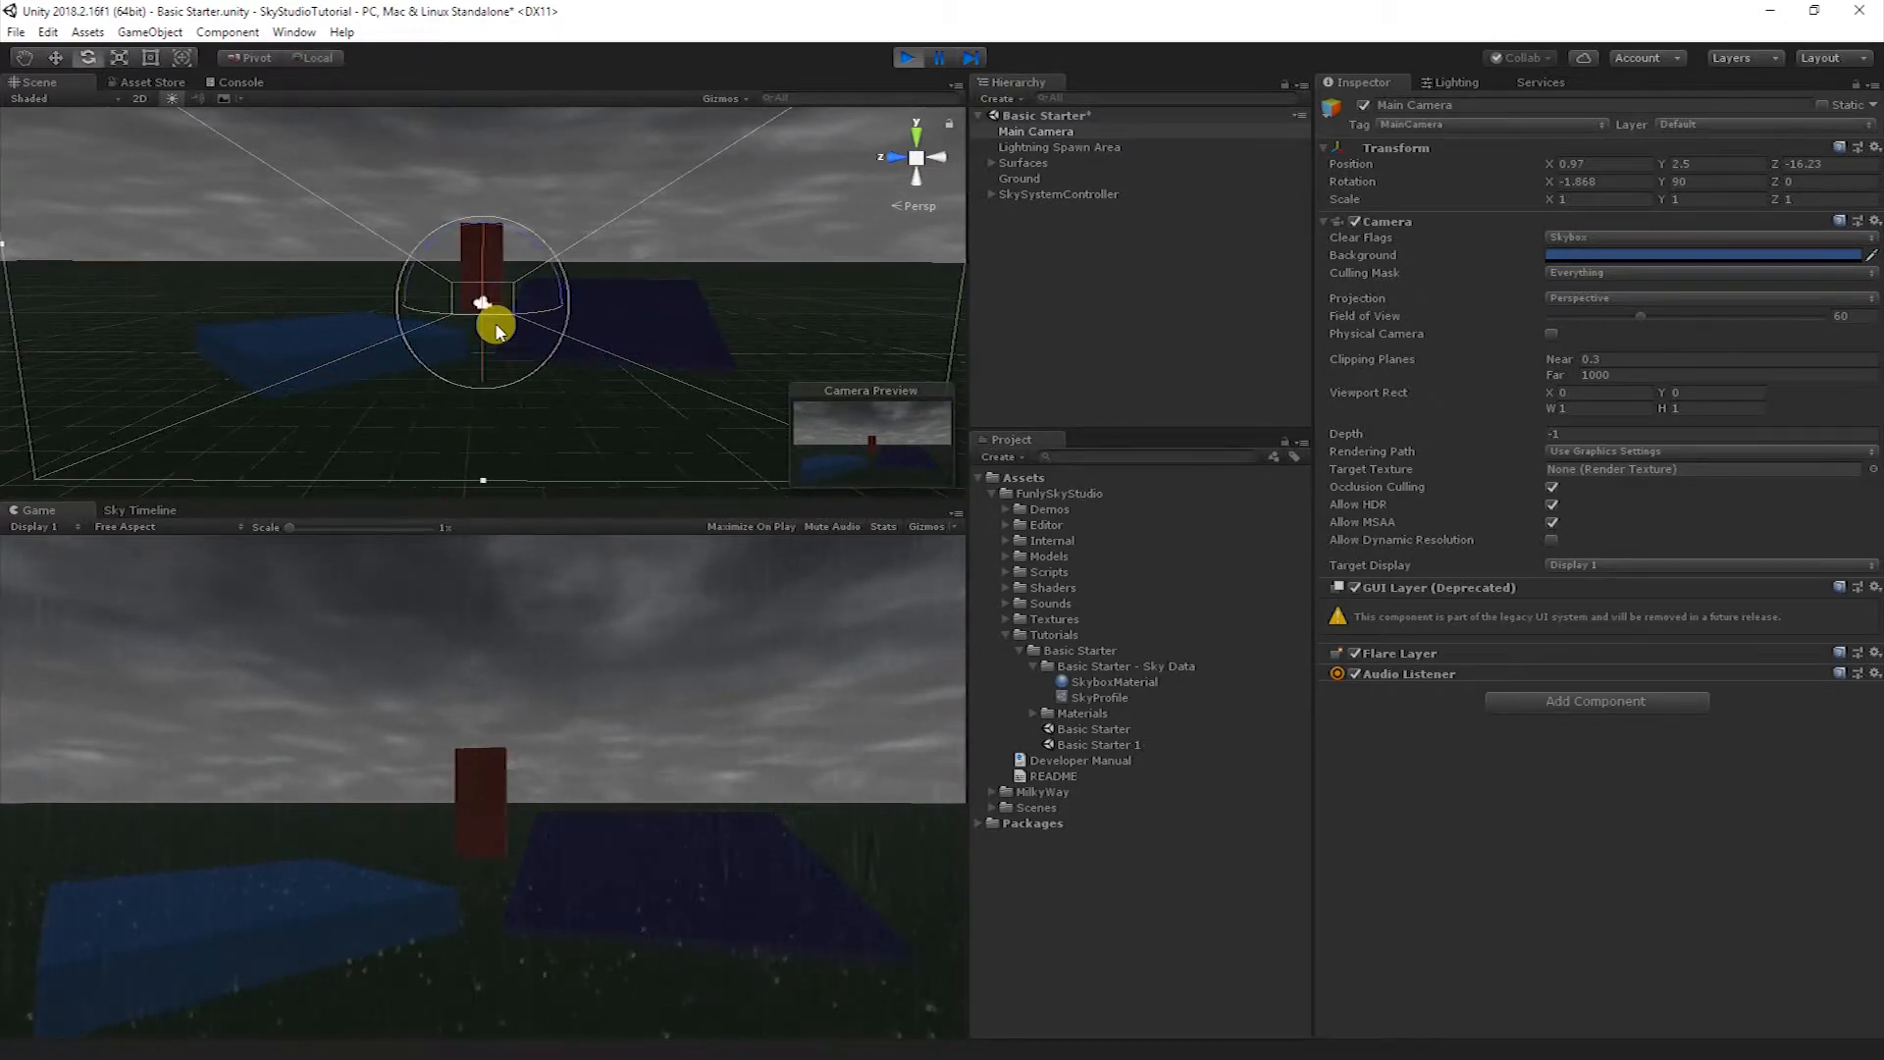
drag(484, 253, 460, 460)
key(w)
mouse_move(485, 312)
mouse_down()
mouse_move(512, 361)
mouse_move(1455, 219)
mouse_move(752, 213)
mouse_move(160, 295)
mouse_move(1527, 295)
mouse_move(1190, 252)
mouse_move(1327, 169)
mouse_move(1577, 244)
mouse_move(1838, 185)
mouse_move(432, 344)
mouse_move(620, 196)
mouse_move(799, 148)
mouse_move(1081, 269)
mouse_move(762, 550)
mouse_move(383, 520)
mouse_move(421, 328)
mouse_move(473, 316)
mouse_up()
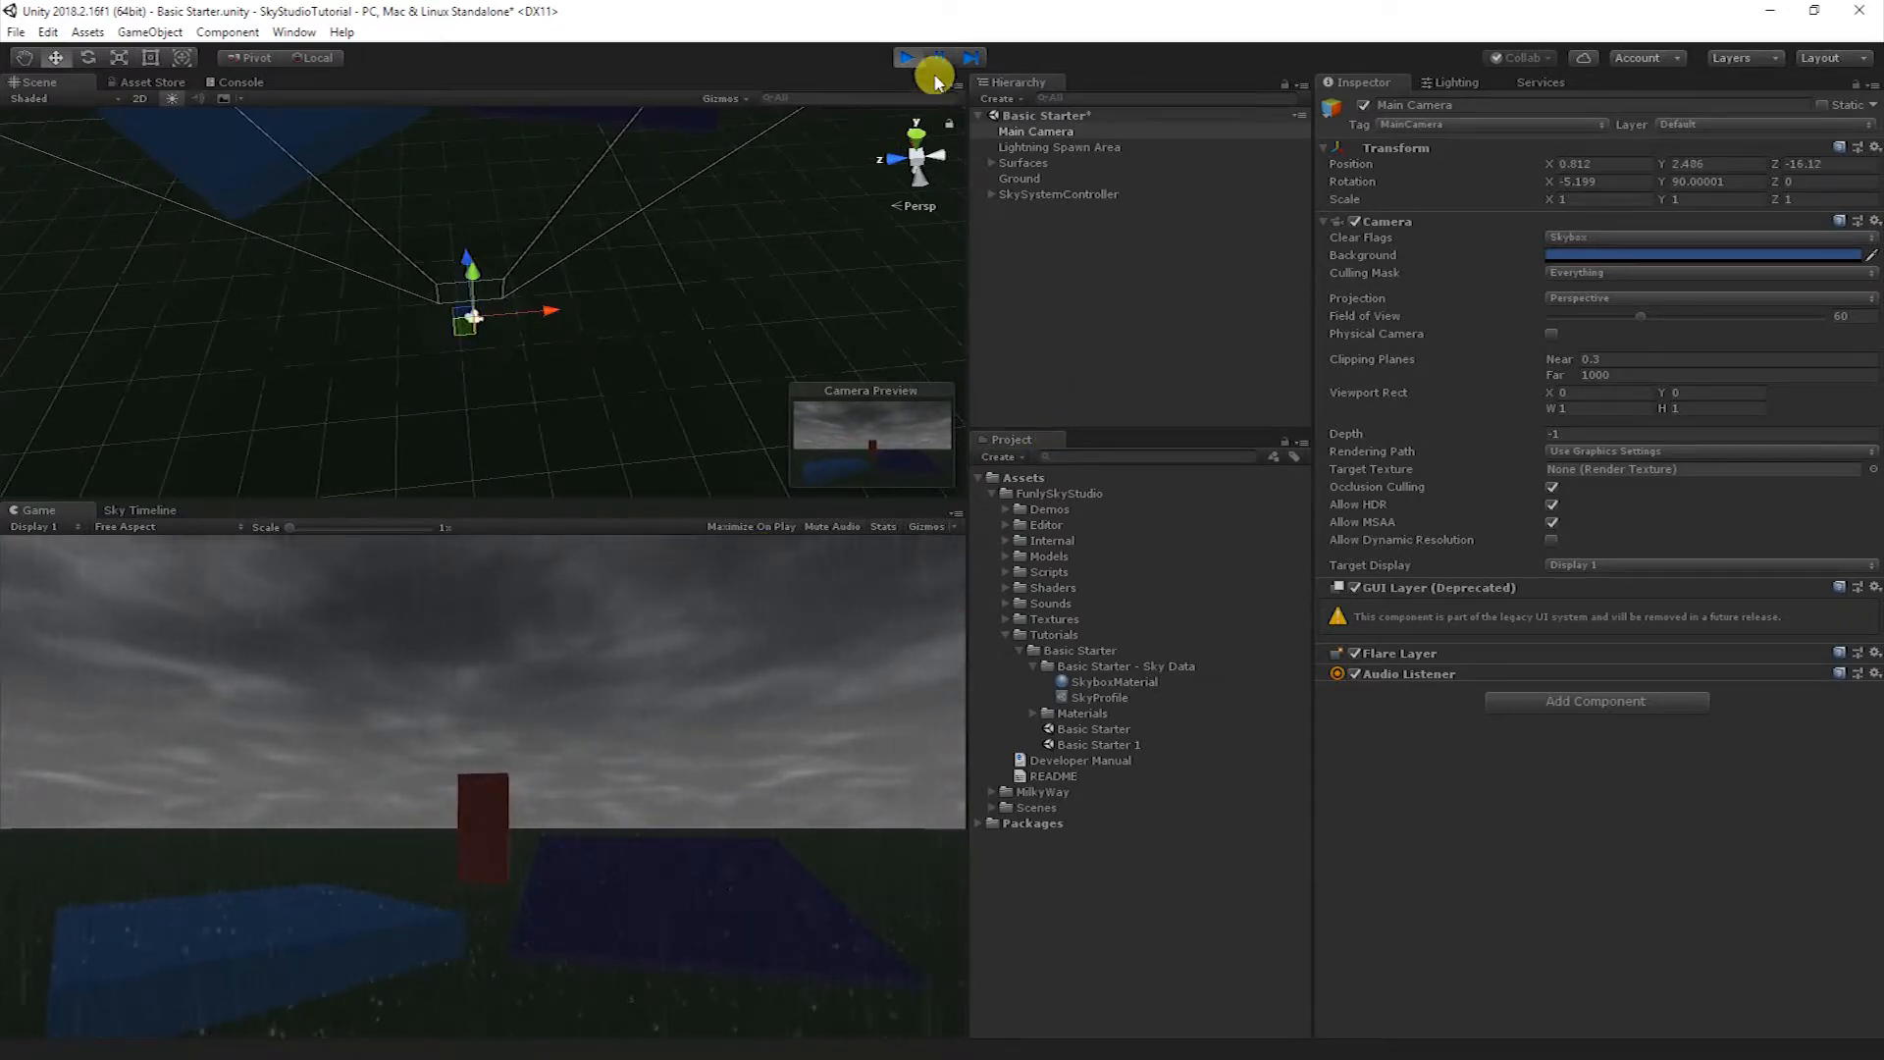
click(903, 57)
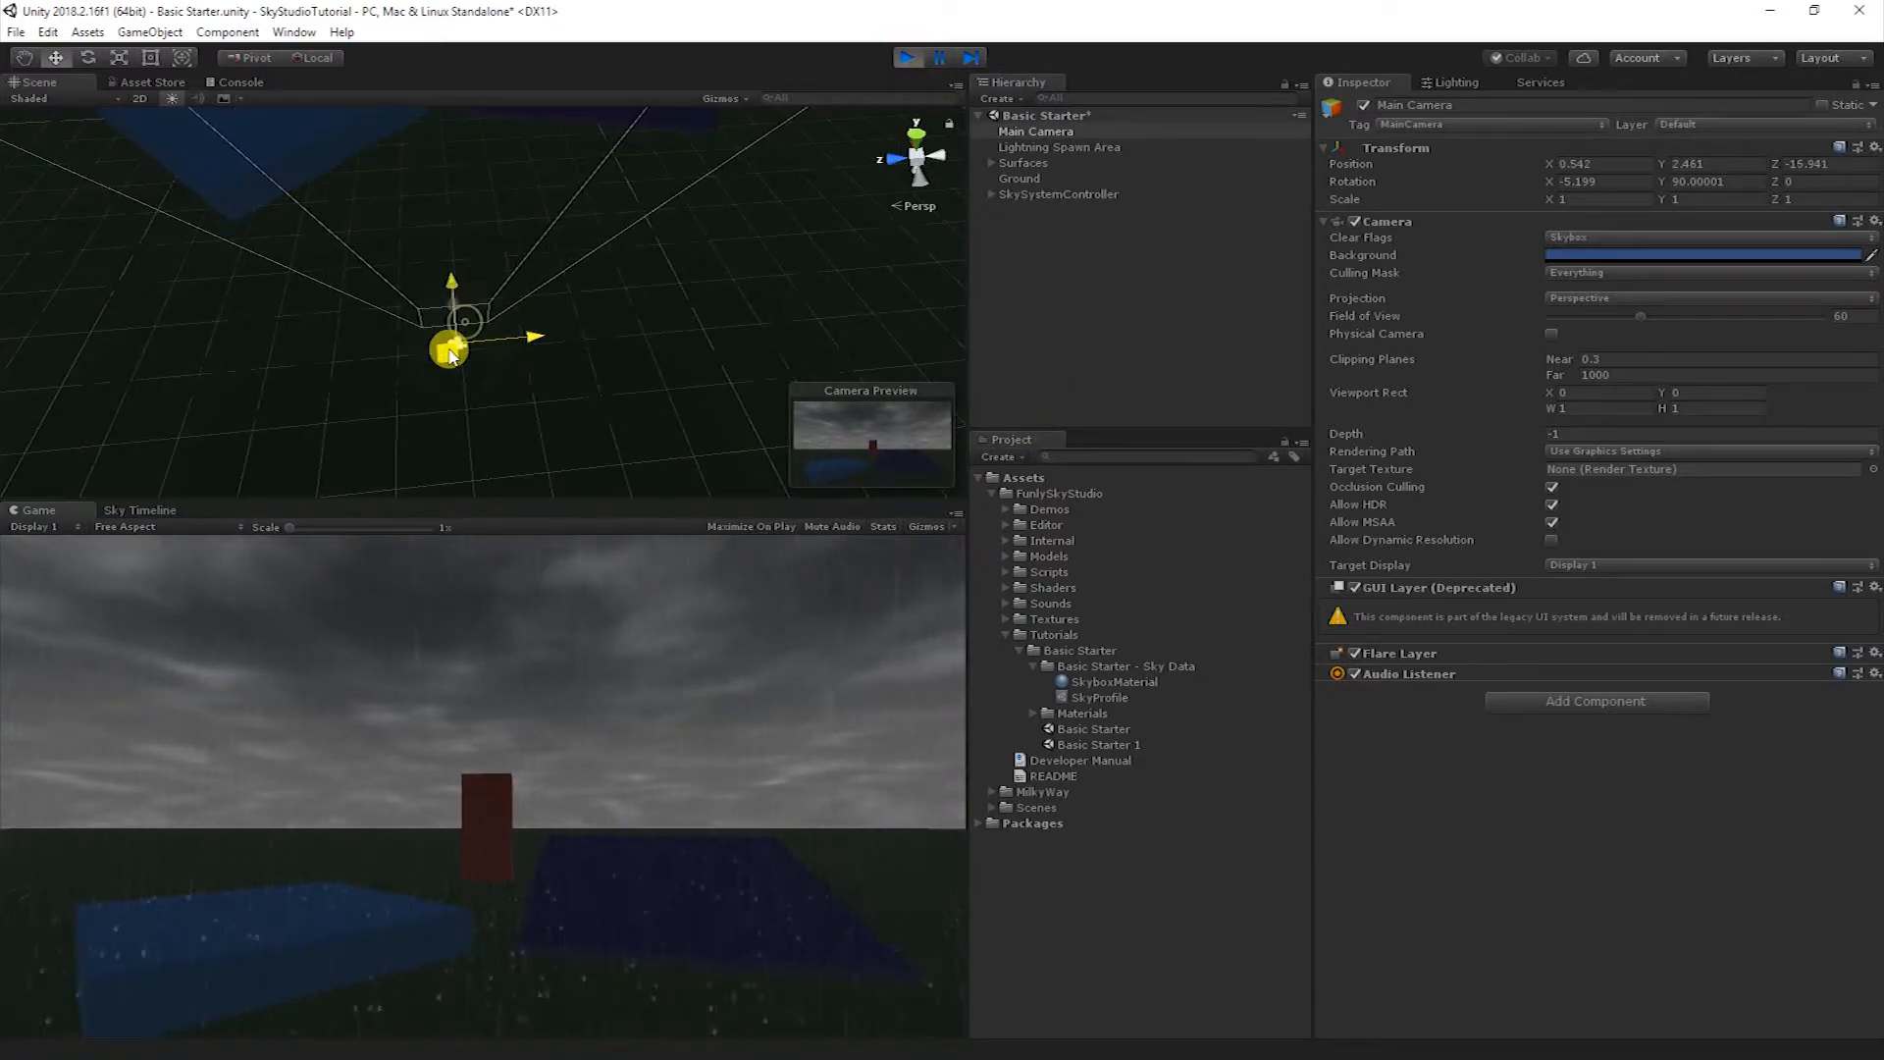
- Open the sky profile referenced by the SkySystemController and turn off Rain Sound
click(1092, 194)
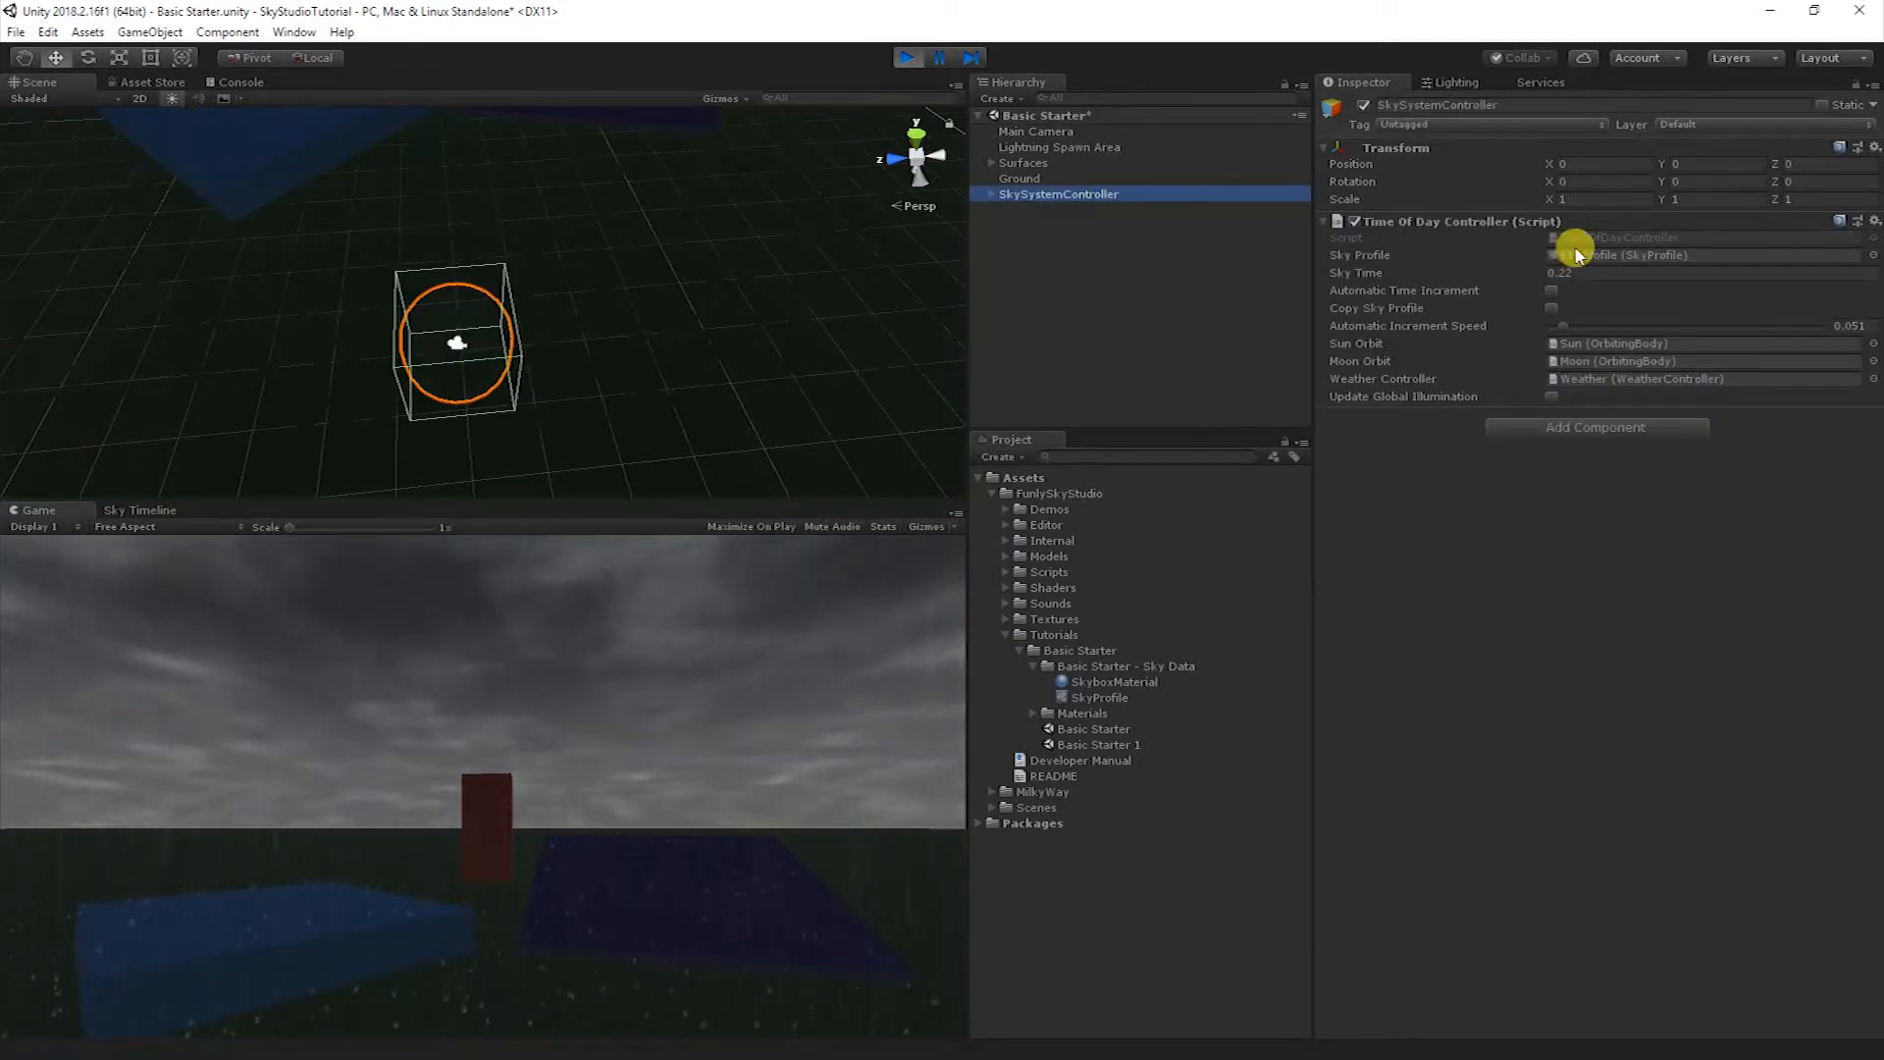
double_click(1547, 257)
click(1547, 374)
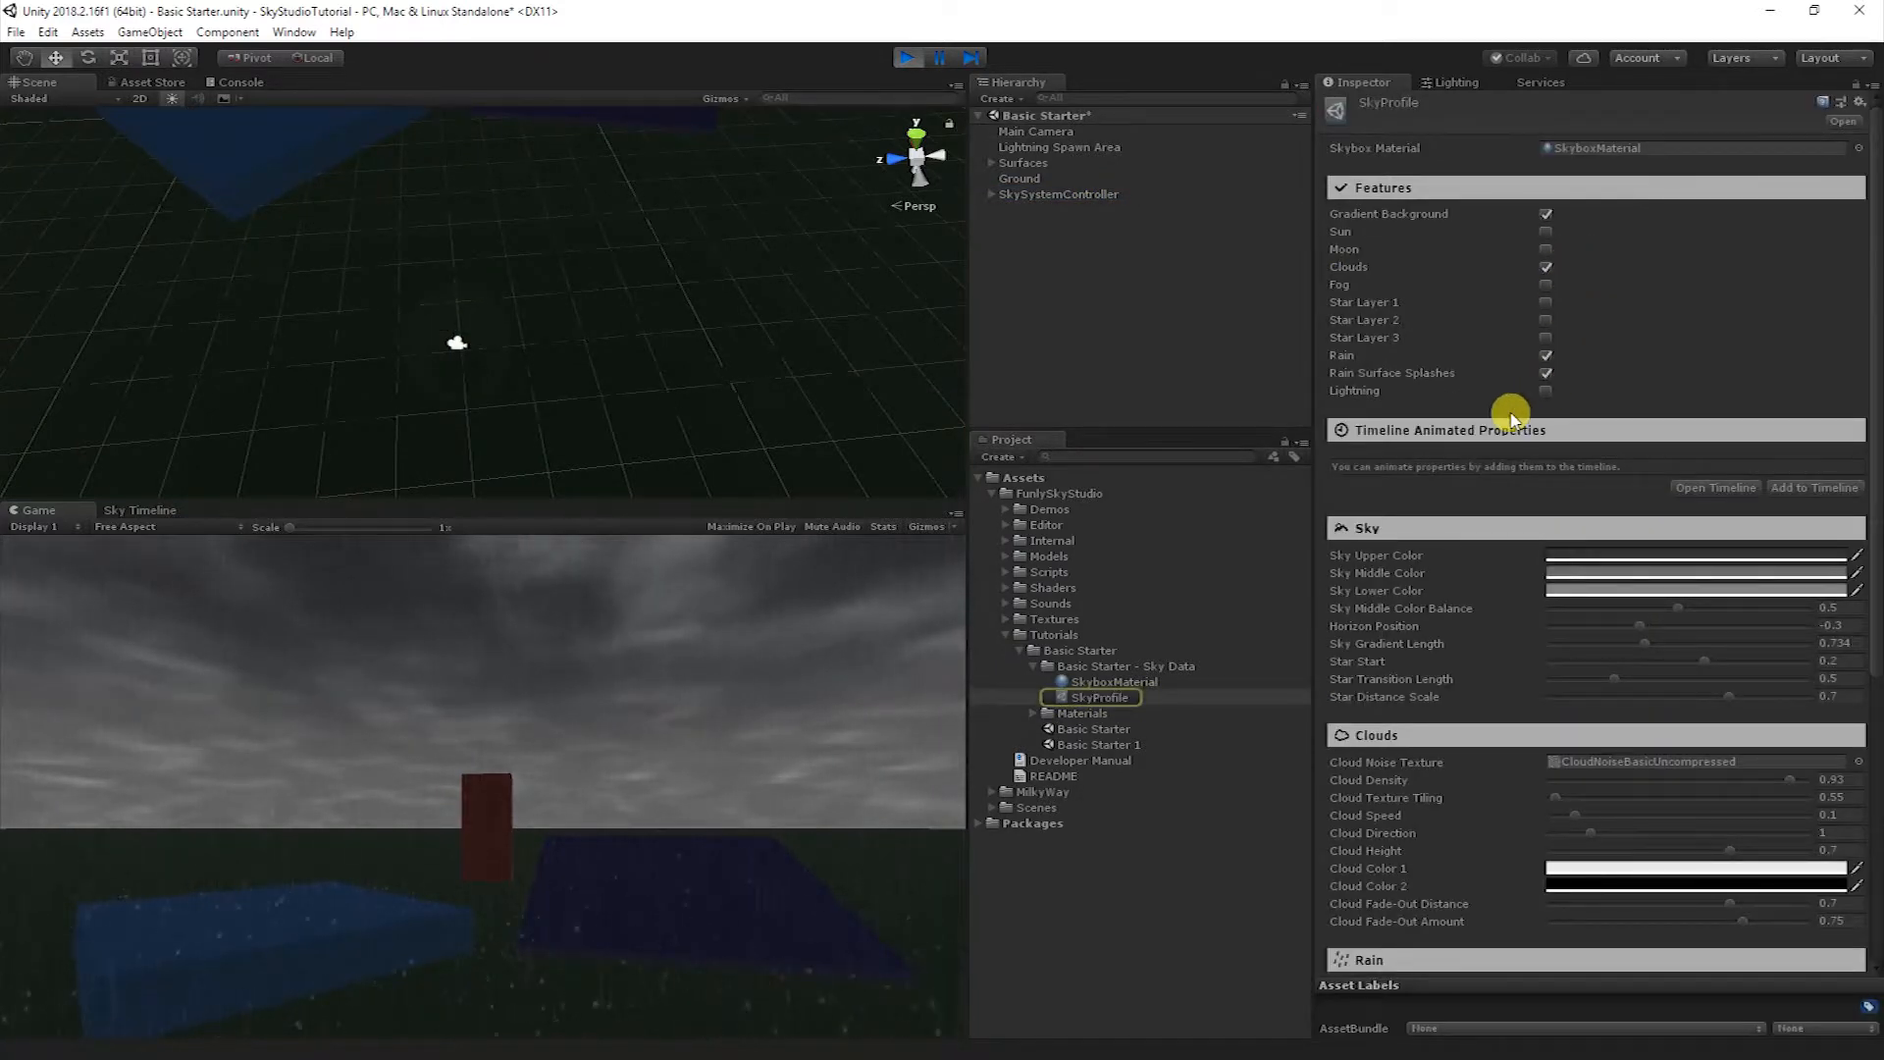
scroll(1472, 471, down, 5)
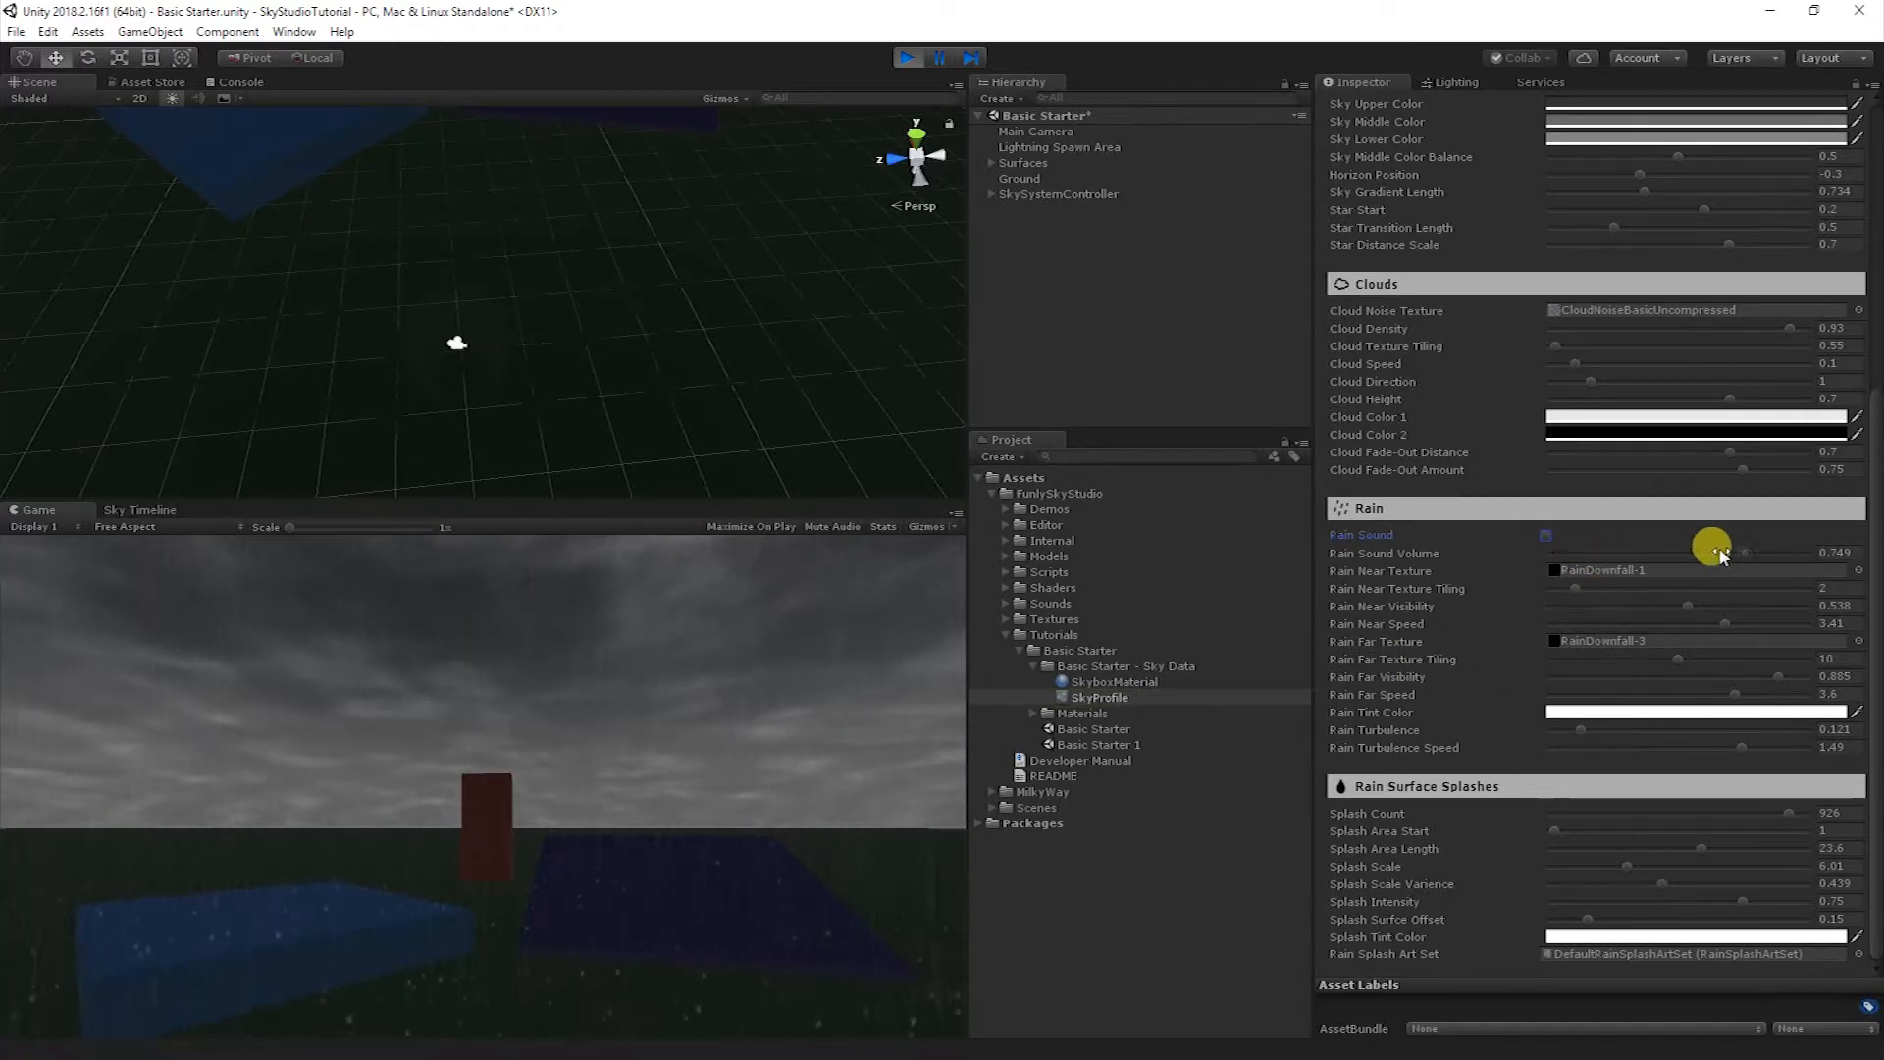
scroll(1382, 648, up, 3)
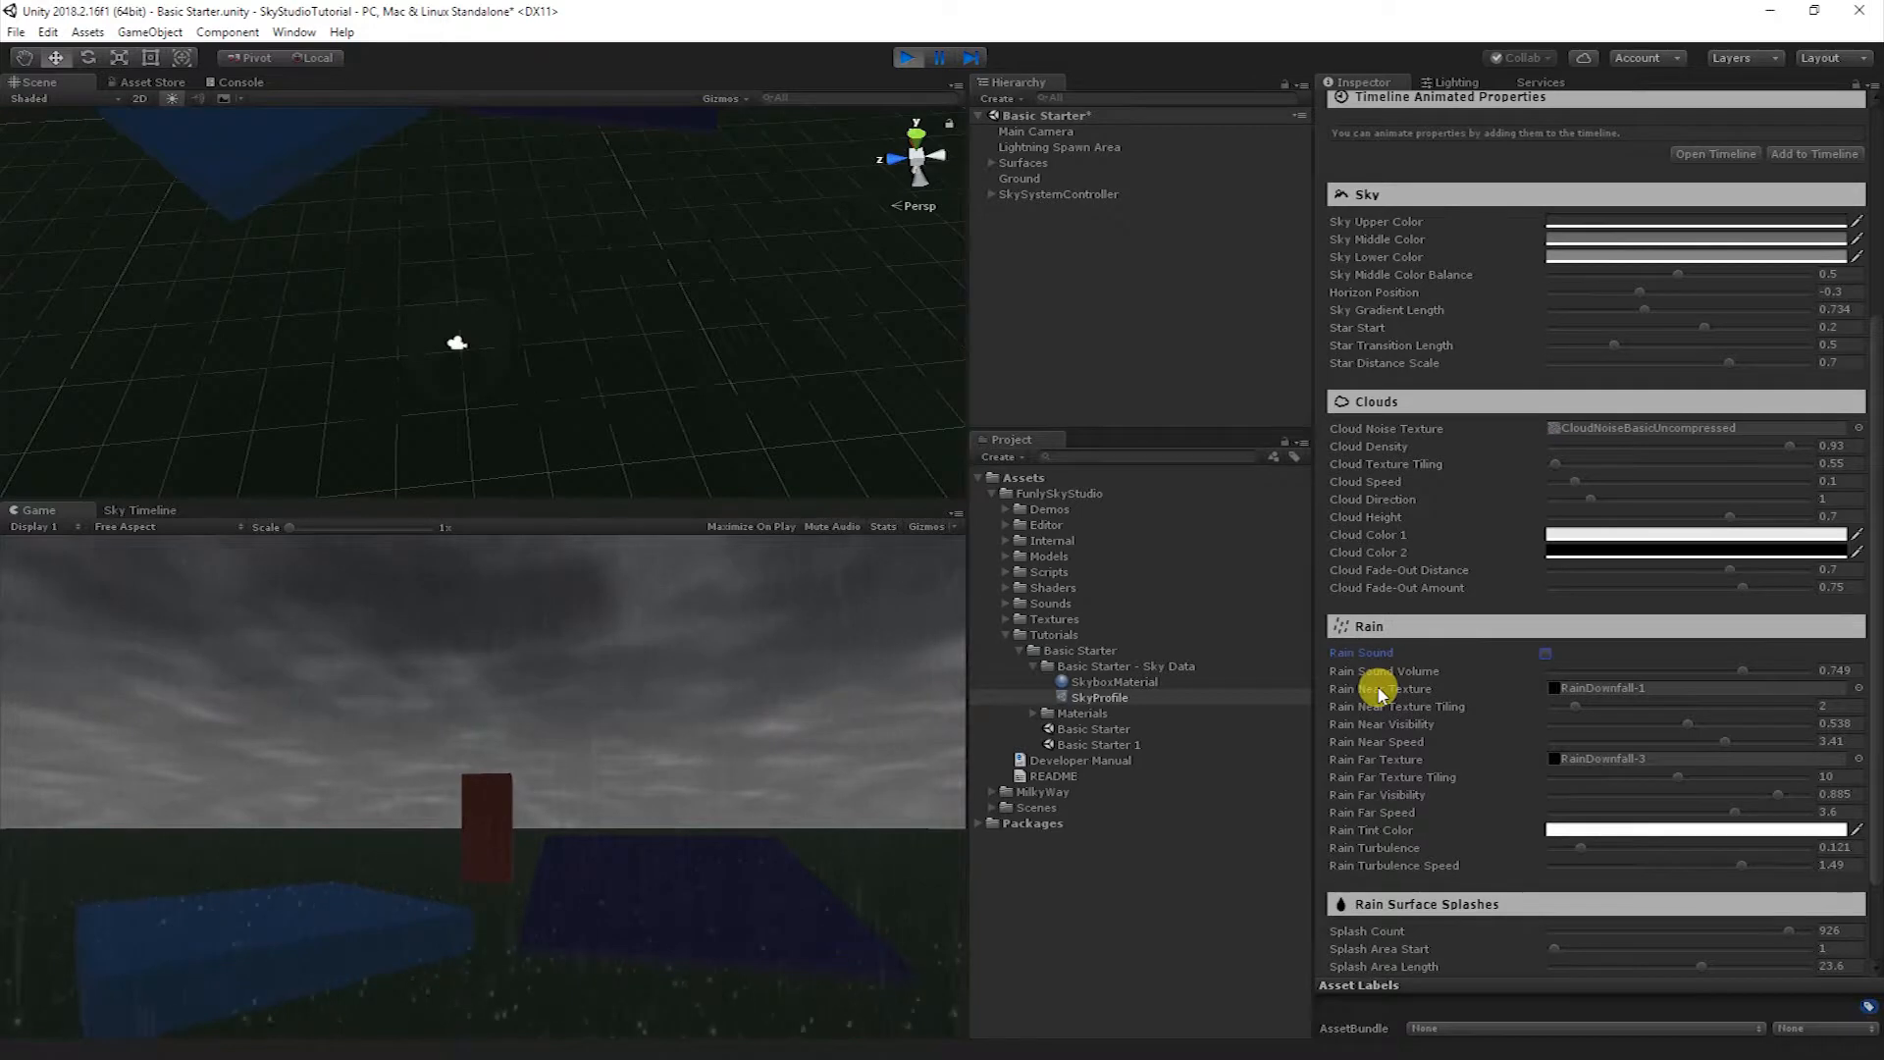
- Inspect the audio source of the RainDownfall object under the SkySystemController's Weather and Rain objects
click(992, 194)
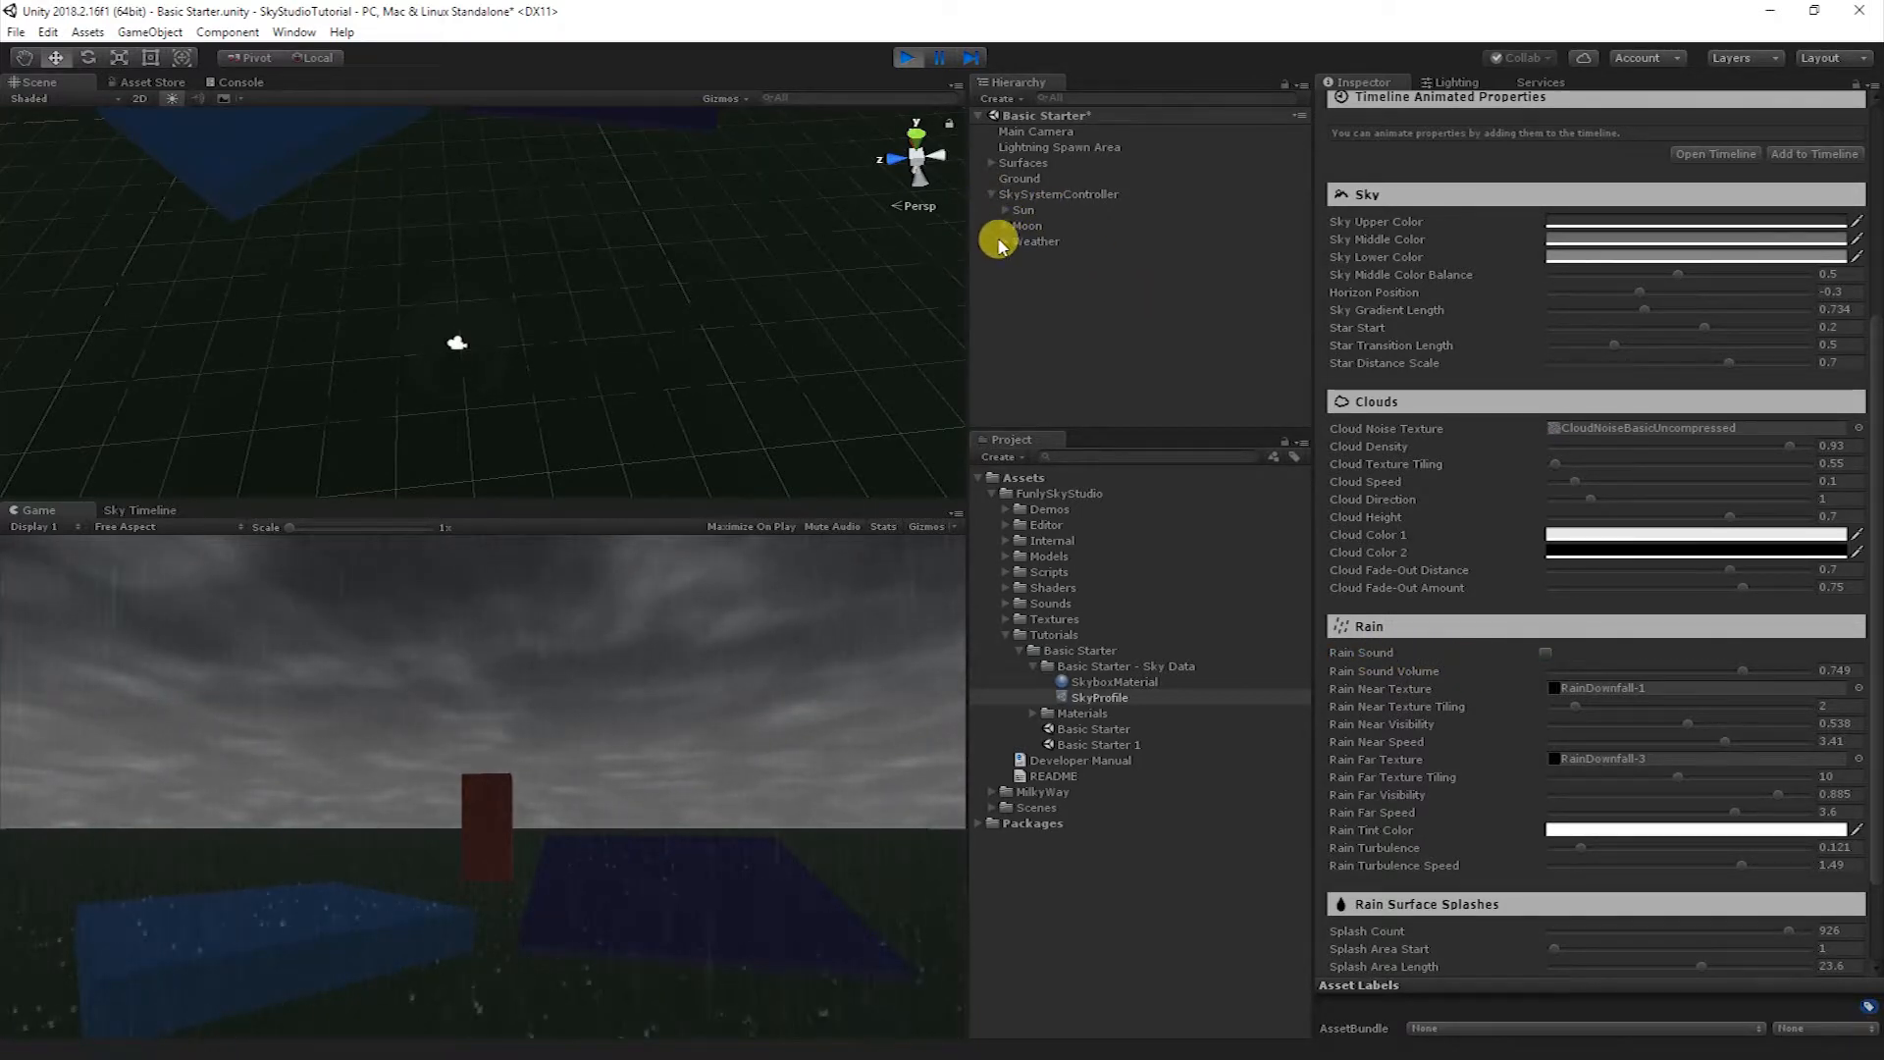
click(1004, 242)
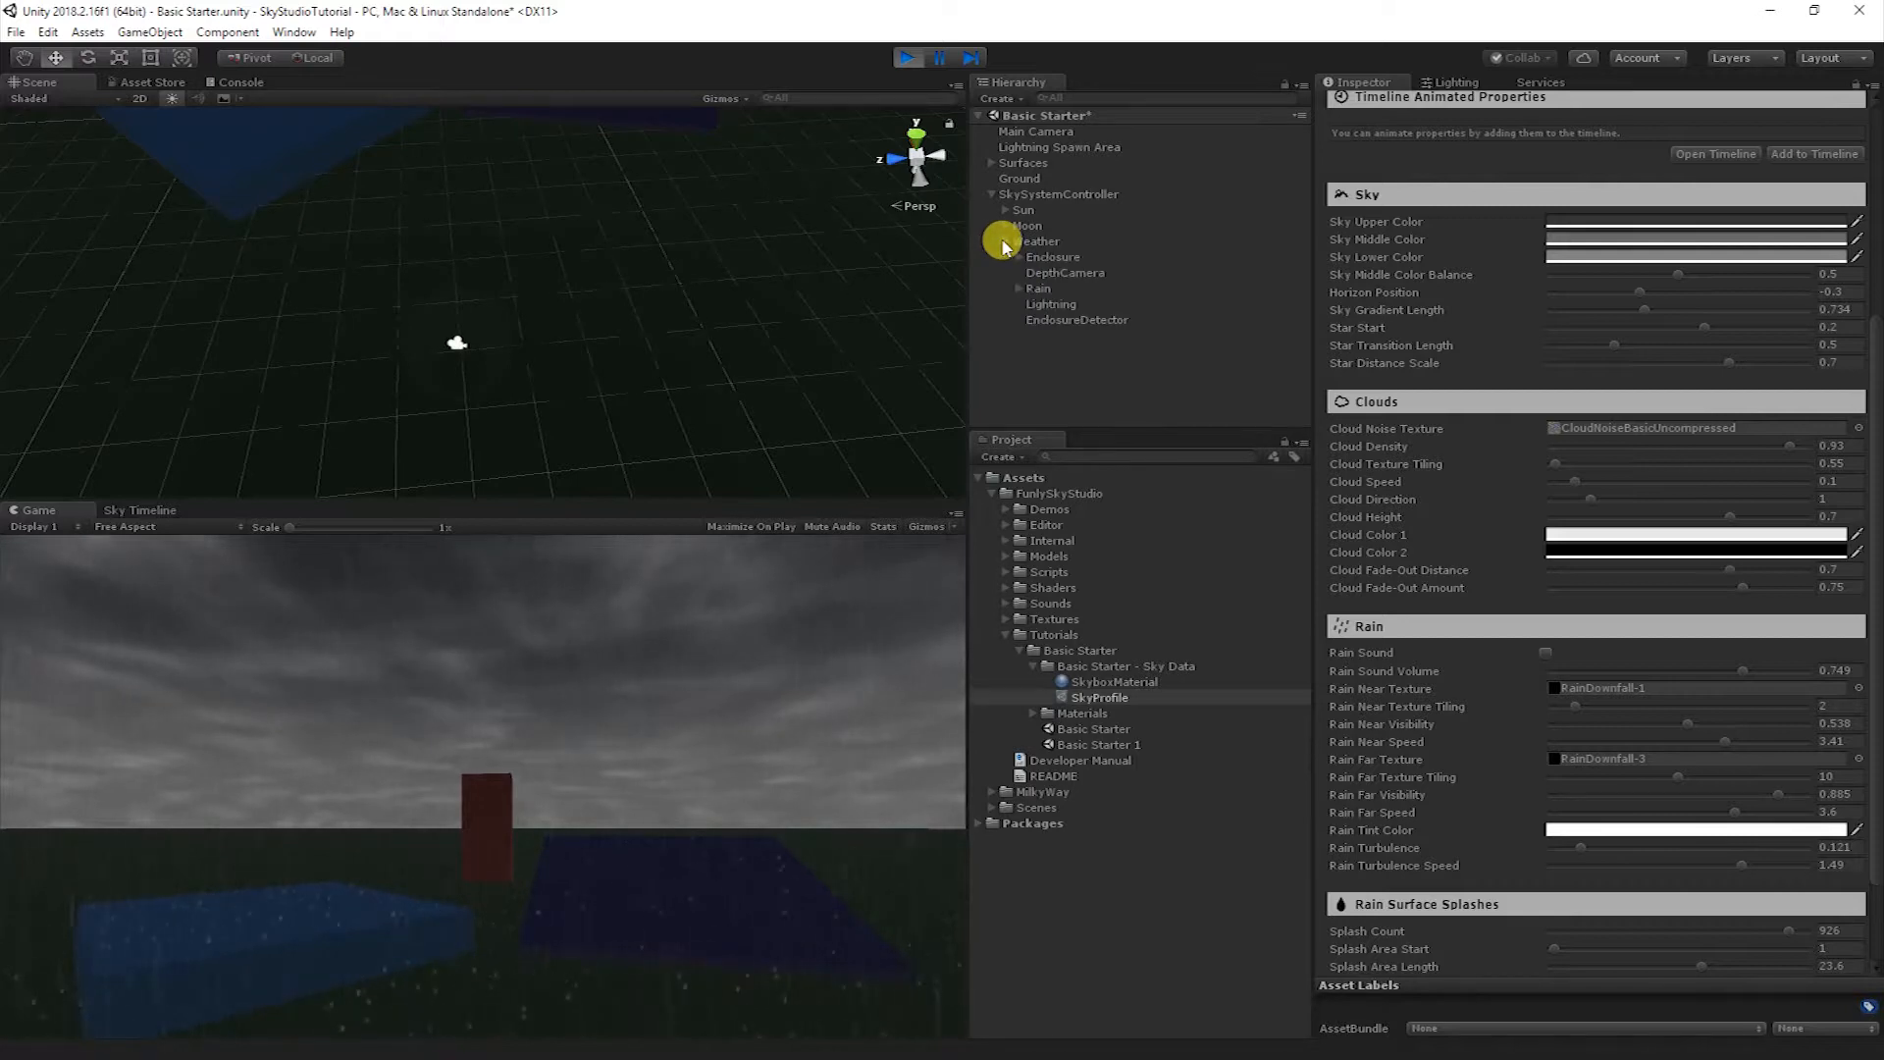
click(1030, 289)
click(1017, 288)
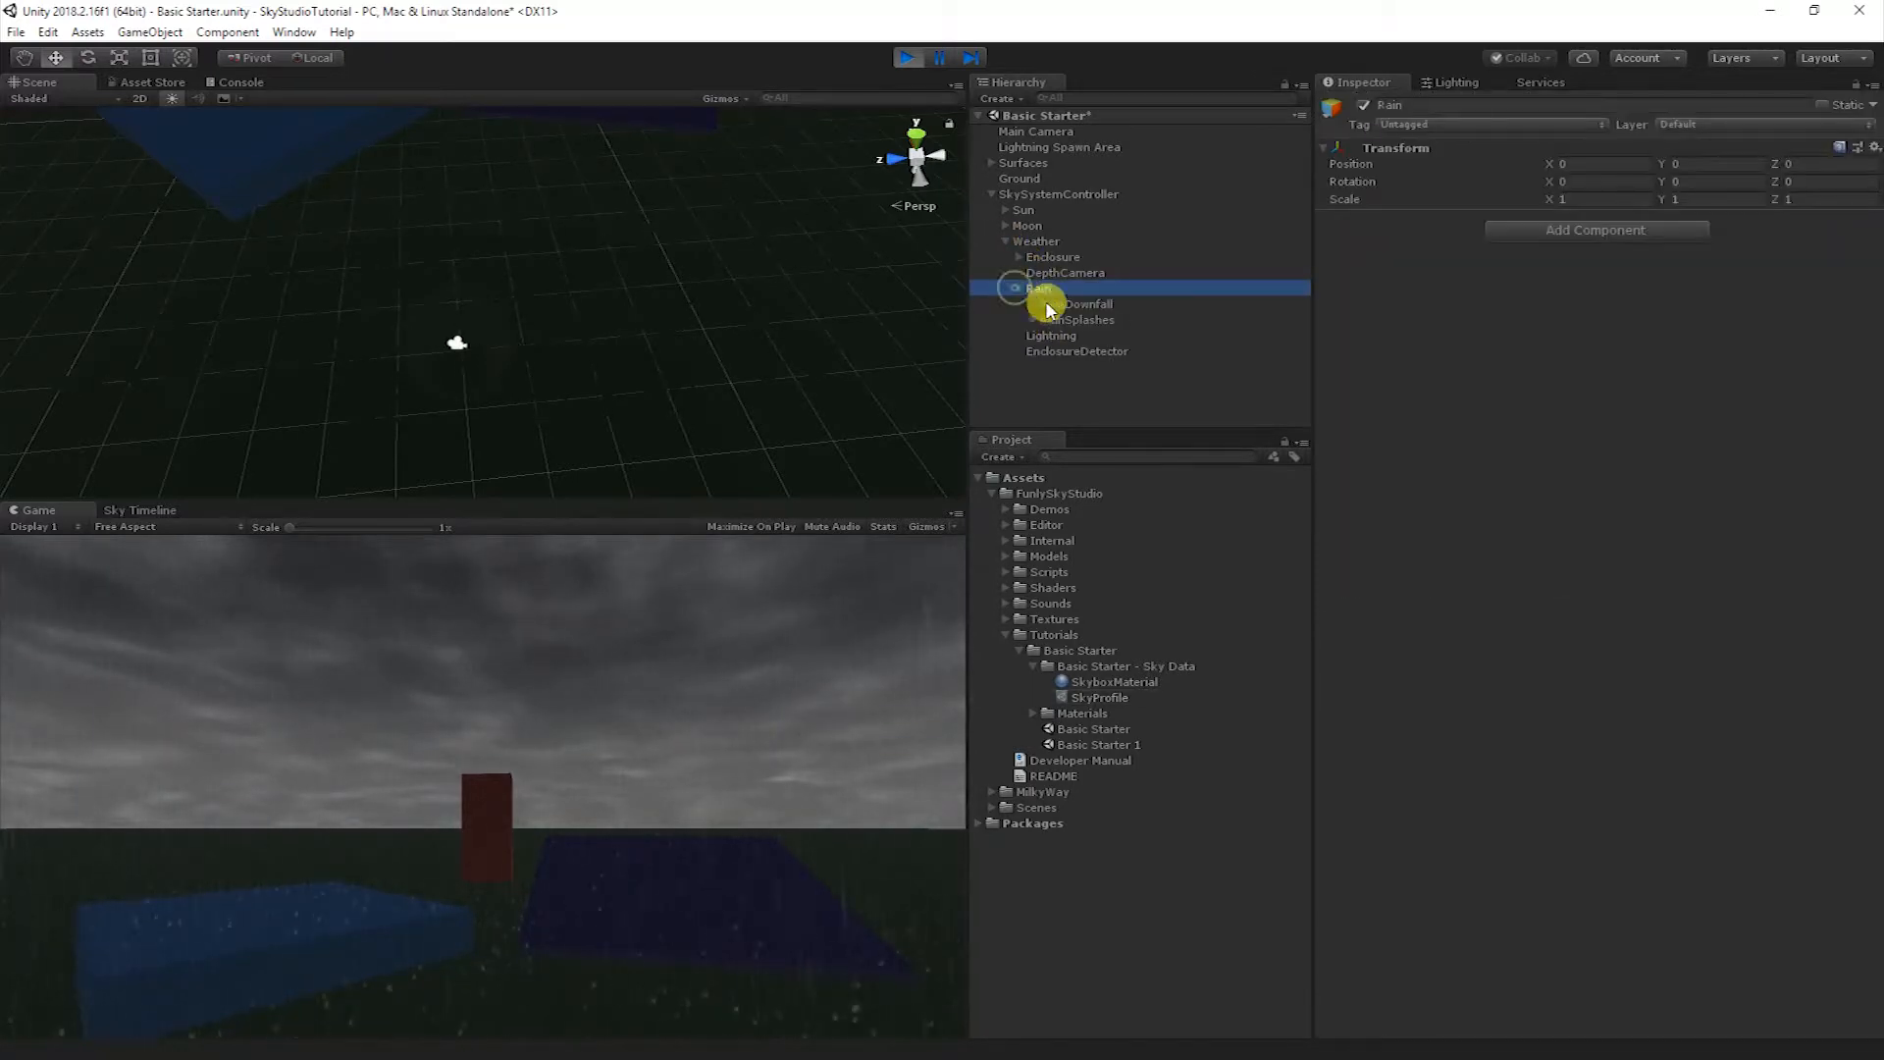
click(1104, 306)
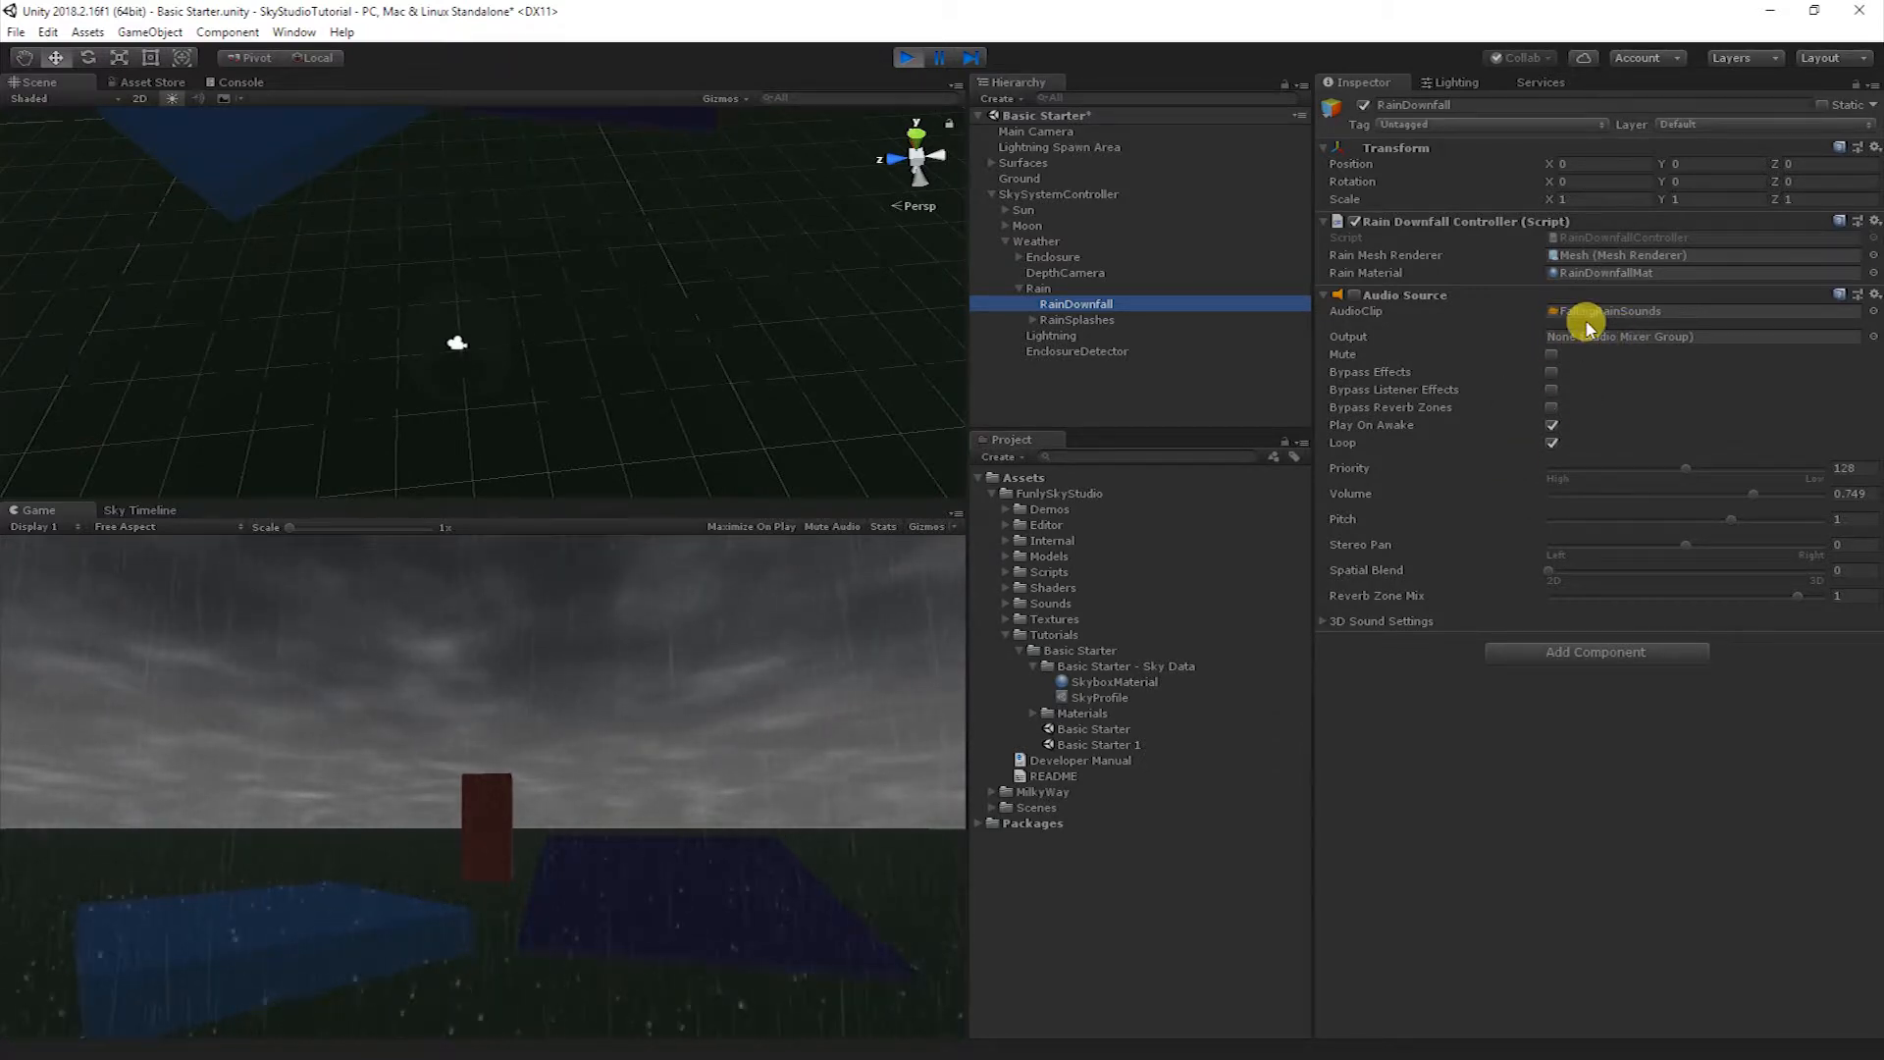
- Open the sky profile assigned to the SkySystemController and set Rain Far Visibility to 0
click(1043, 195)
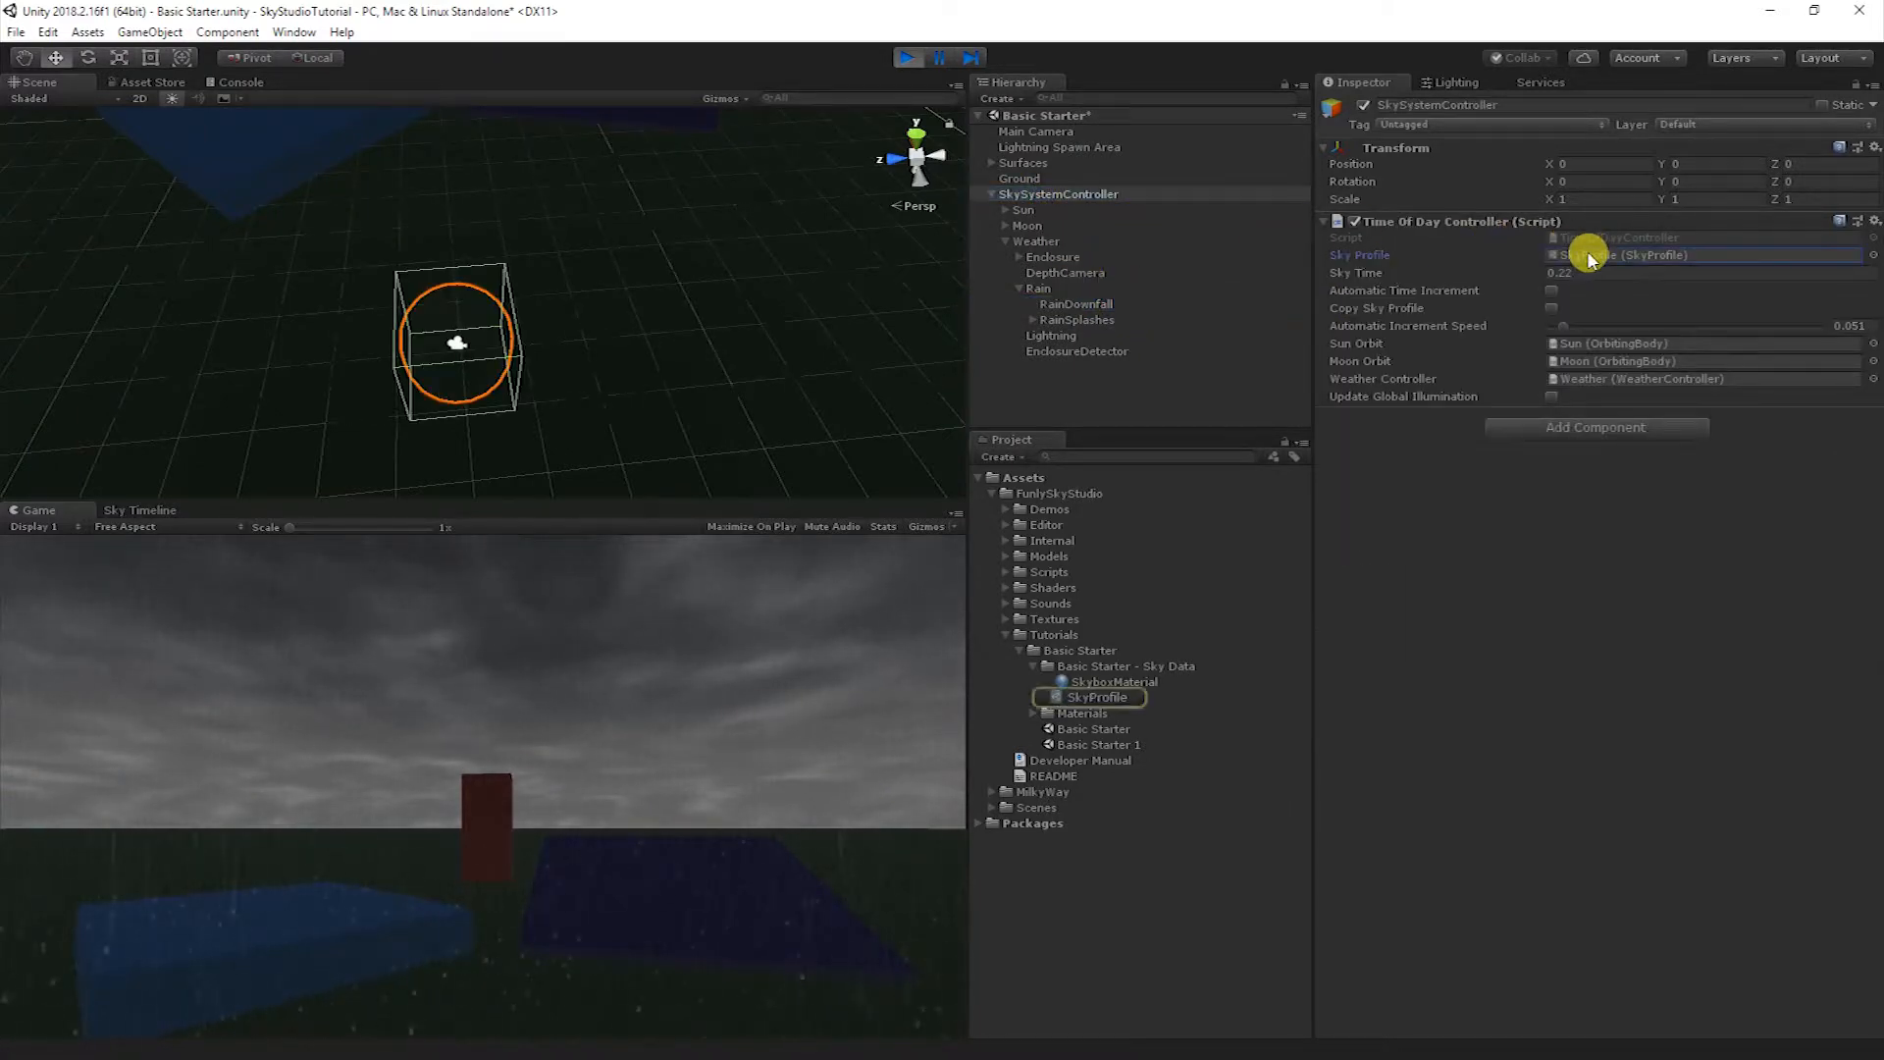
double_click(1589, 254)
scroll(1487, 814, down, 10)
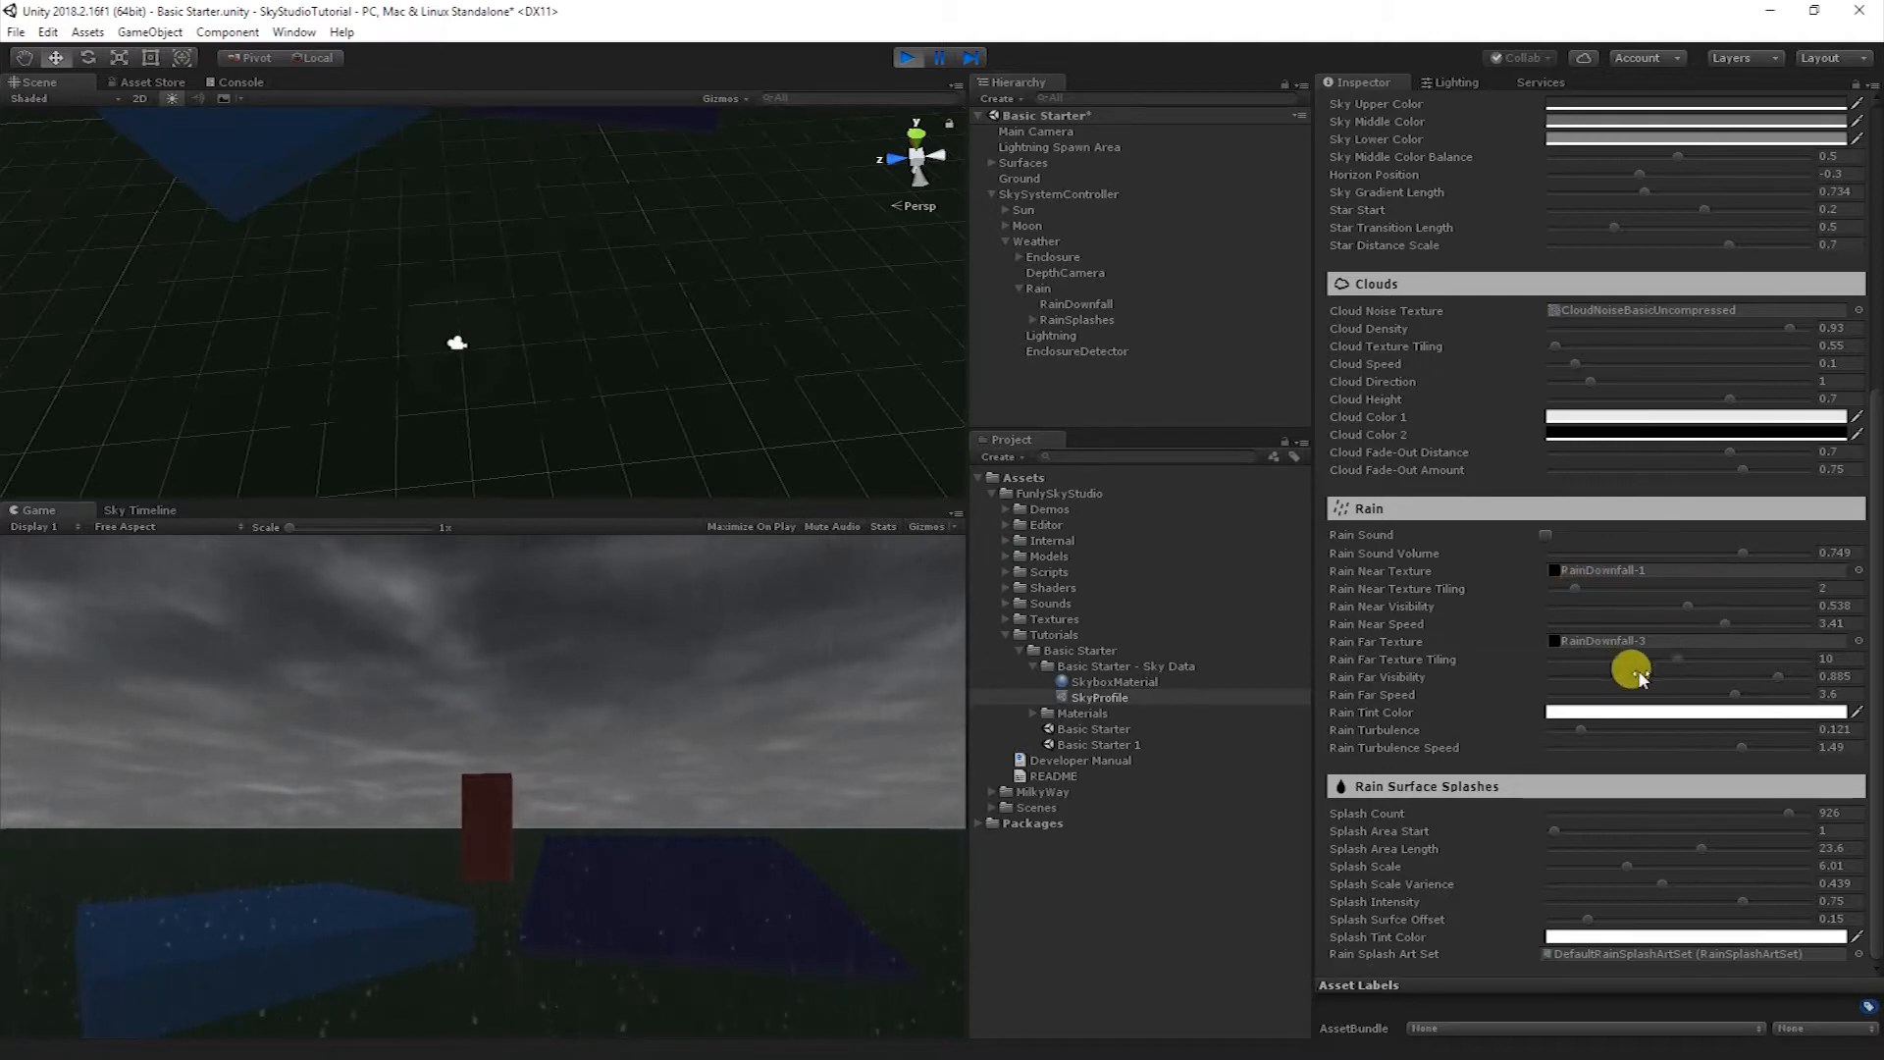
drag(1774, 675, 1507, 681)
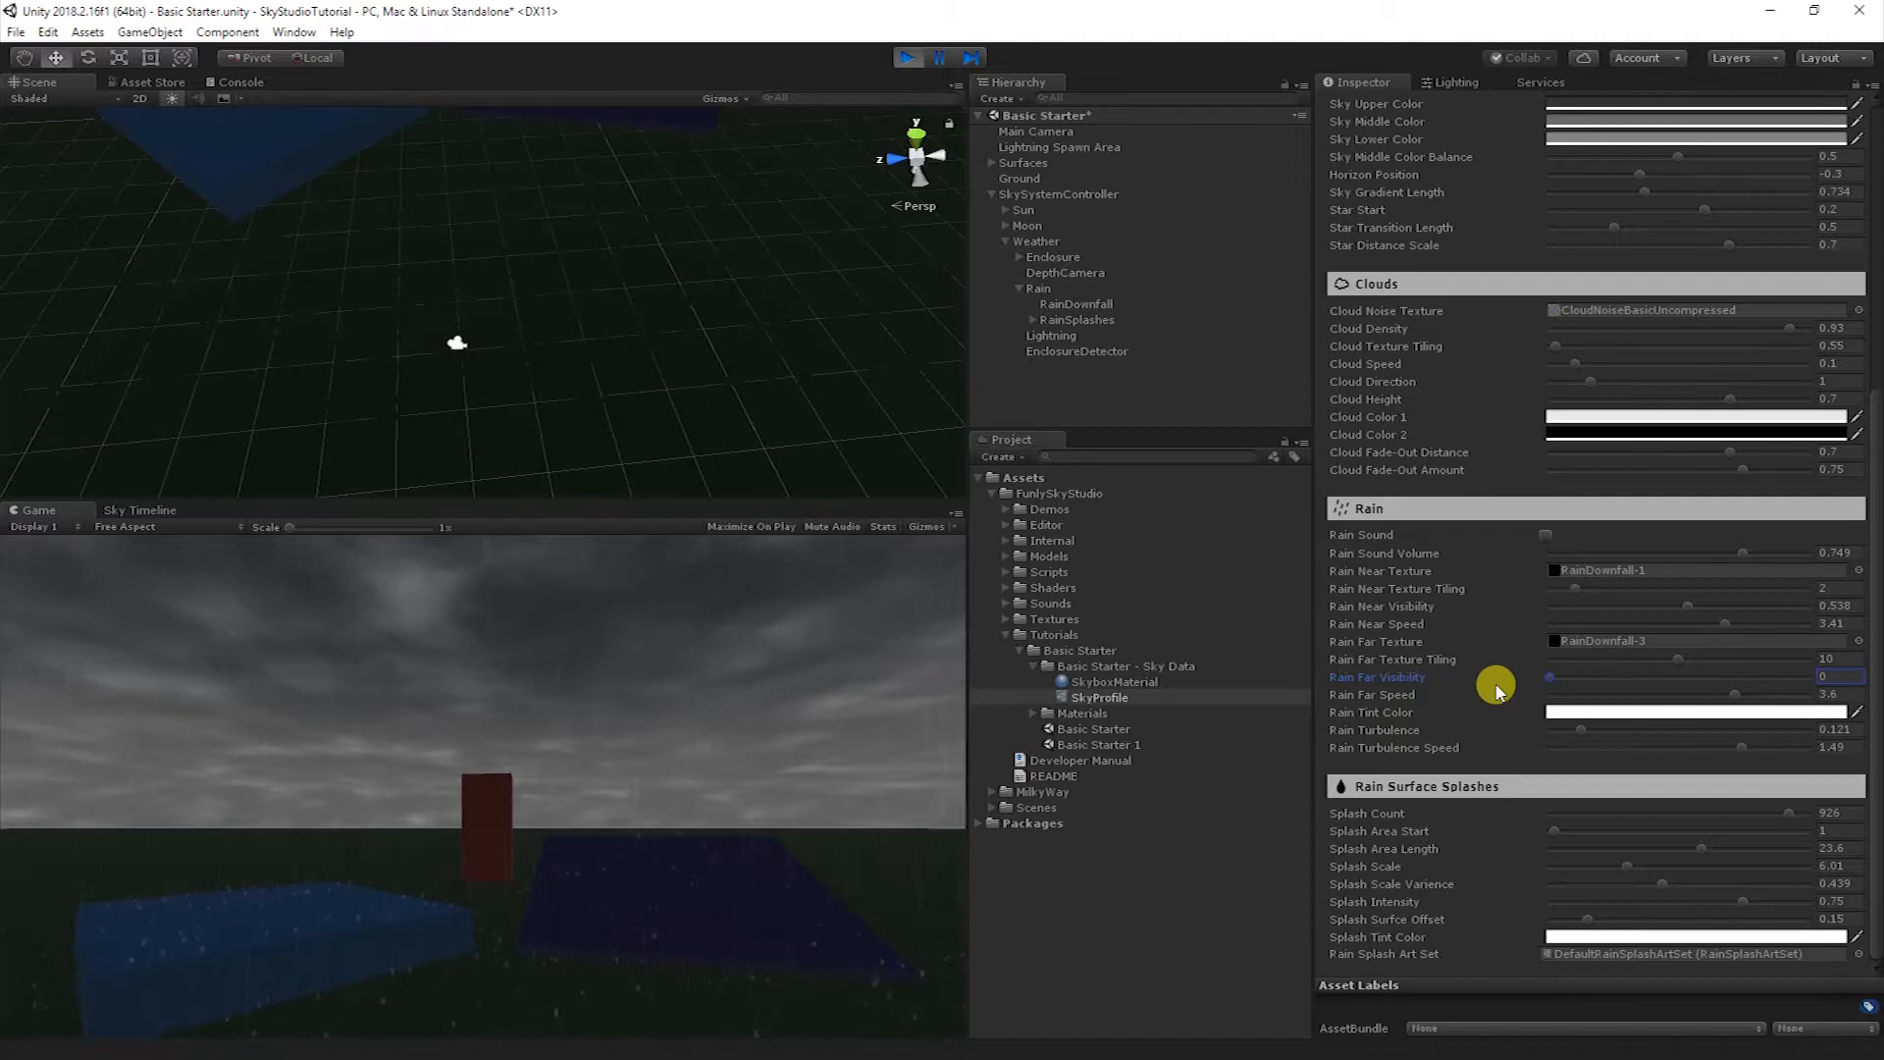
- Tune the near rain layer to a texture tiling of 1.85, a visibility of 0.551 and a speed of 1.5
mouse_move(1582, 592)
mouse_down()
mouse_move(1560, 596)
mouse_move(1615, 603)
mouse_move(1573, 614)
mouse_up()
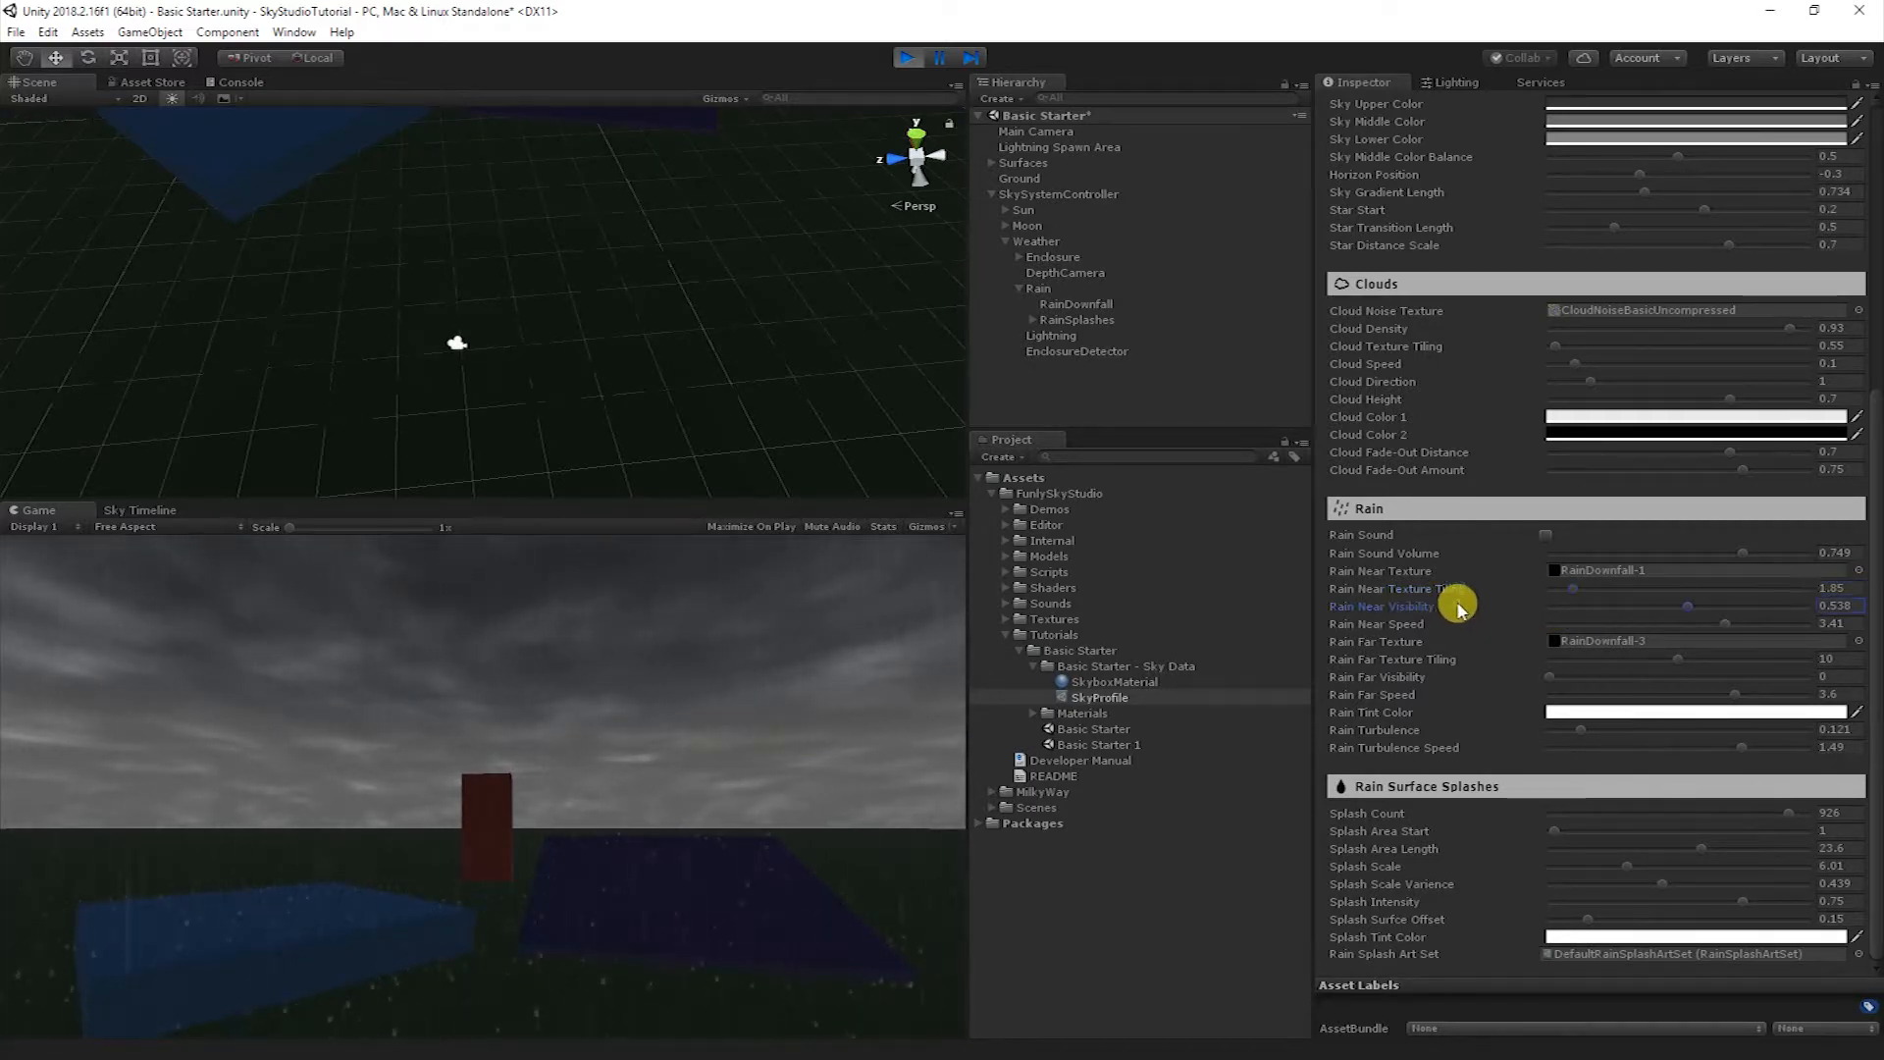
click(1685, 608)
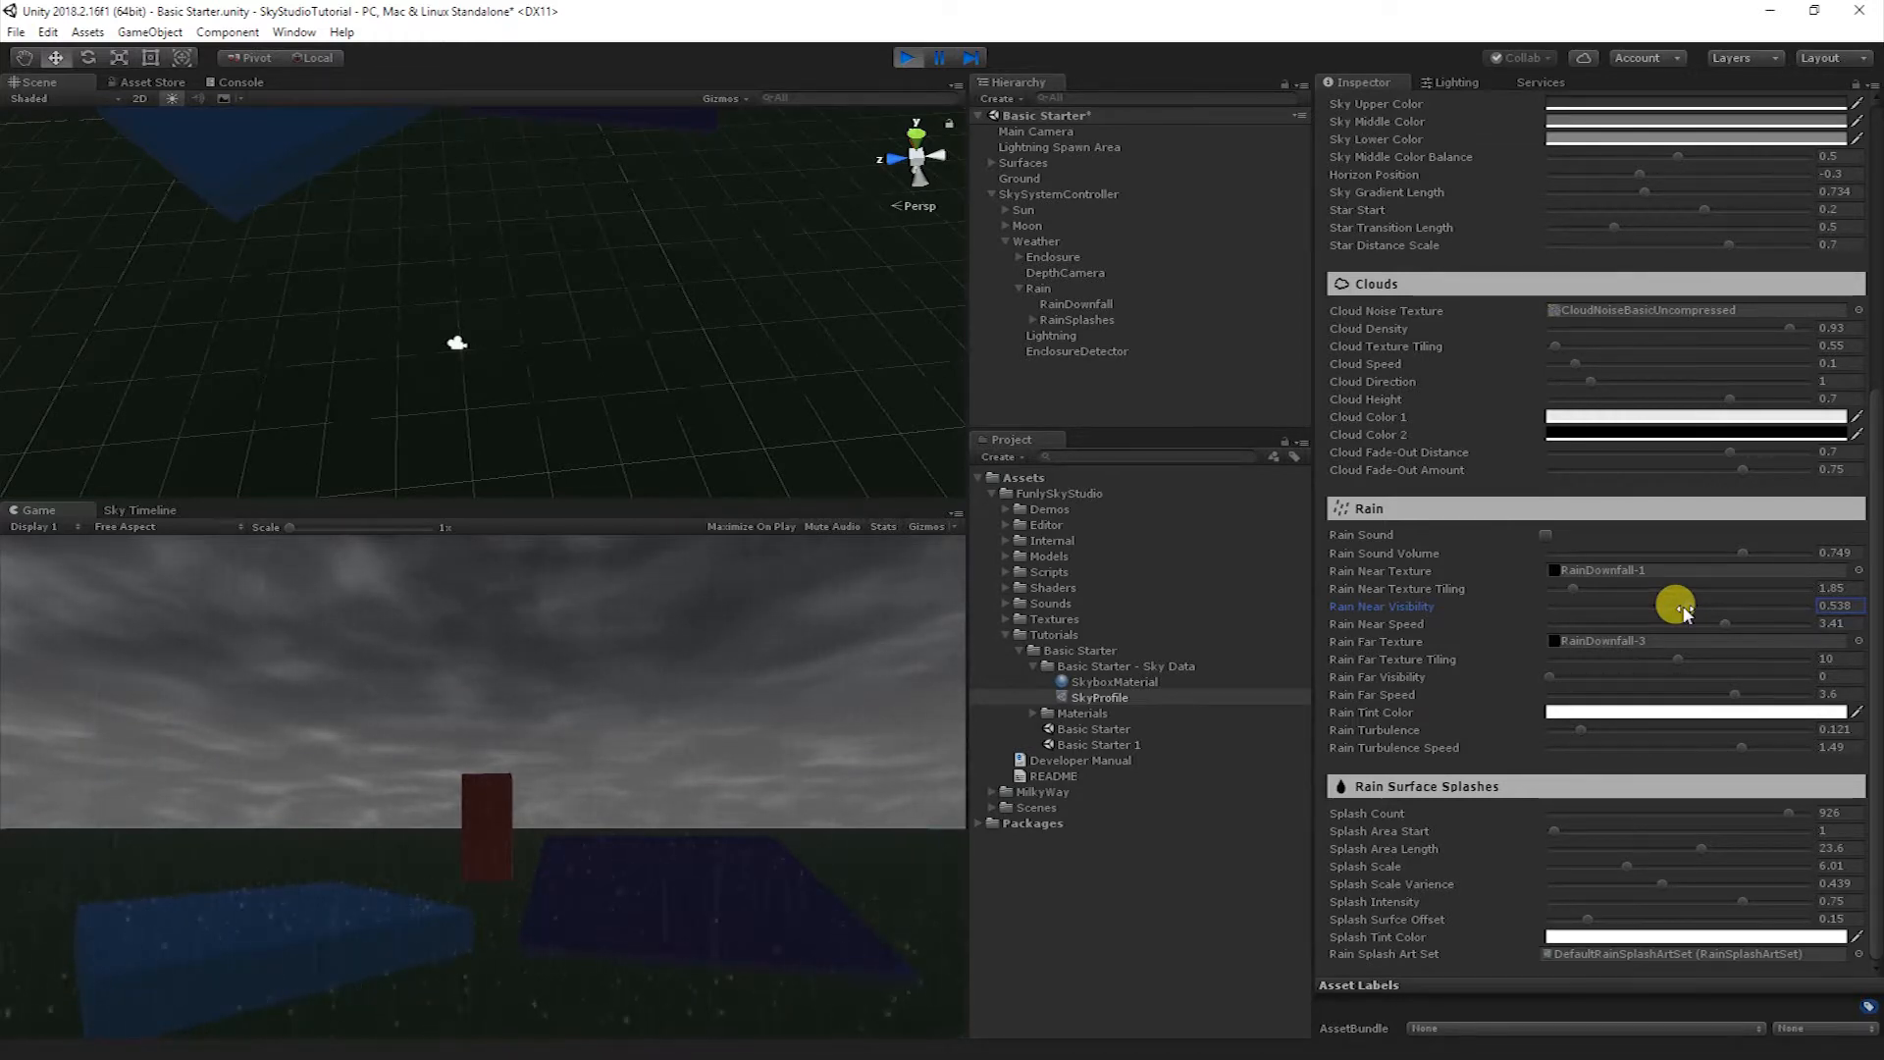
mouse_move(1685, 609)
mouse_down()
mouse_move(1531, 614)
mouse_move(1815, 623)
mouse_move(1735, 628)
mouse_move(1640, 602)
mouse_move(1615, 568)
mouse_move(1701, 624)
mouse_up()
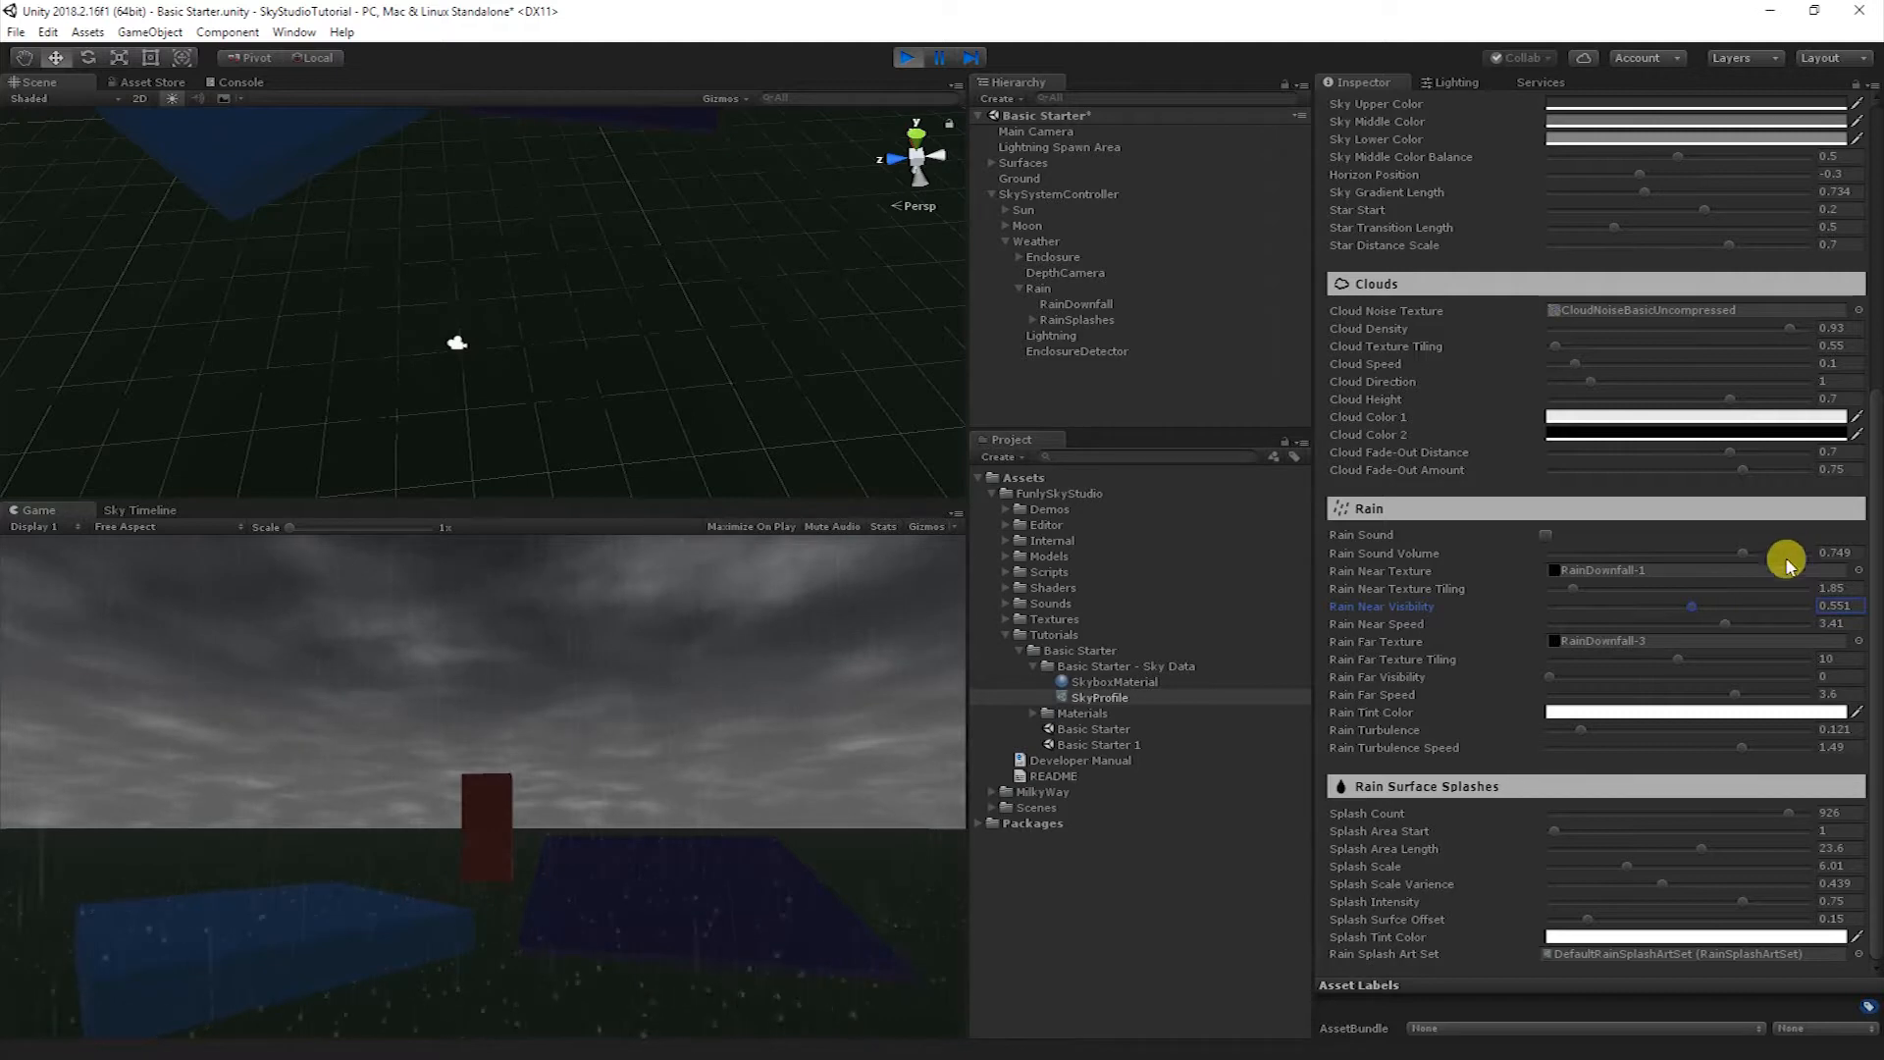
click(1388, 624)
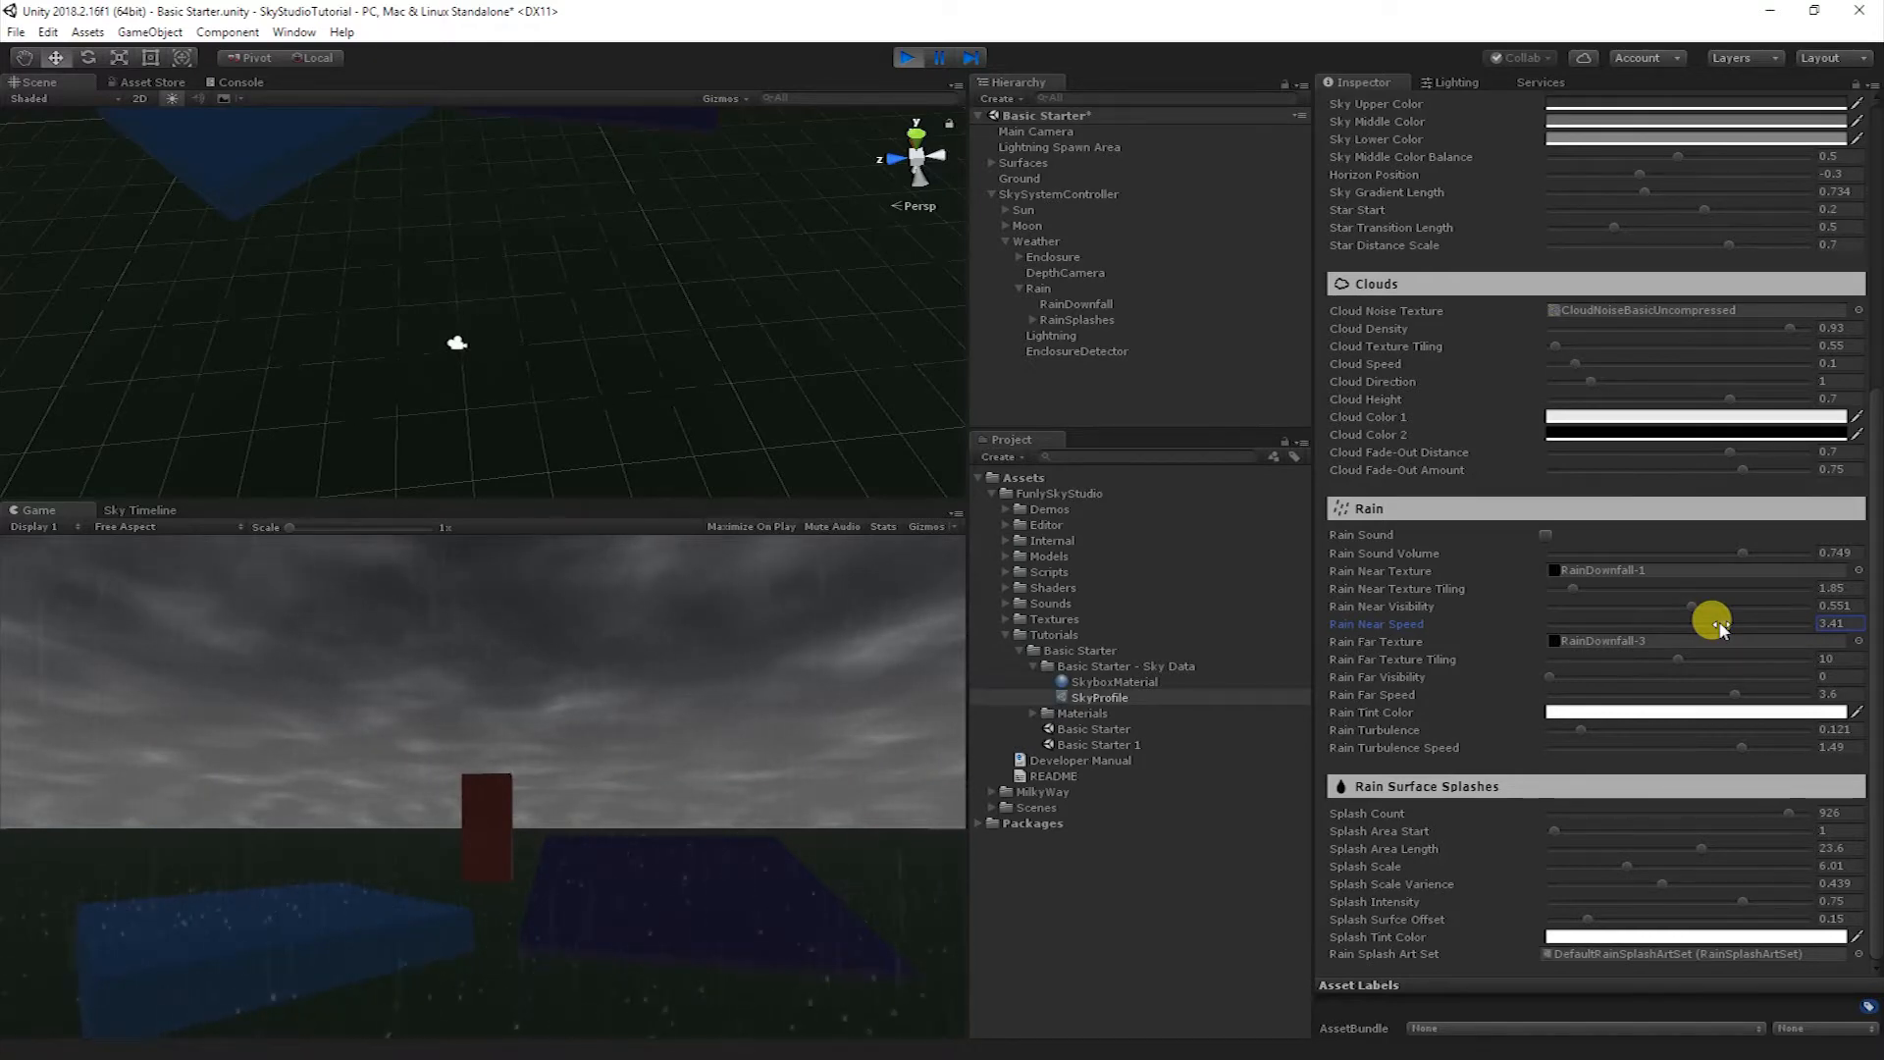
drag(1718, 623, 1635, 625)
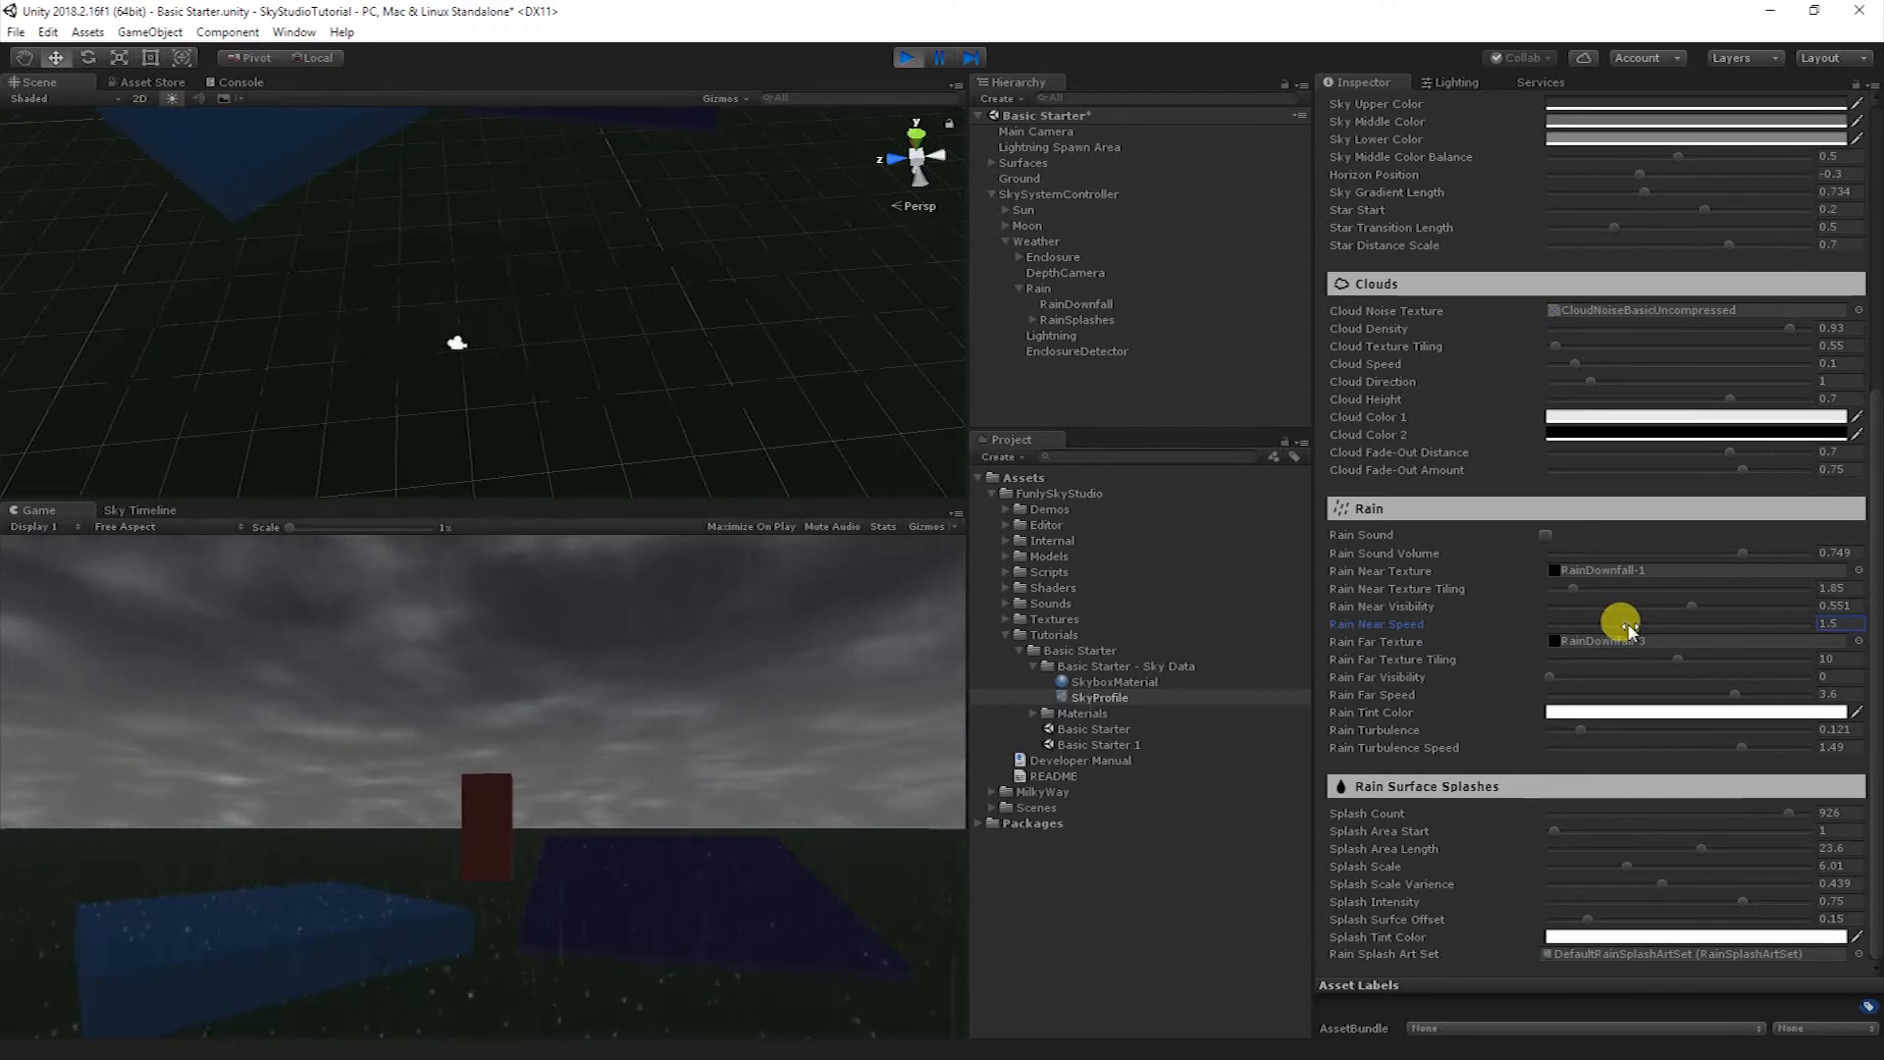
- Set Rain Far Visibility to 0.73 while the near rain is hidden, and raise Rain Near Visibility to 1
click(1391, 646)
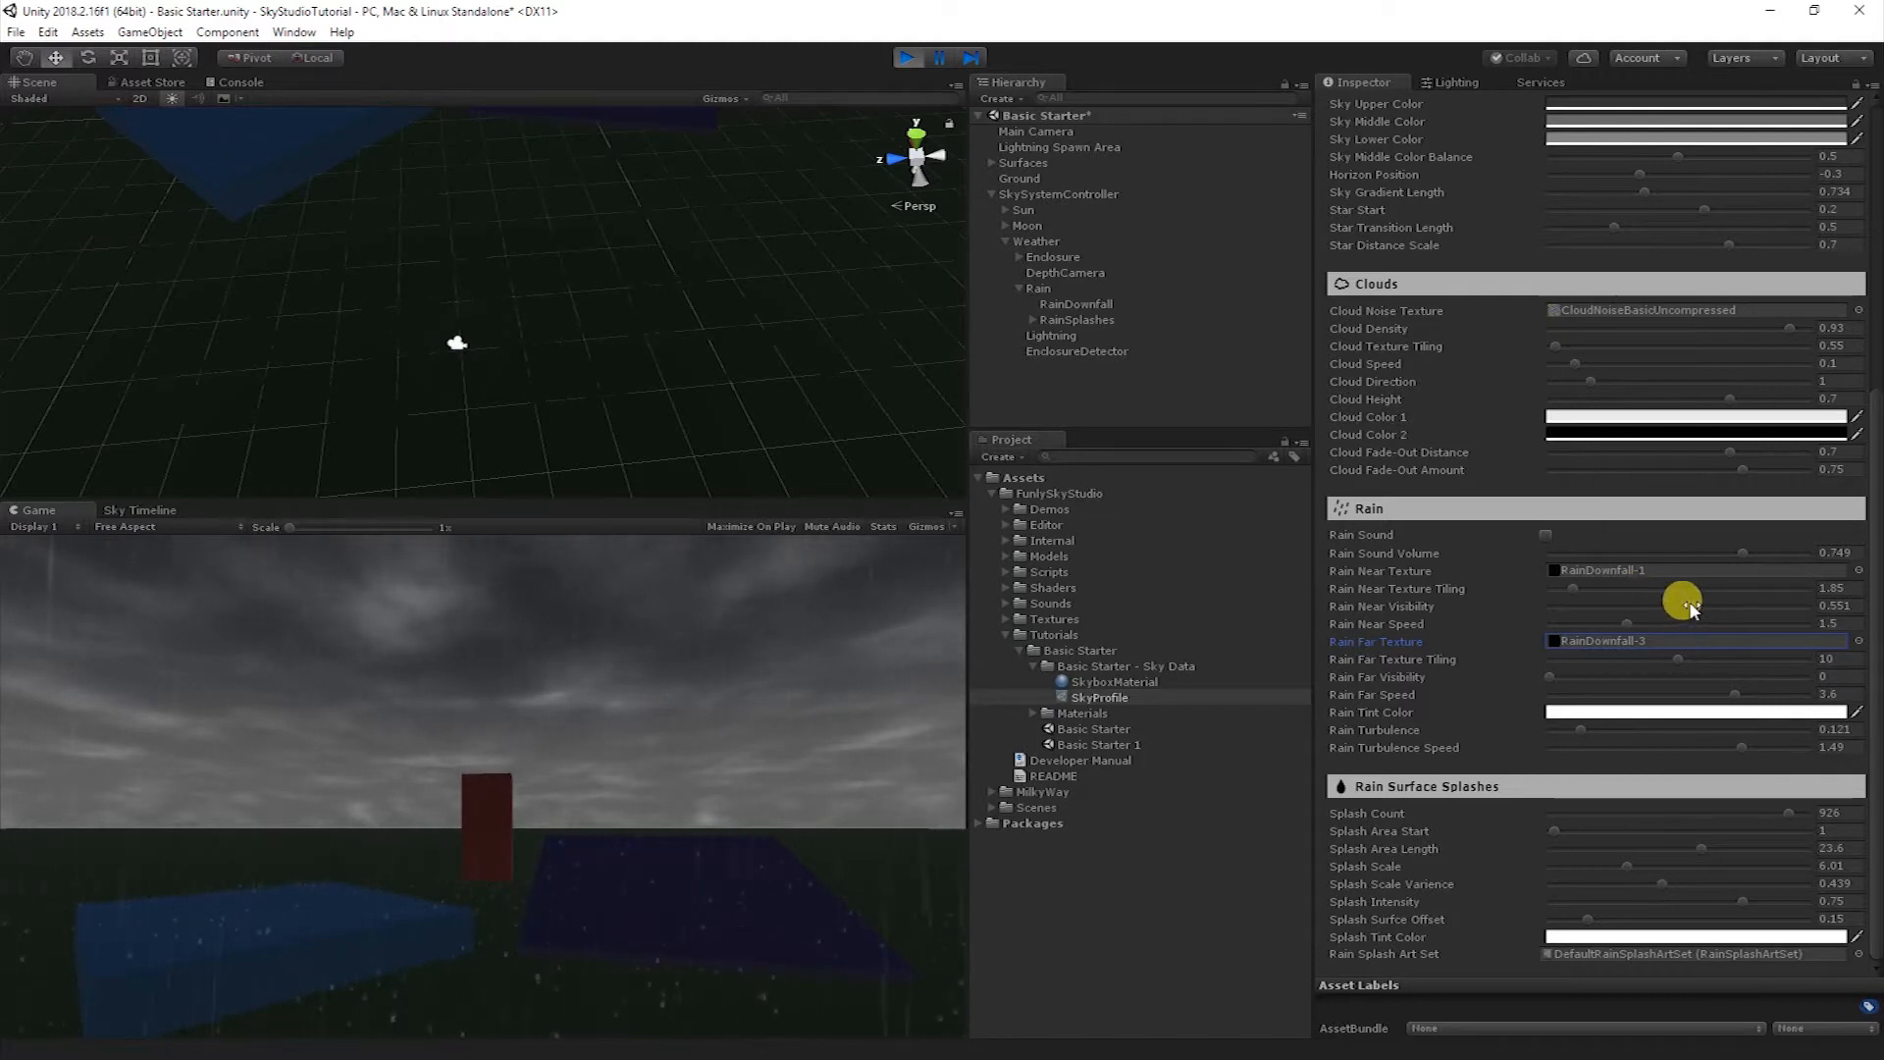
drag(1680, 605, 1505, 615)
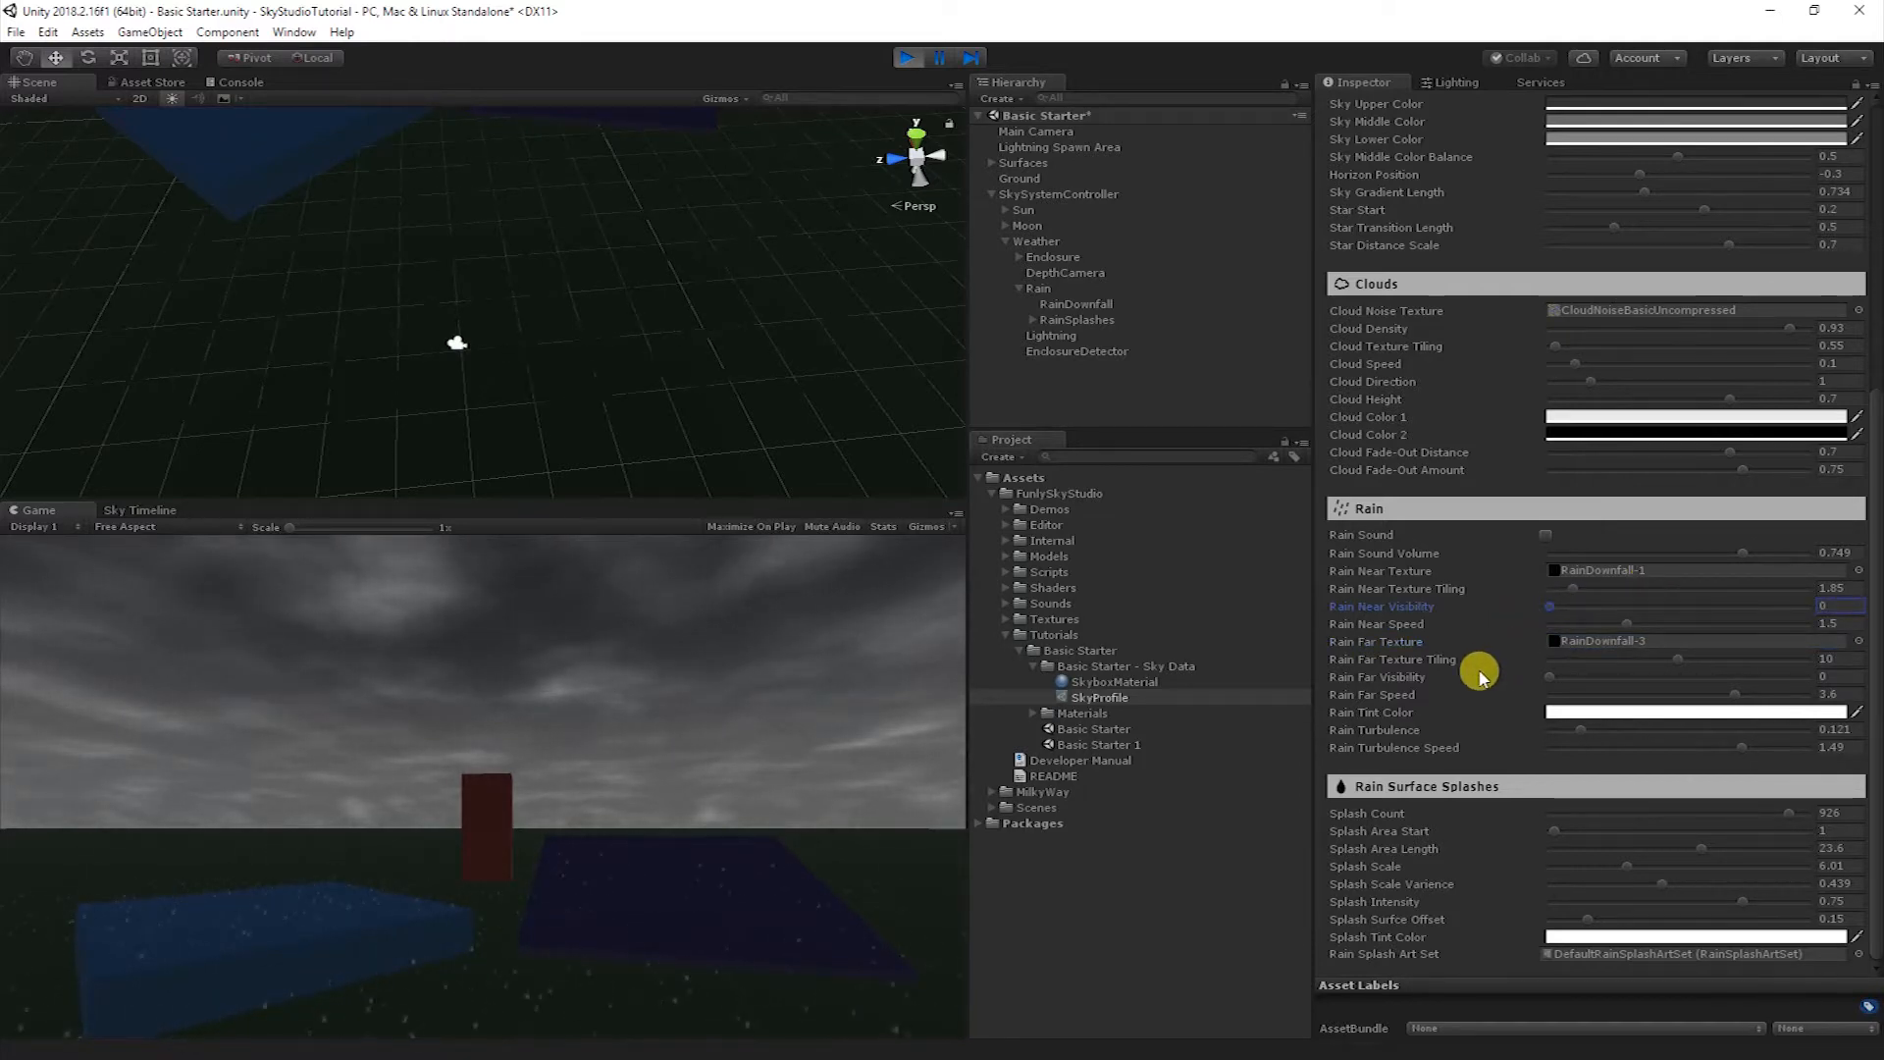
drag(1549, 679, 1731, 677)
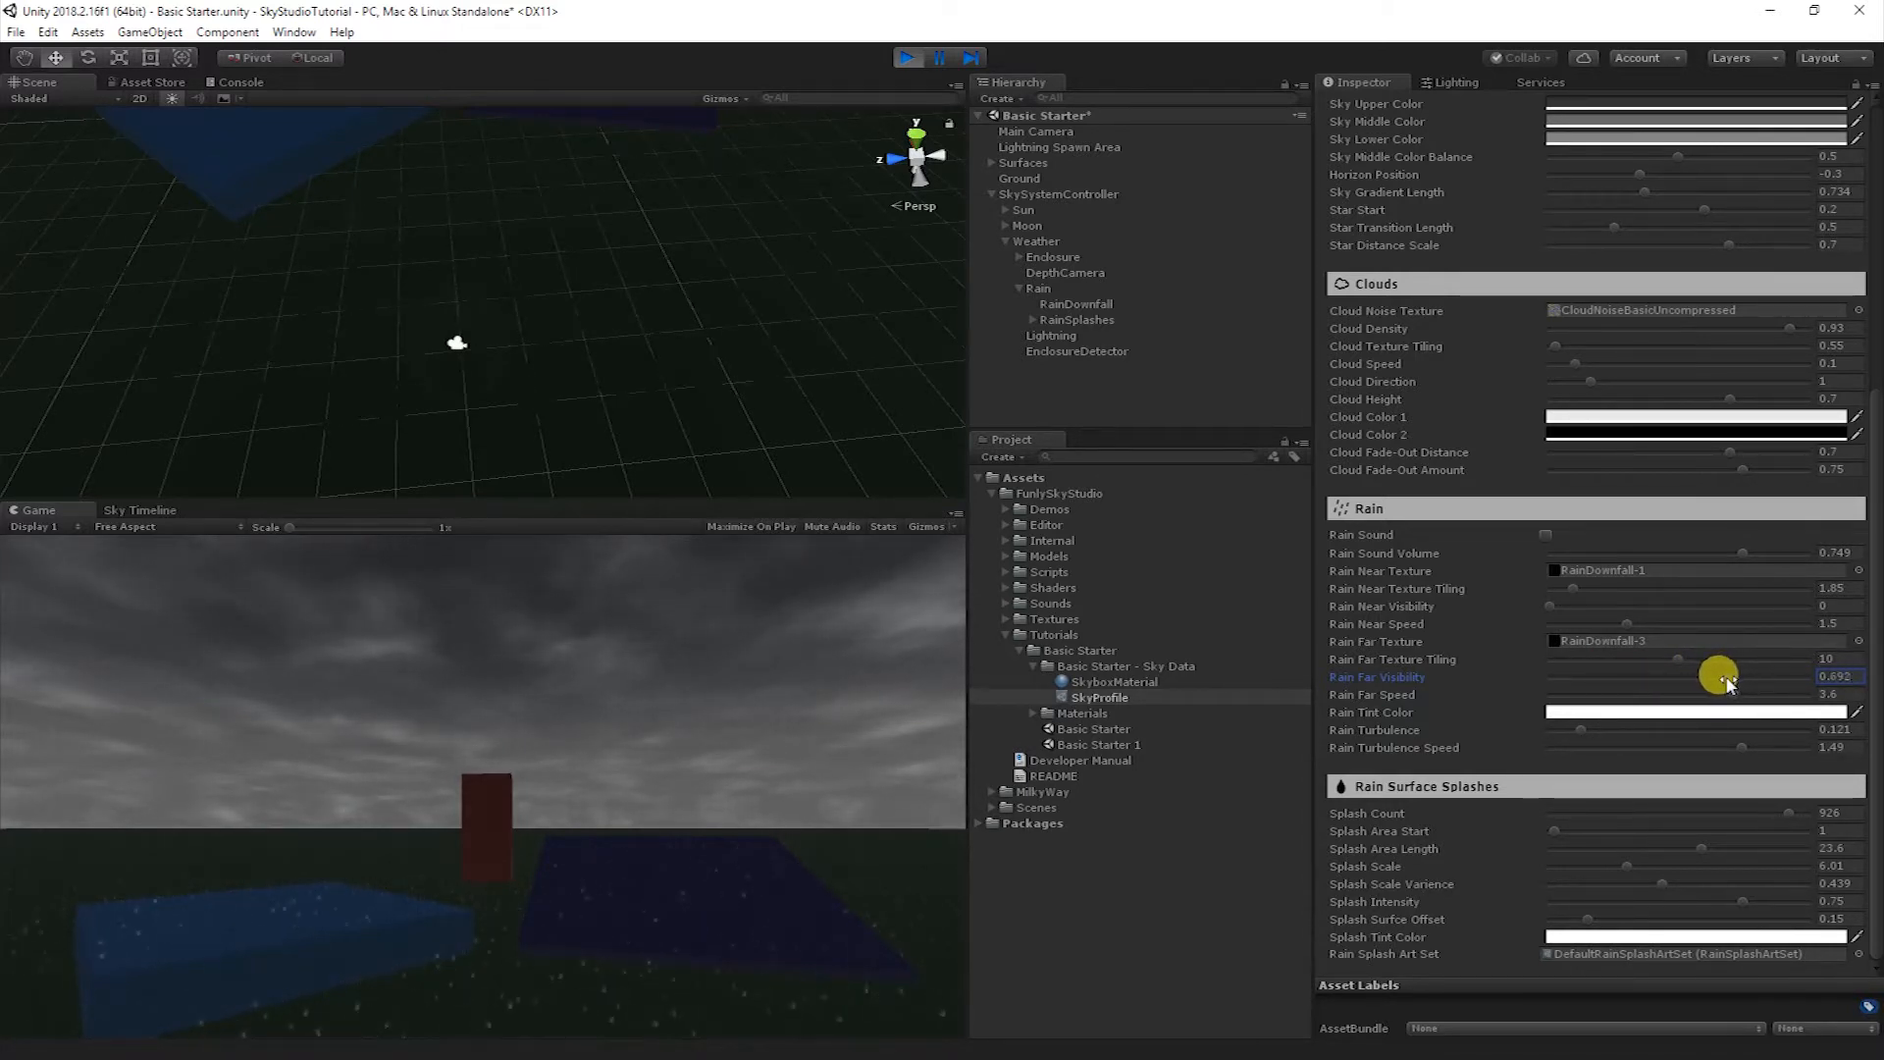
drag(1725, 677, 1738, 677)
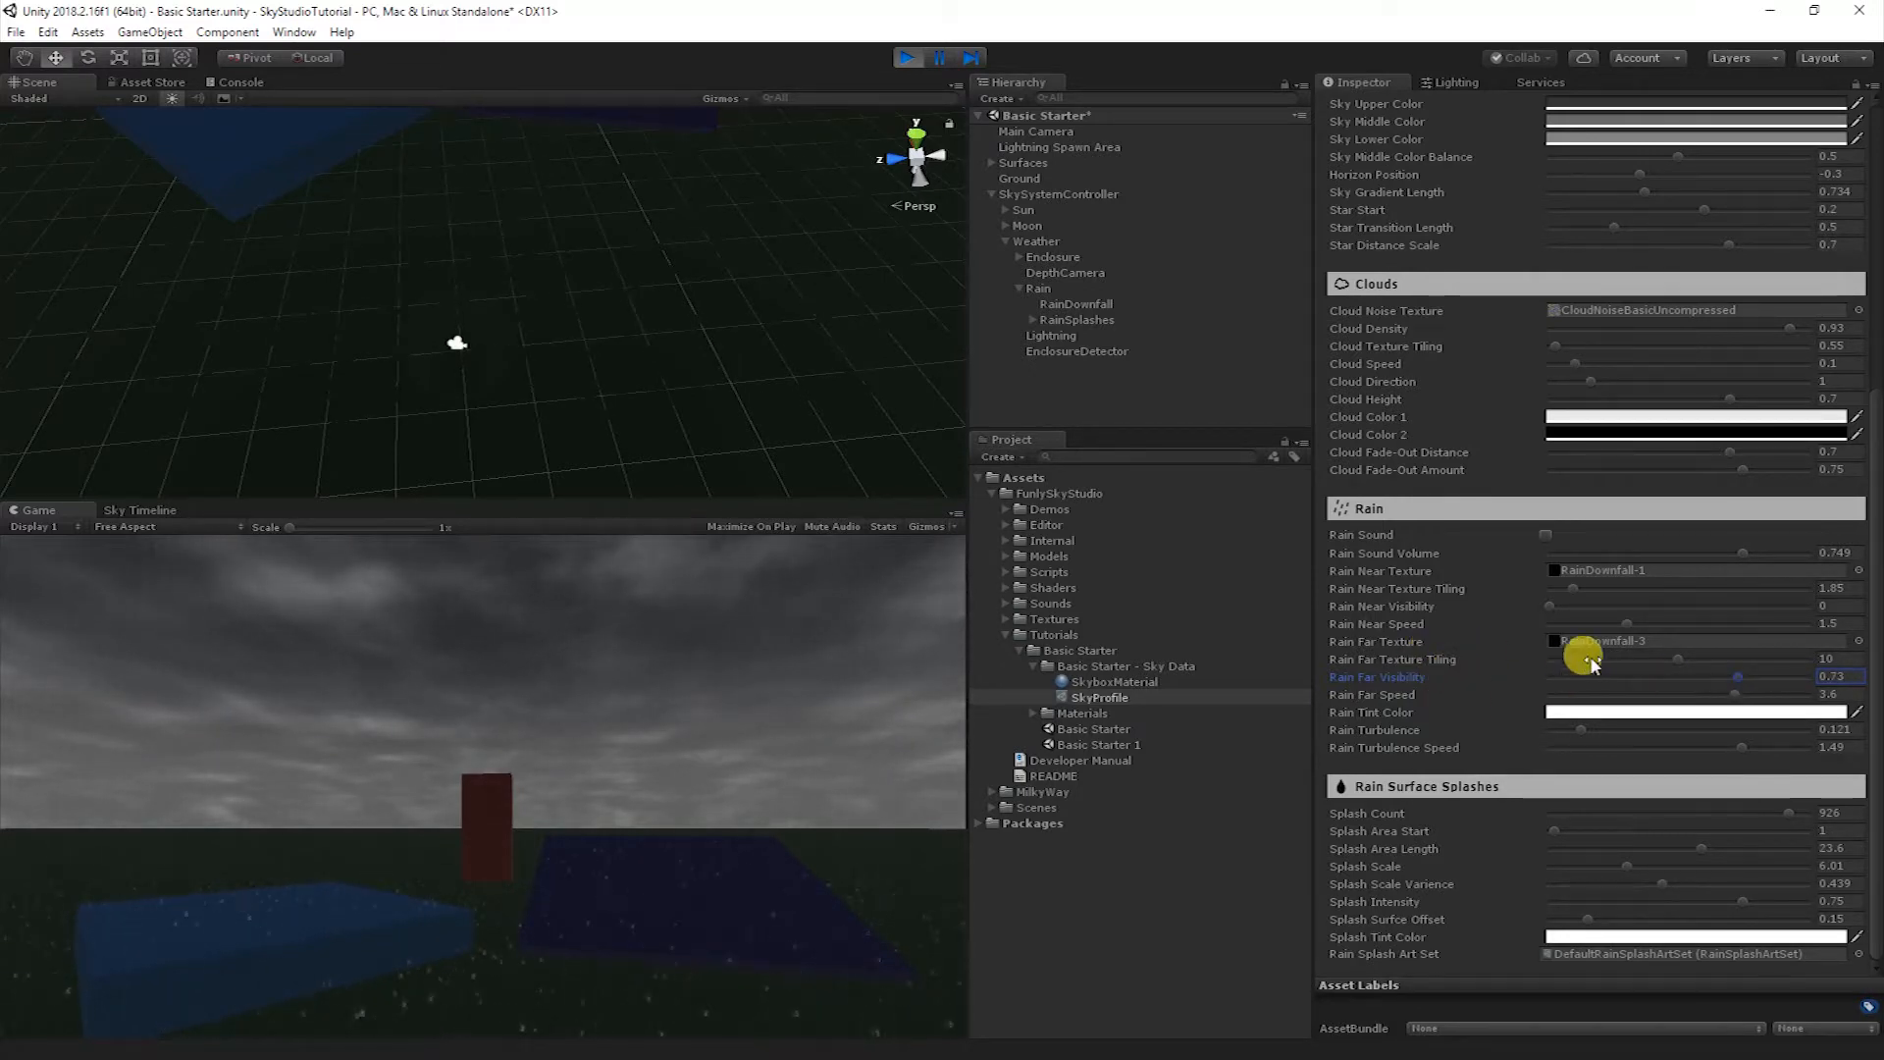
drag(1557, 610, 1655, 613)
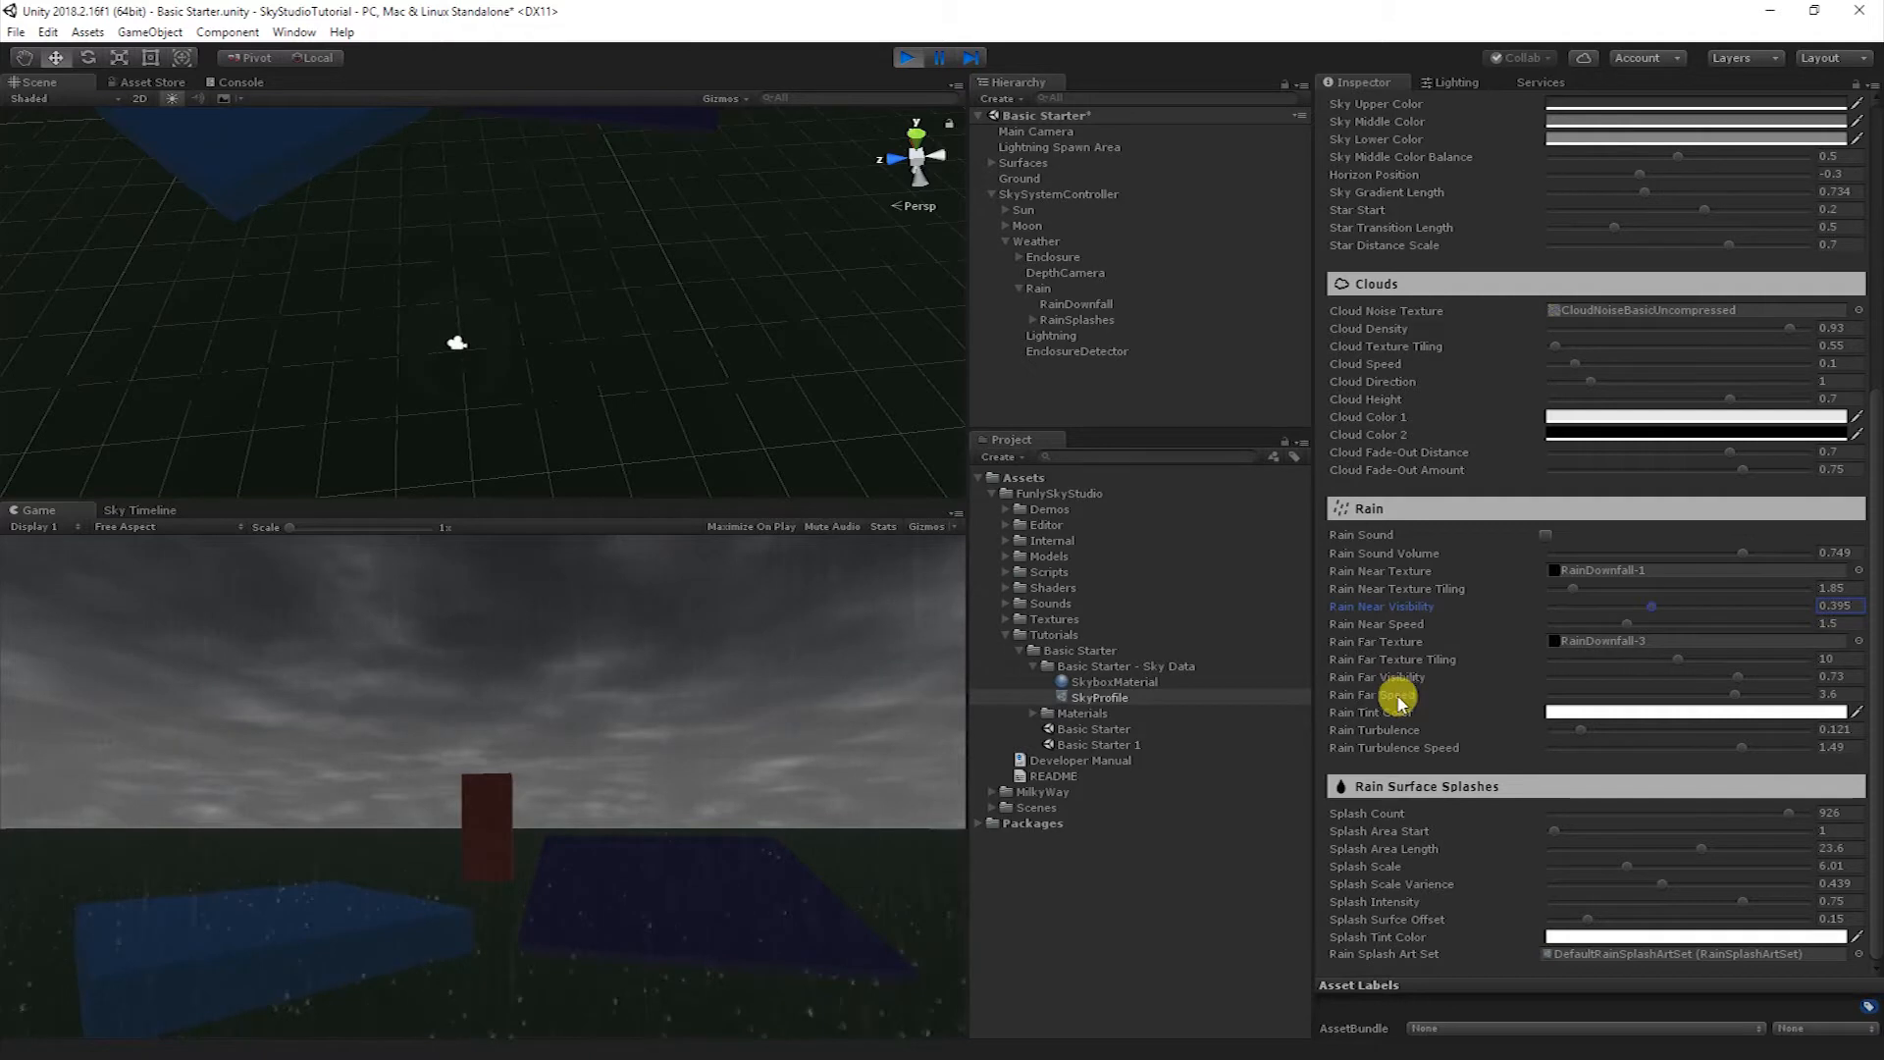
drag(1646, 606, 1822, 609)
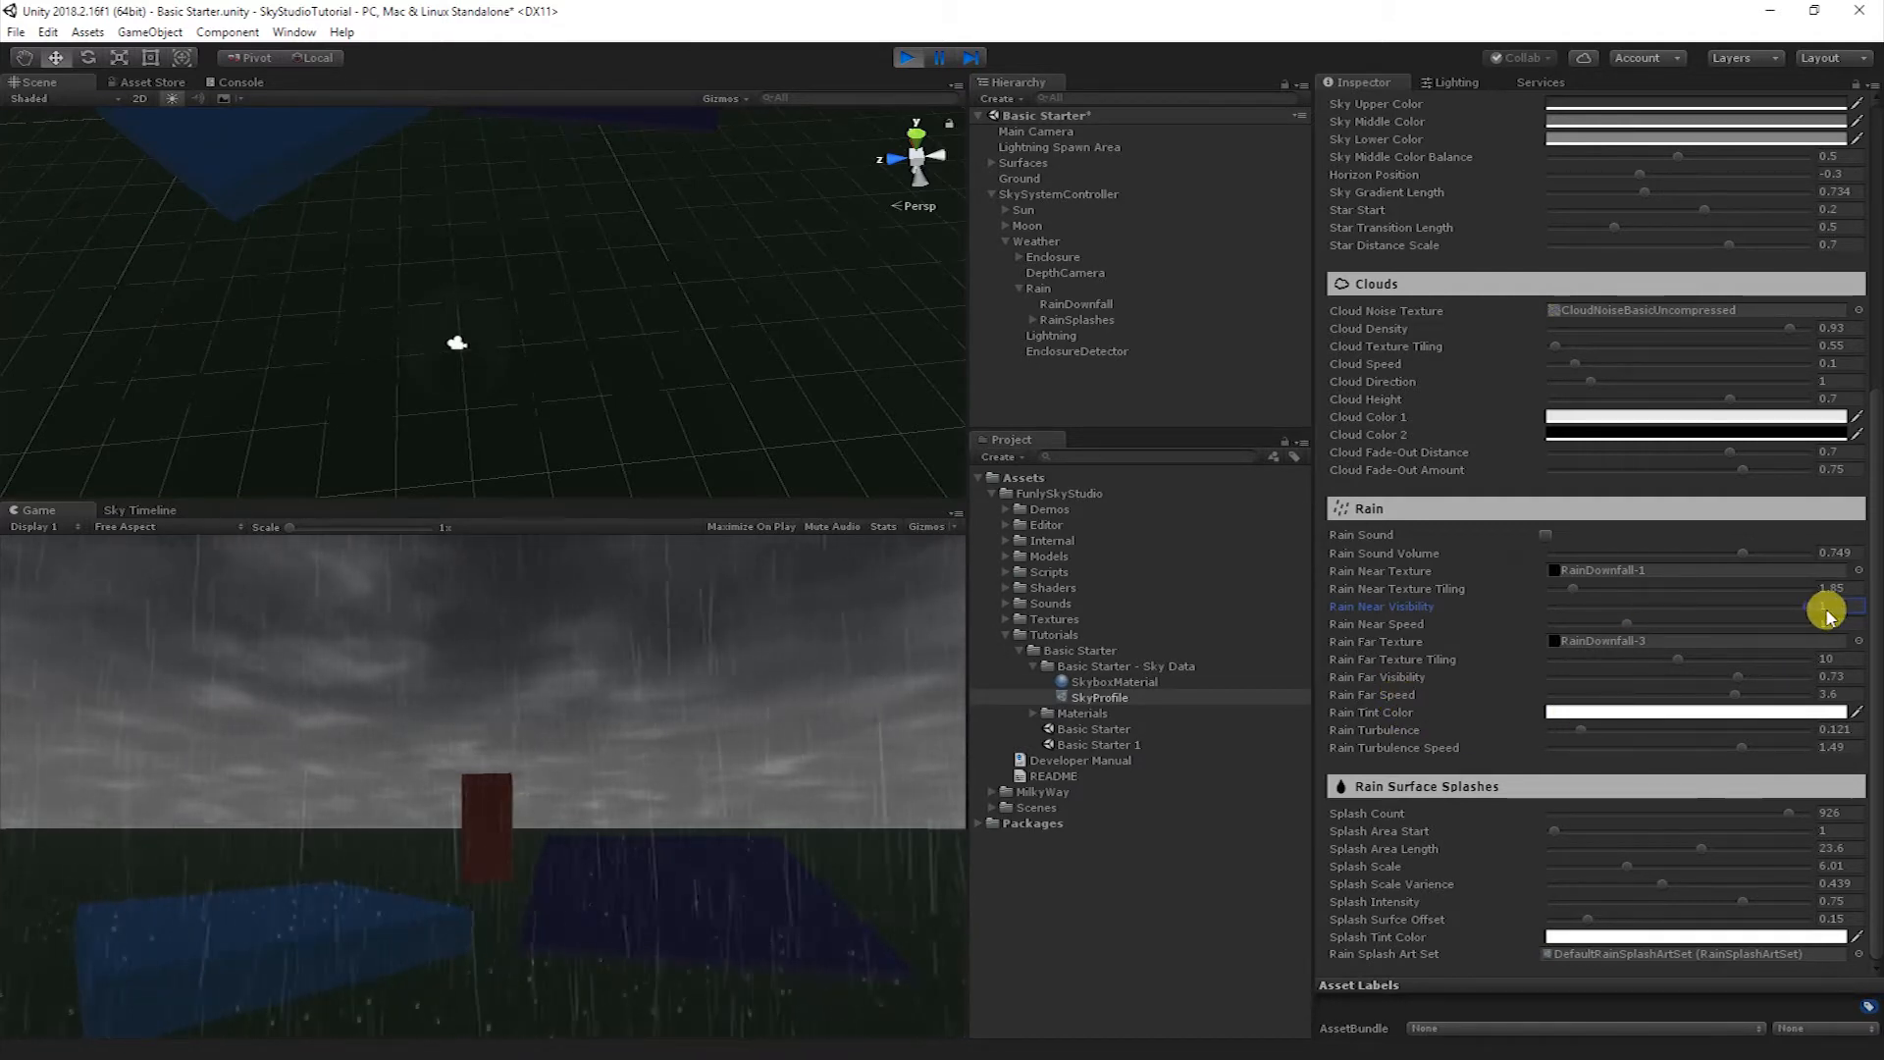
- Try green and red shades for the Rain Tint Color and return it to white, FFFFFF
click(1581, 713)
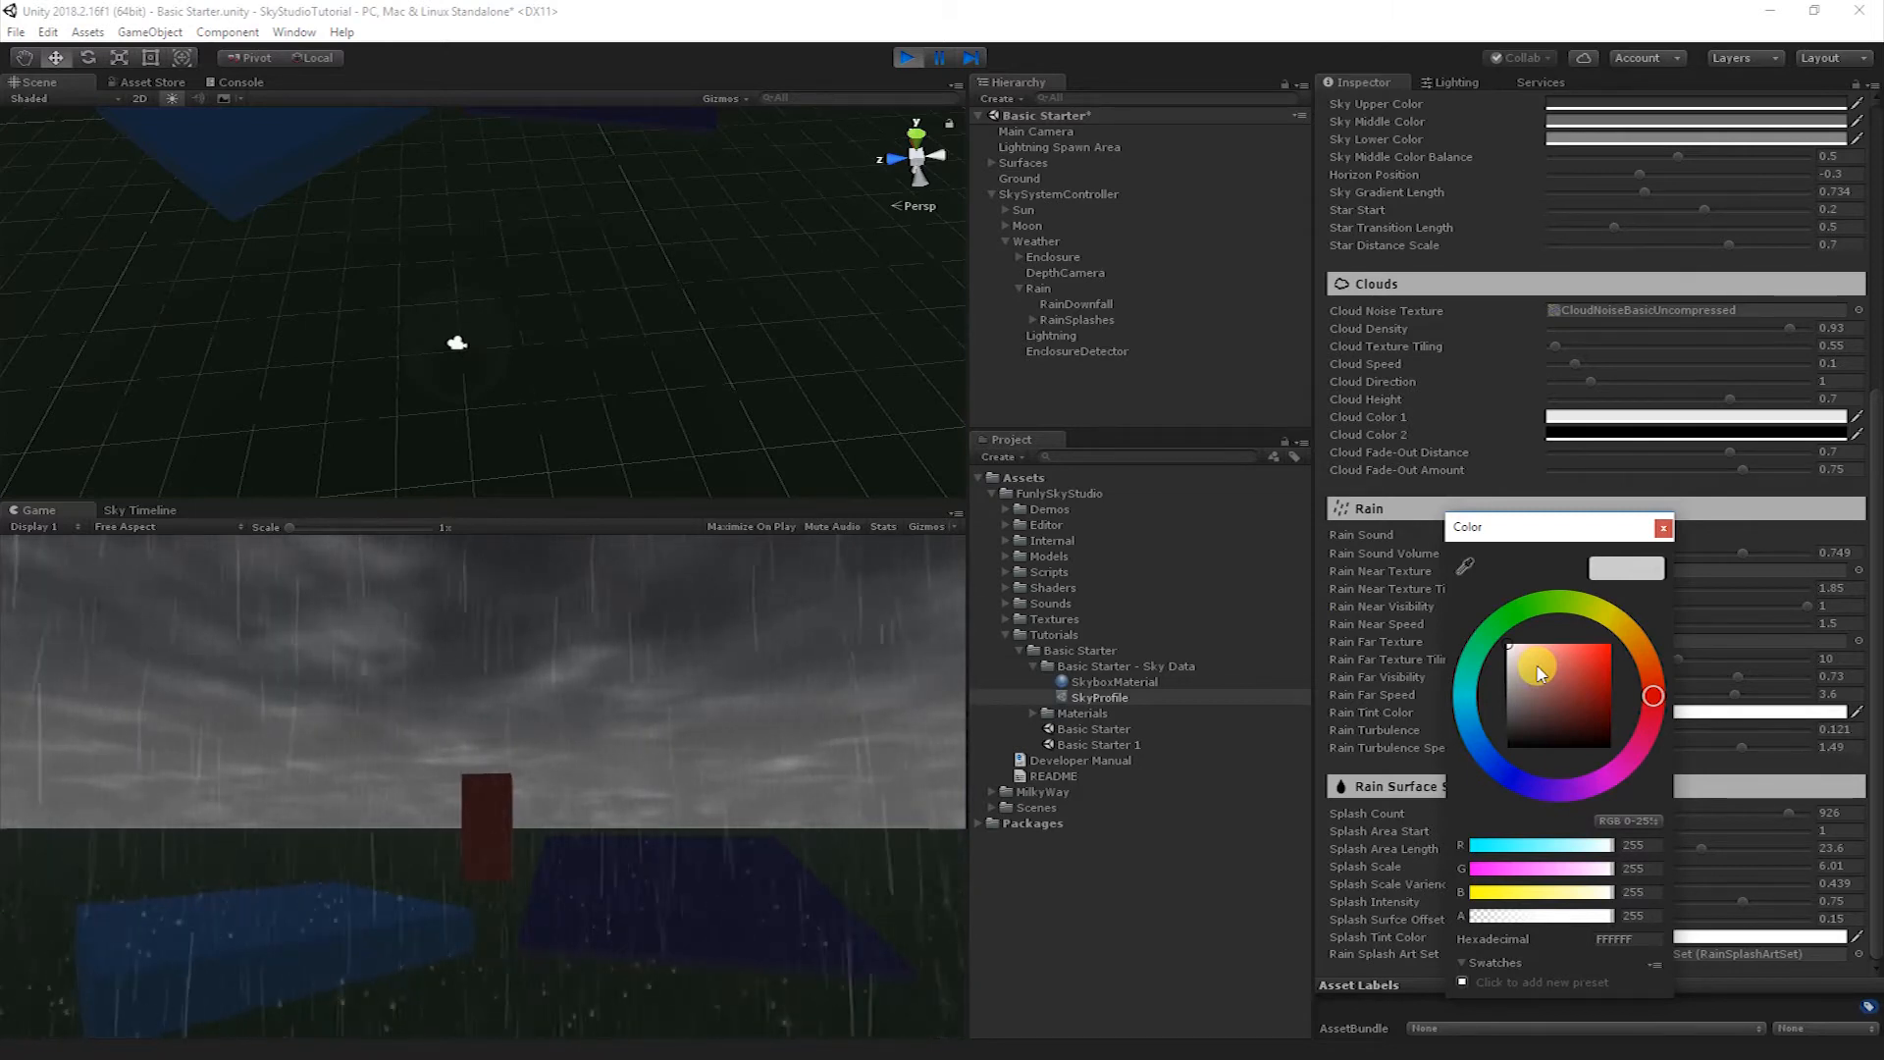
click(1530, 609)
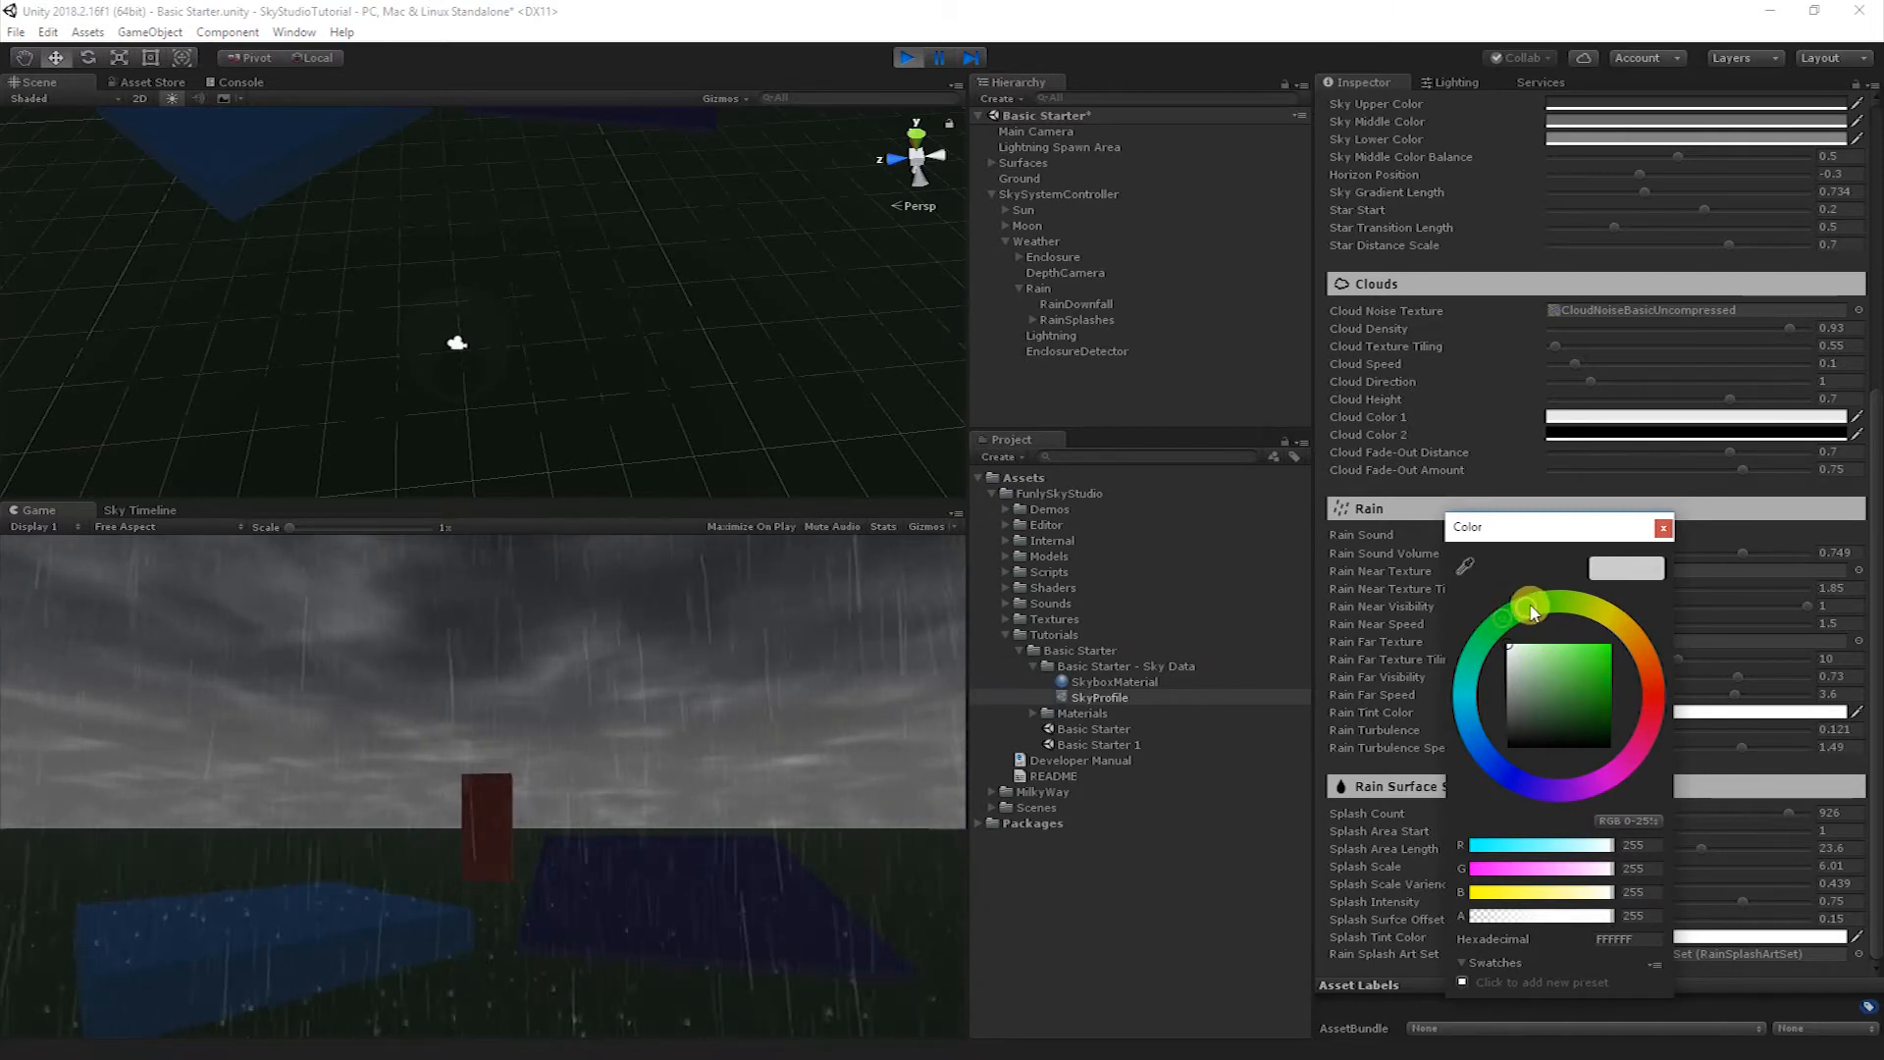
click(1596, 651)
drag(1600, 655, 1638, 638)
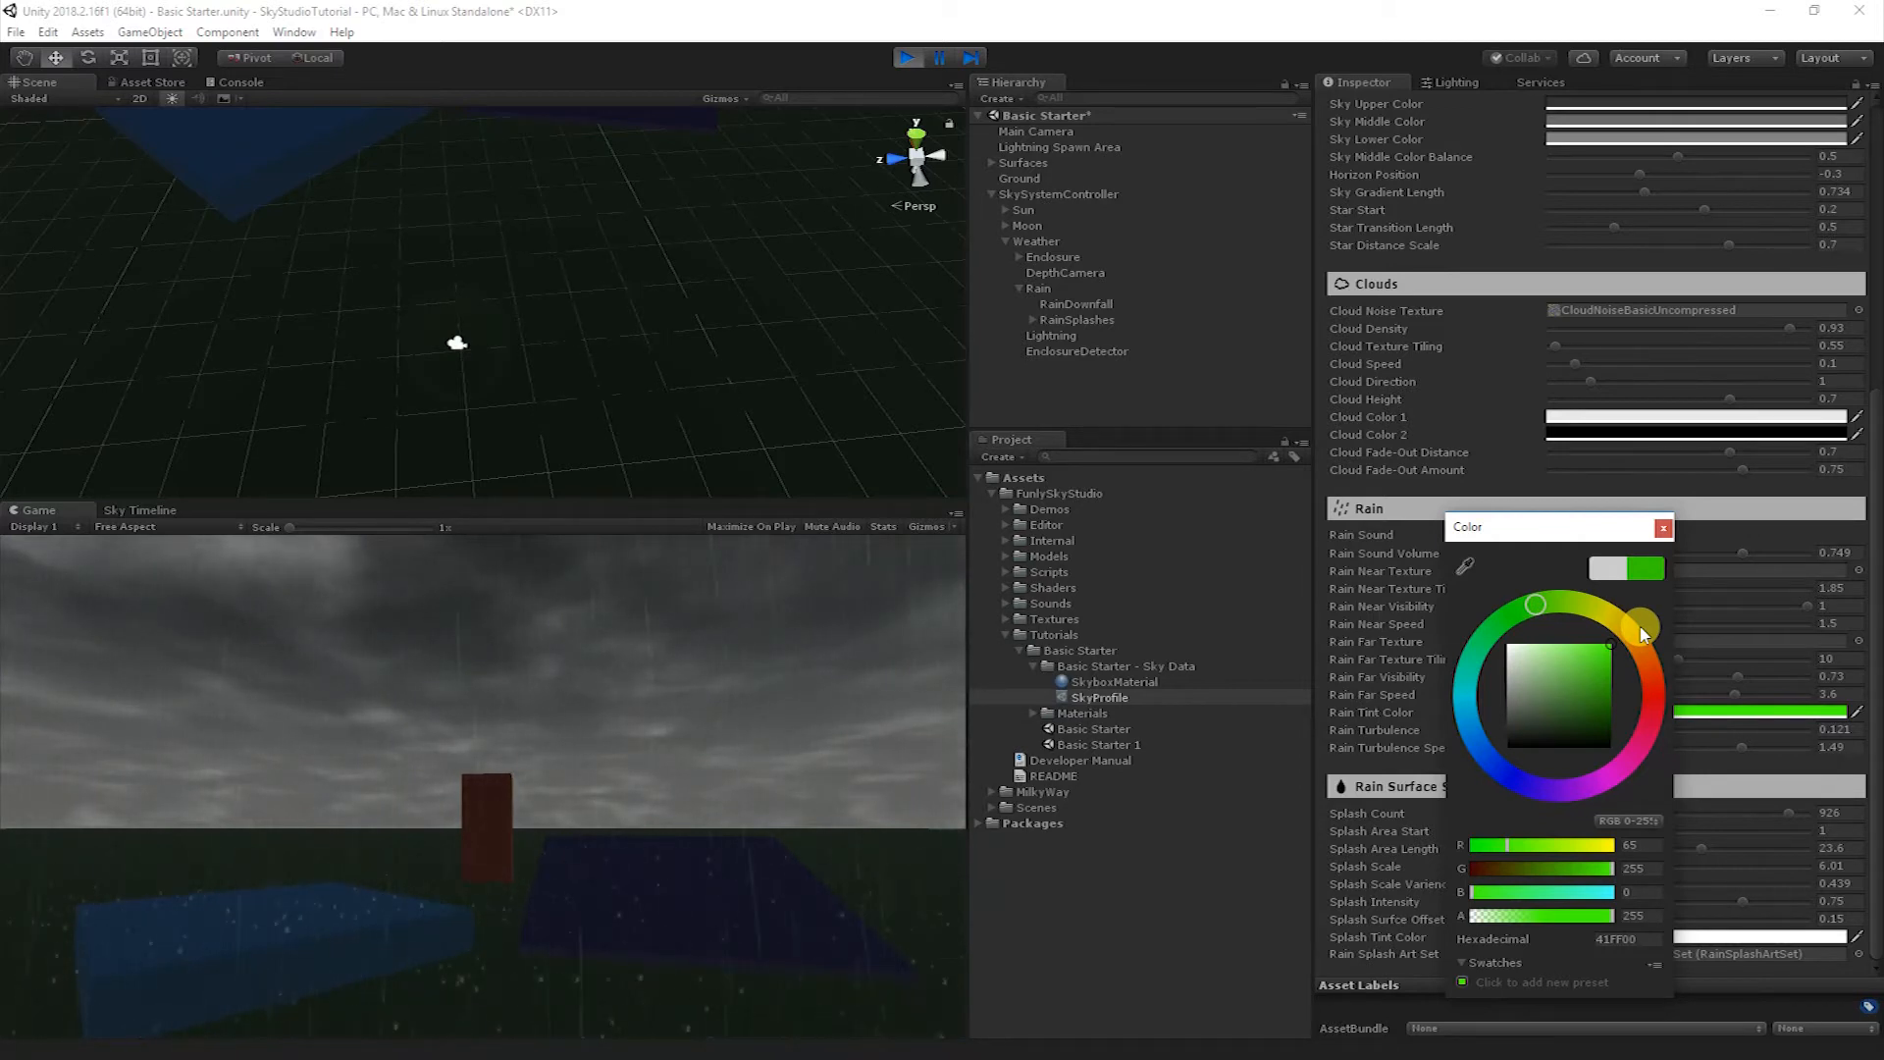
drag(1644, 633, 1652, 705)
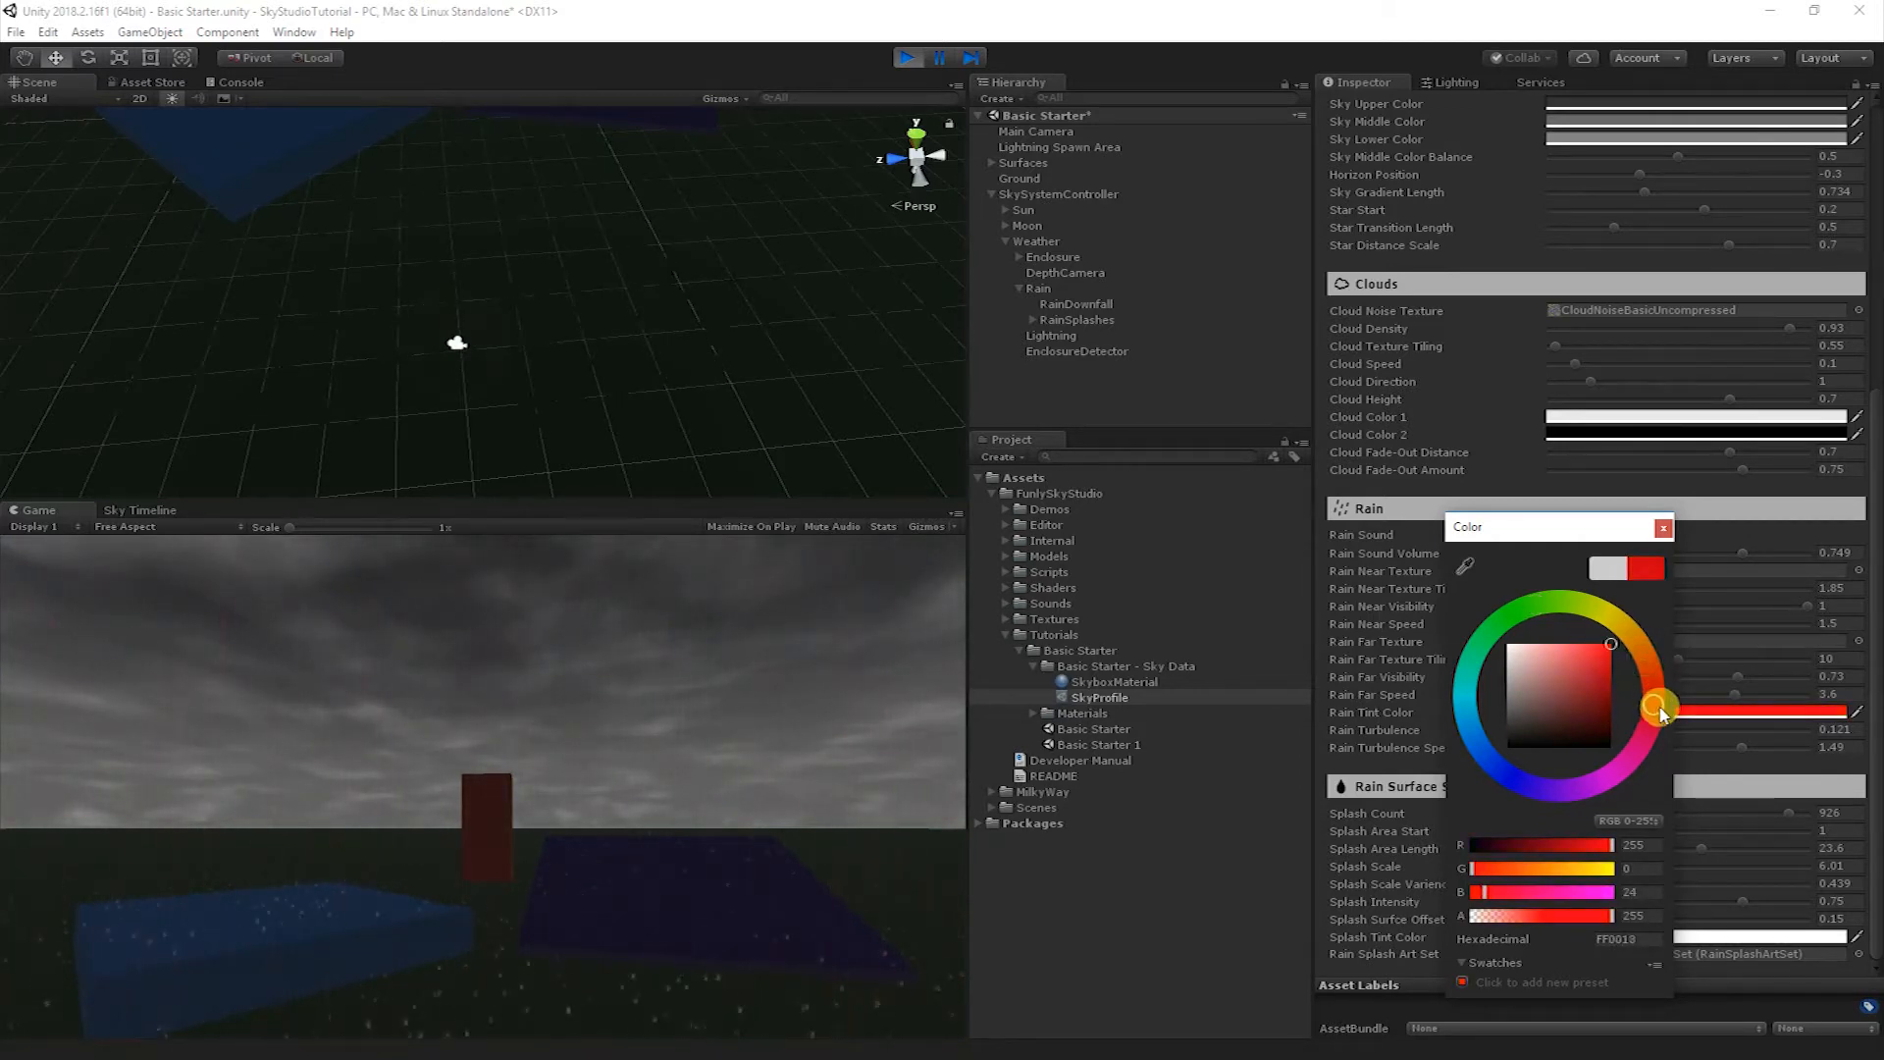
click(1565, 643)
click(1523, 608)
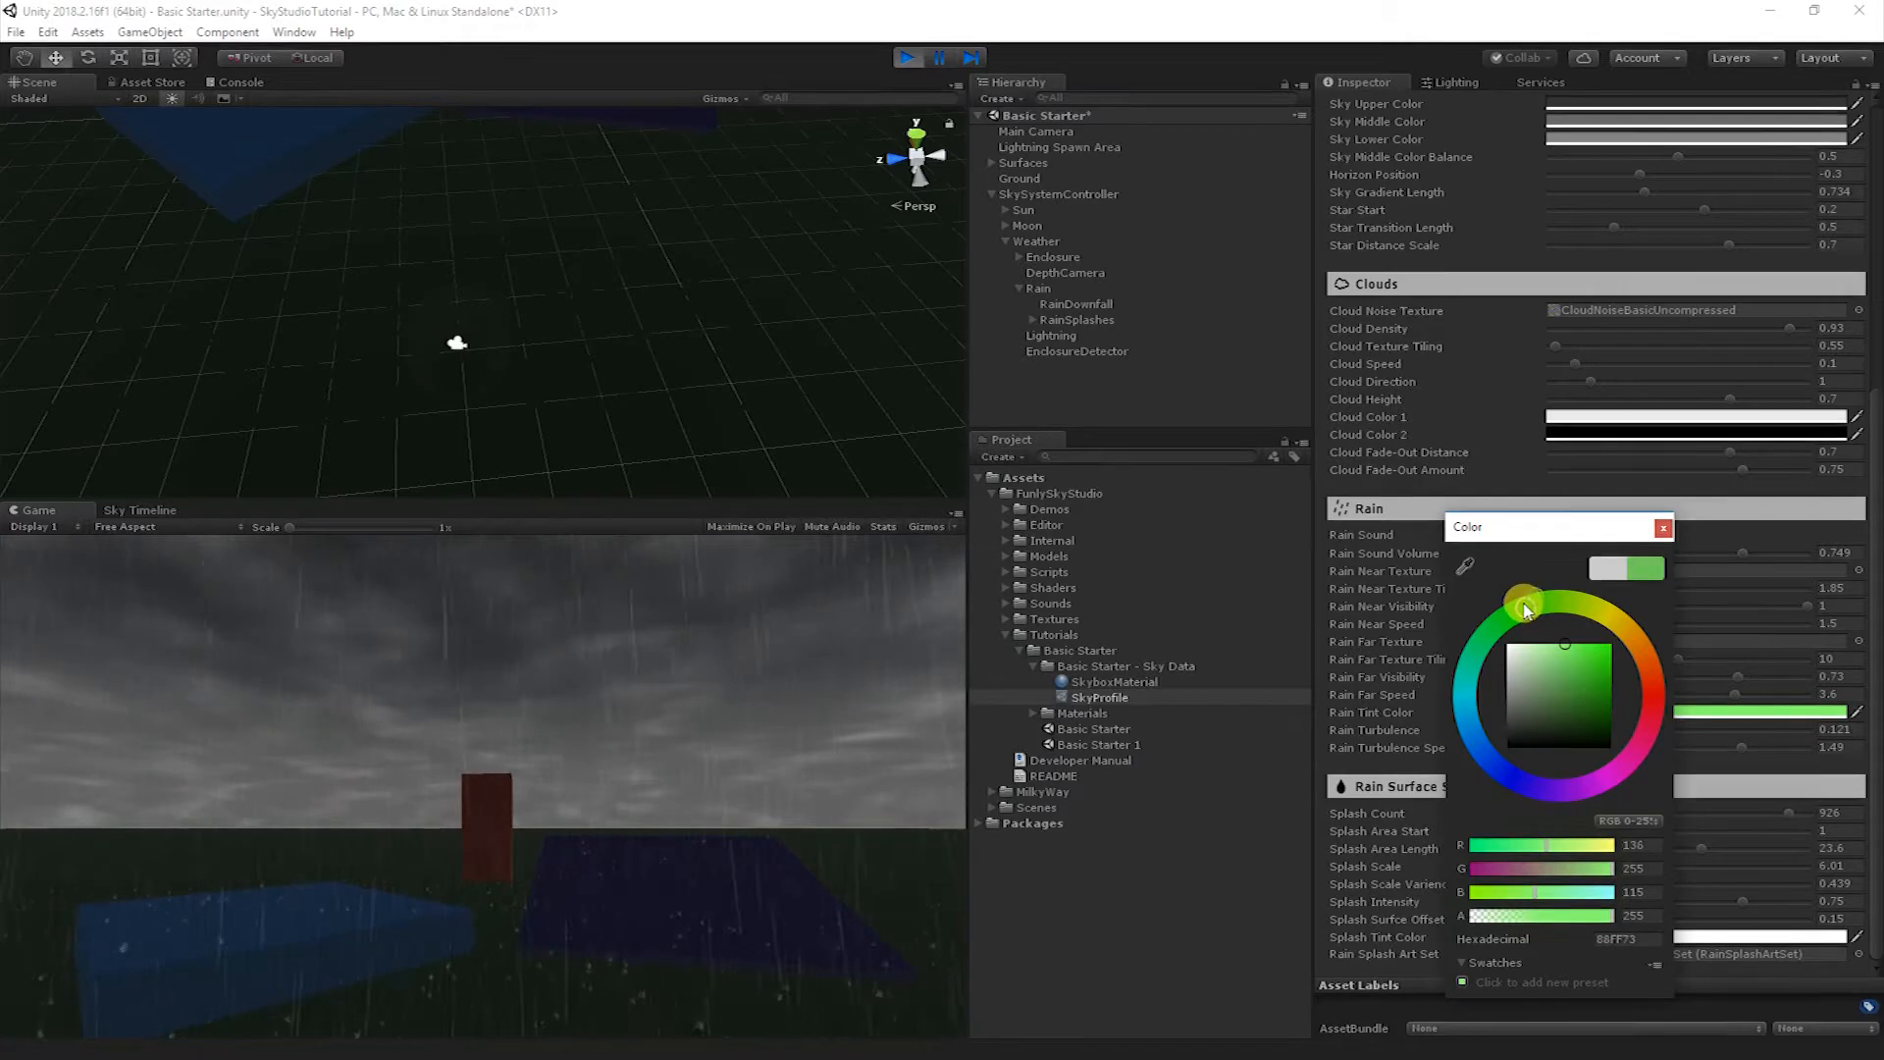
drag(1558, 670, 1452, 609)
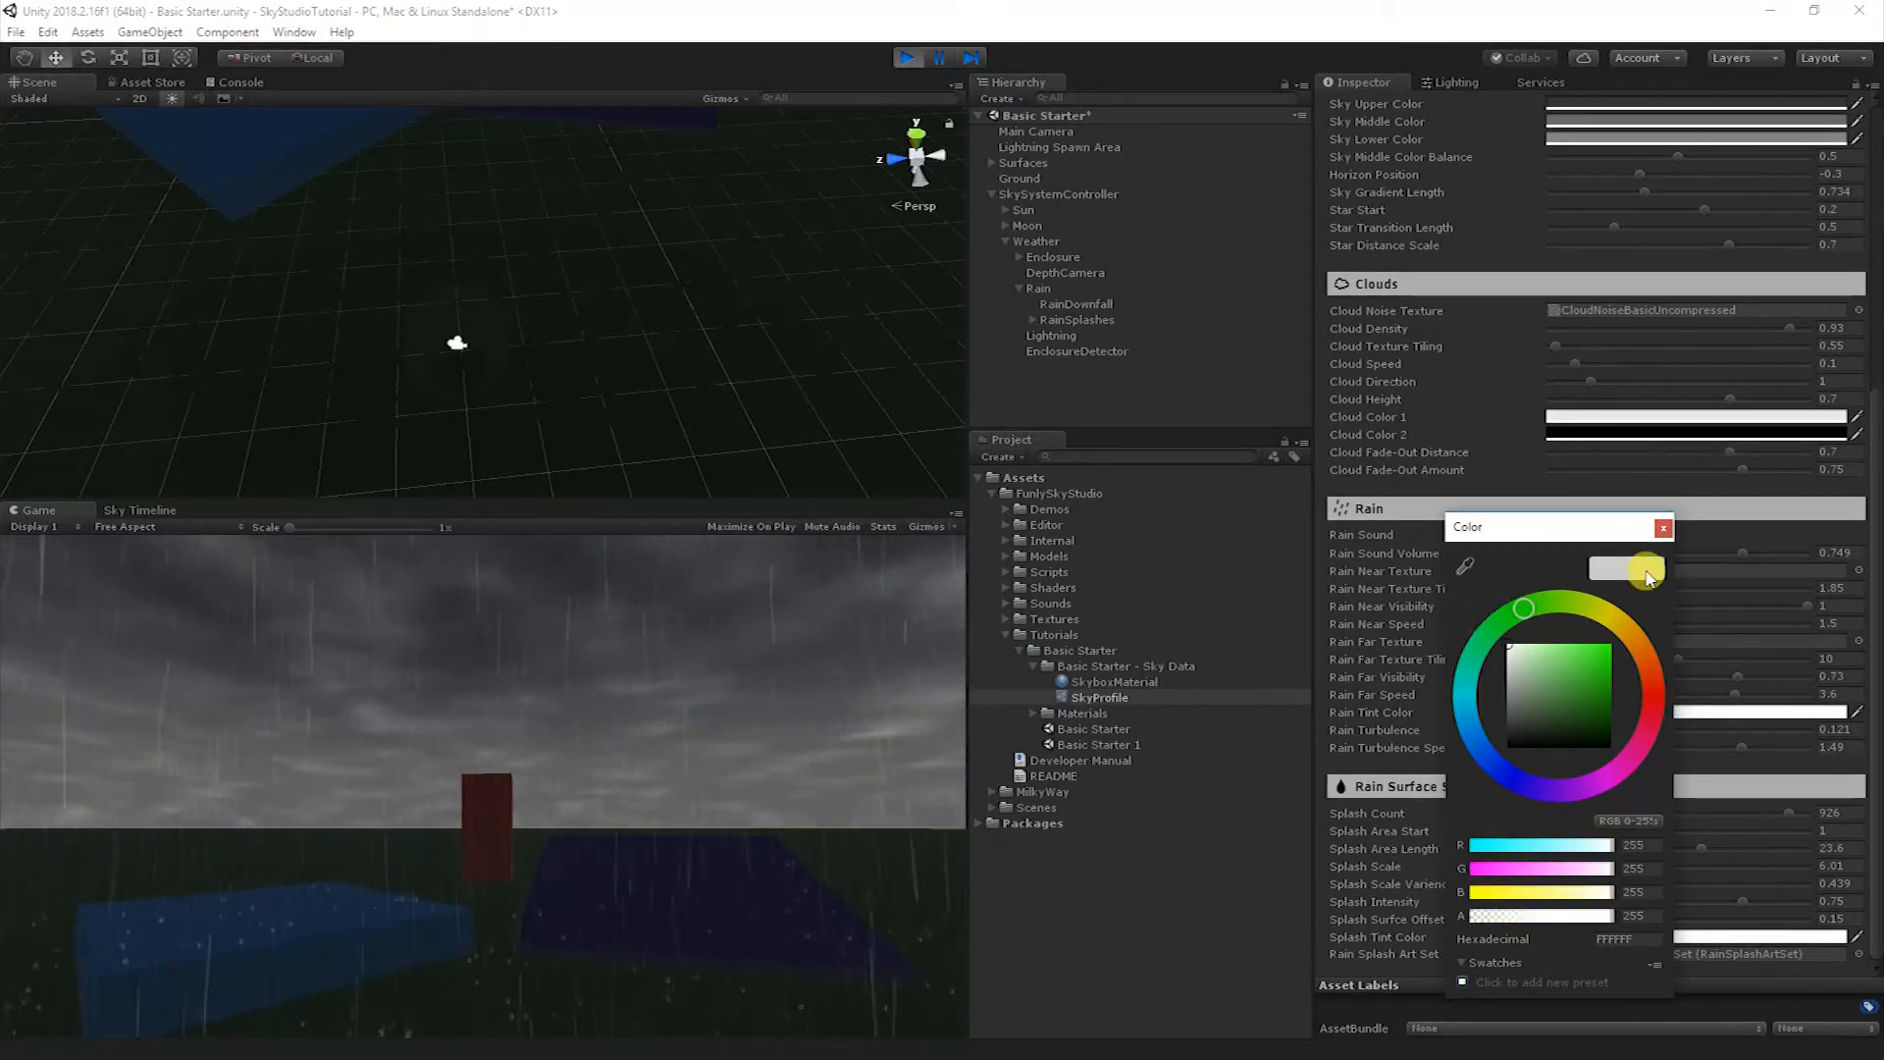
click(1665, 530)
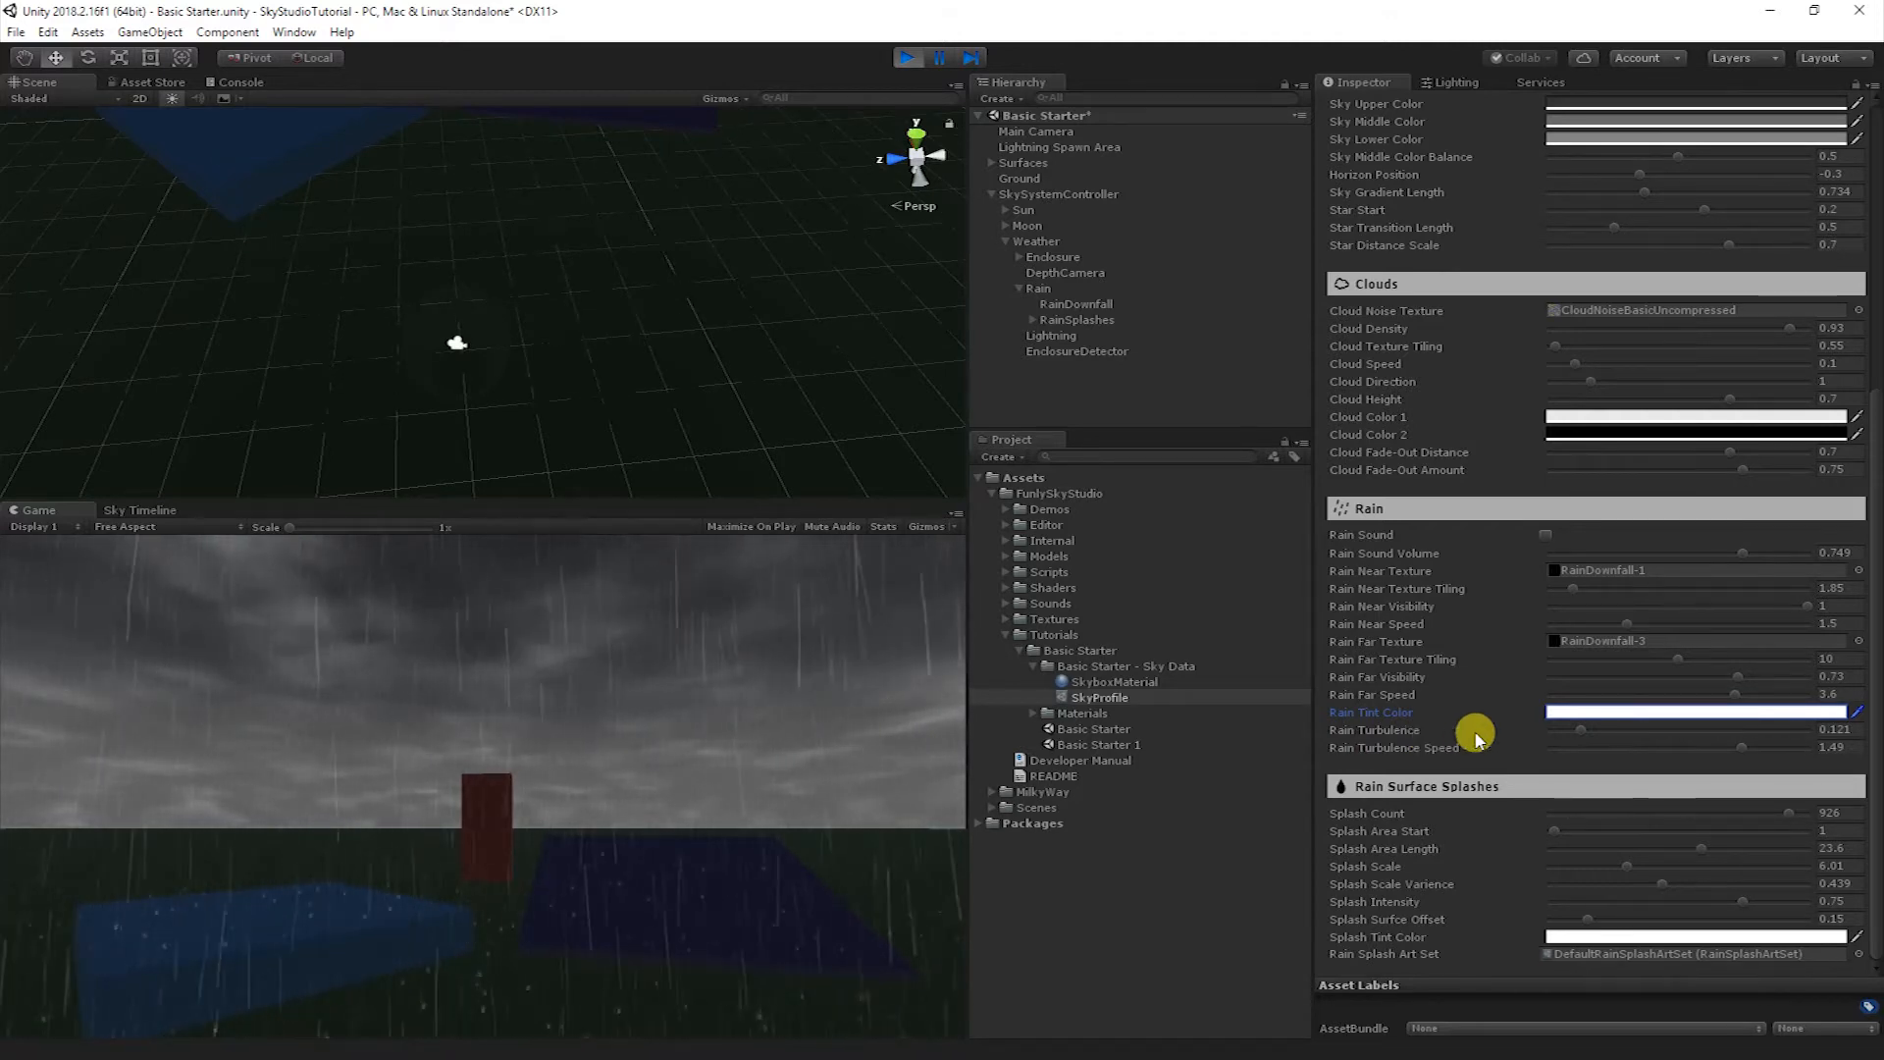
- Set Rain Turbulence Speed to 0.744 and Rain Turbulence to 0.148
drag(1735, 747, 1466, 734)
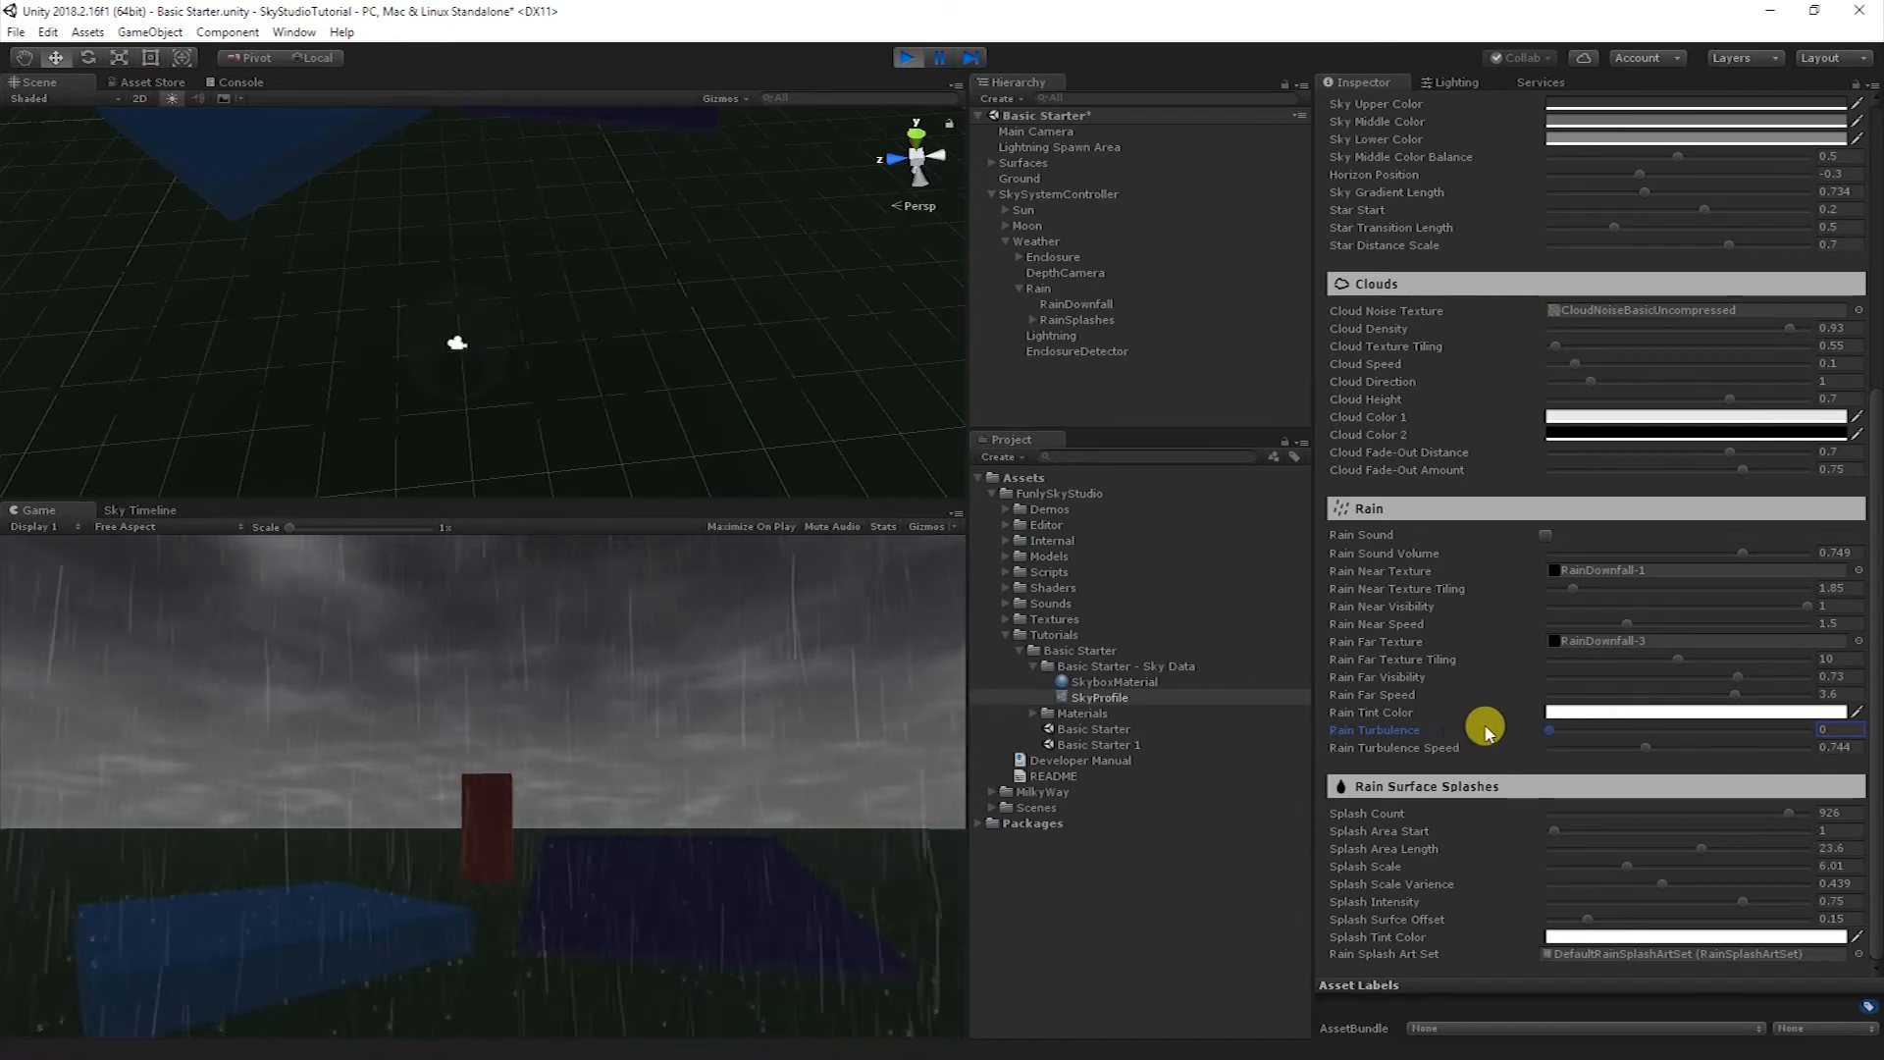
drag(1558, 707, 1604, 730)
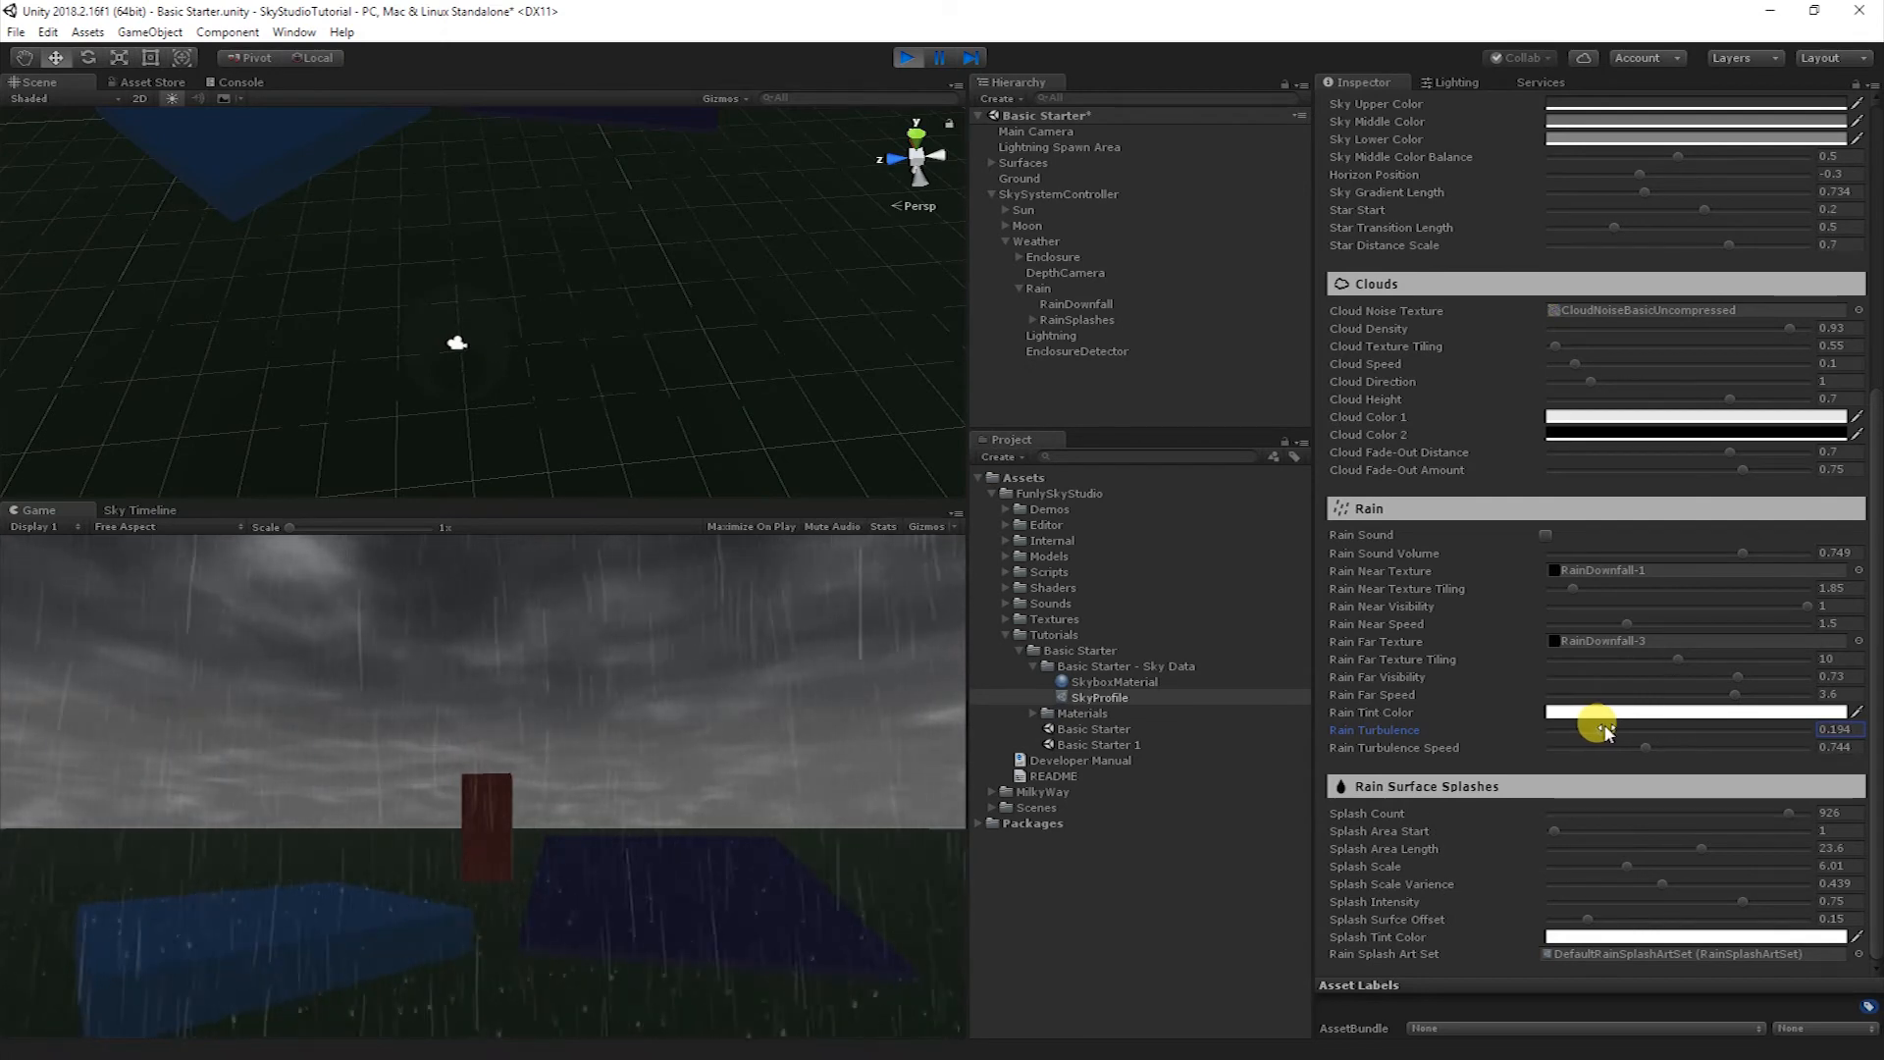
drag(1605, 732, 1592, 738)
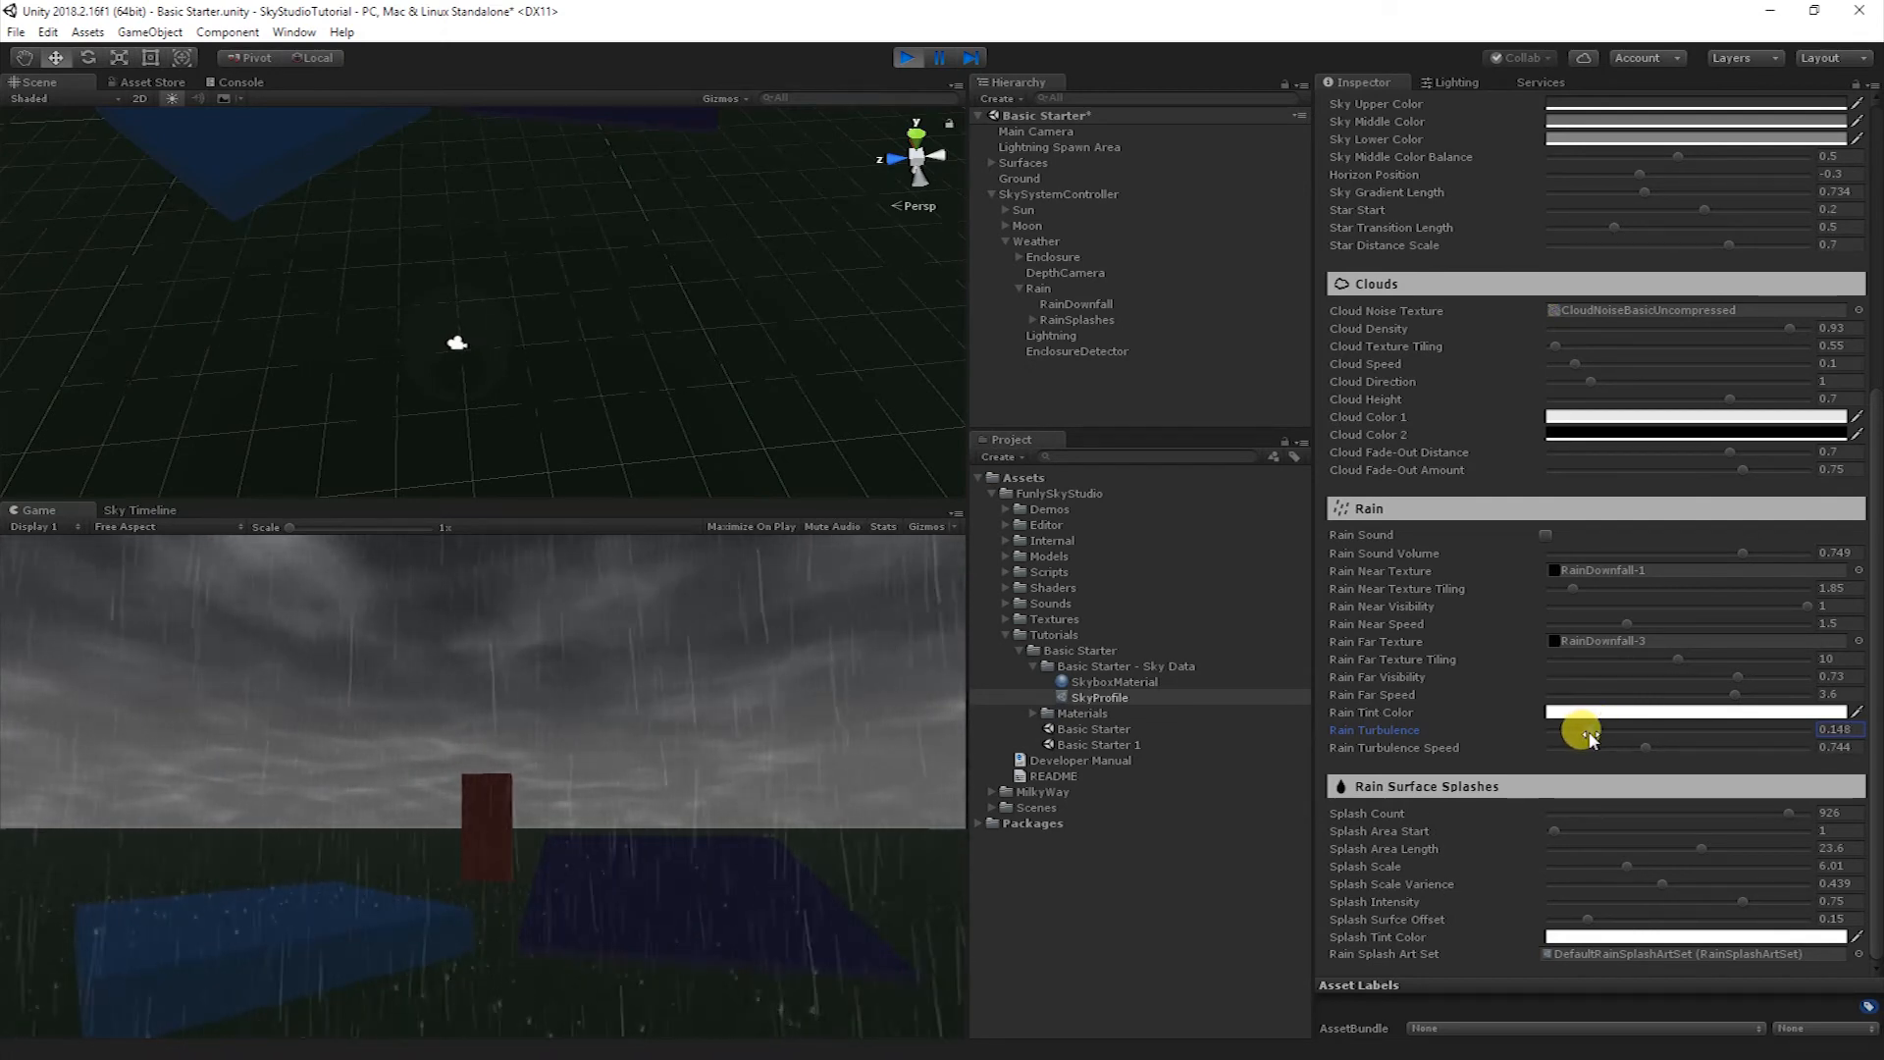